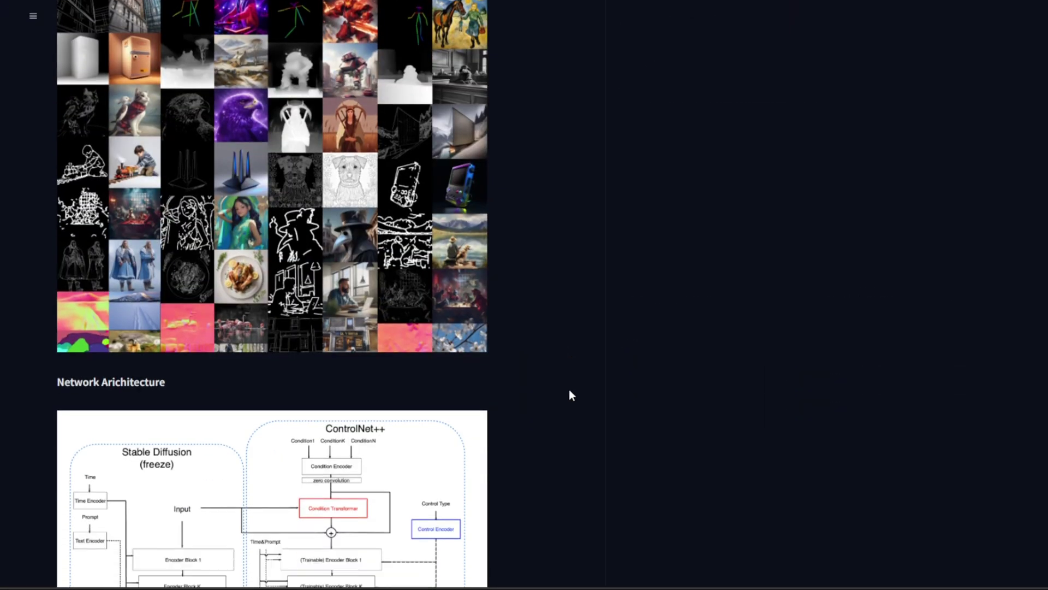
Look through the controlnet-union-sdxl-1.0 model page on Hugging Face, covering its features, network architecture and example images for each control type
scroll(571, 395, down, 9)
scroll(570, 390, down, 15)
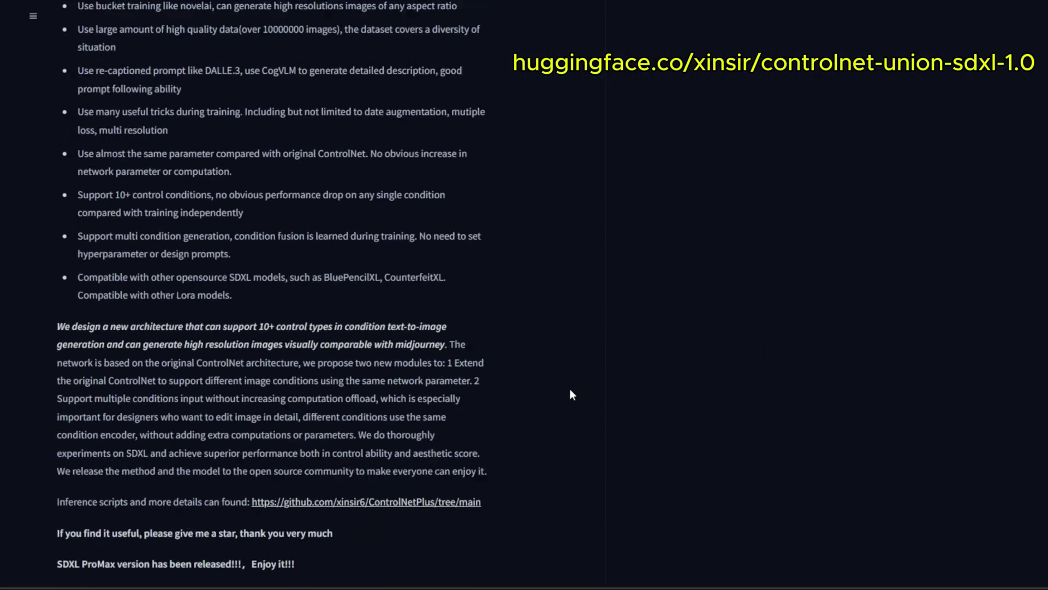
scroll(571, 389, down, 20)
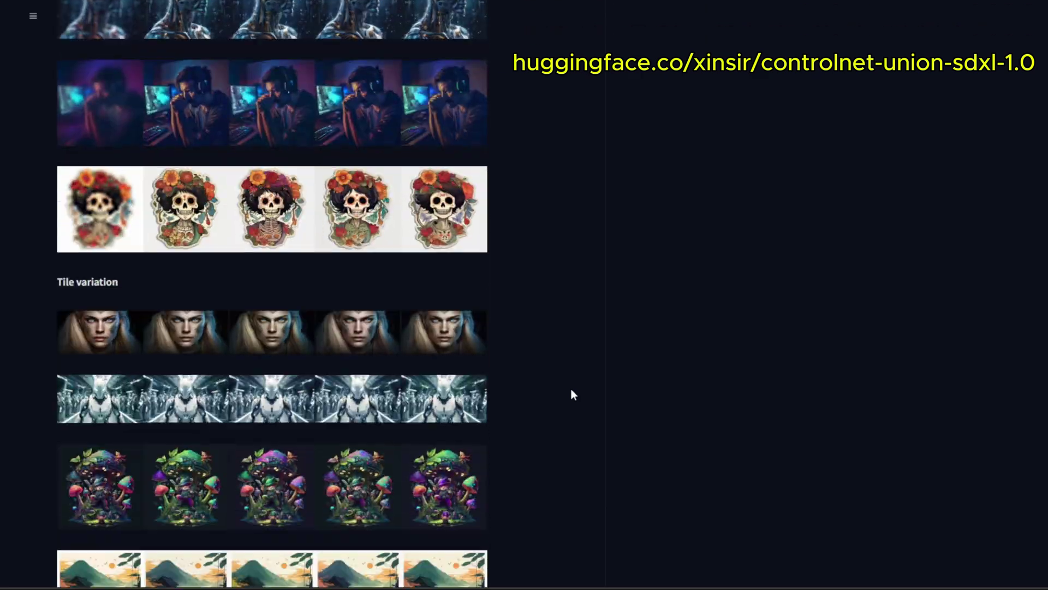
scroll(572, 389, down, 8)
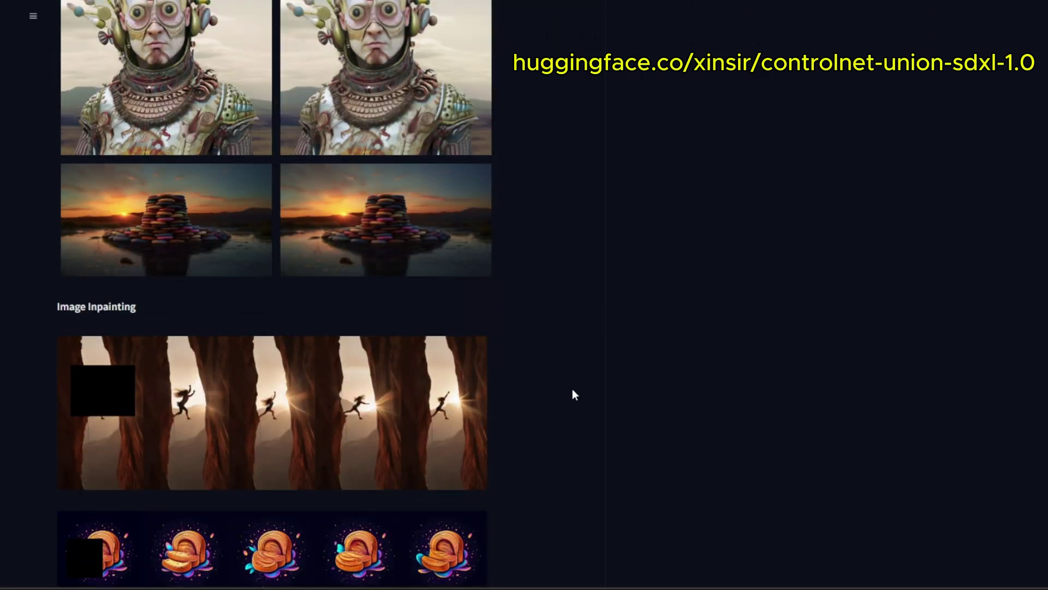
scroll(572, 389, down, 6)
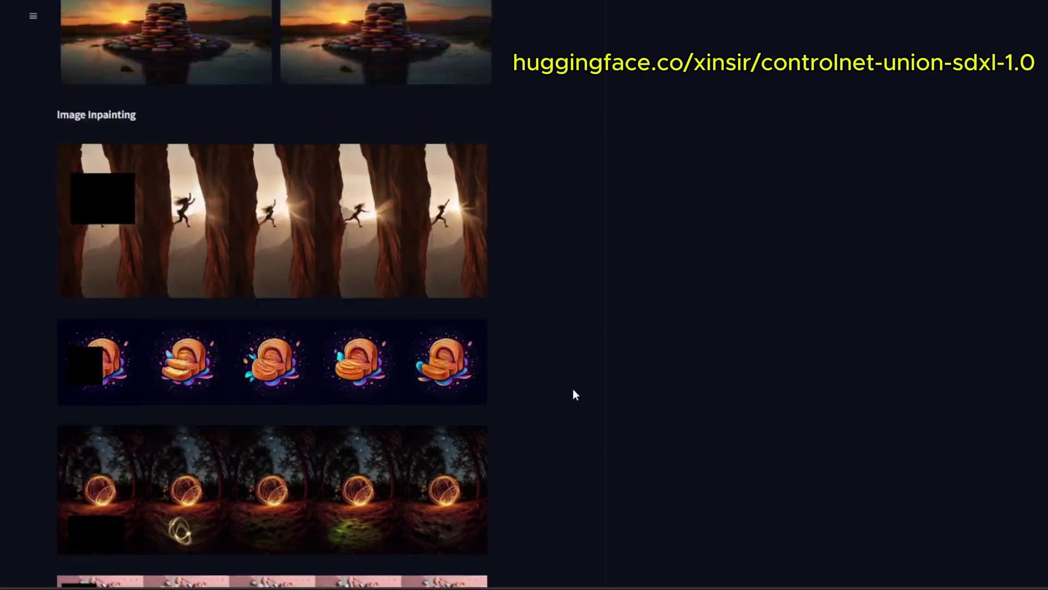
scroll(572, 389, down, 10)
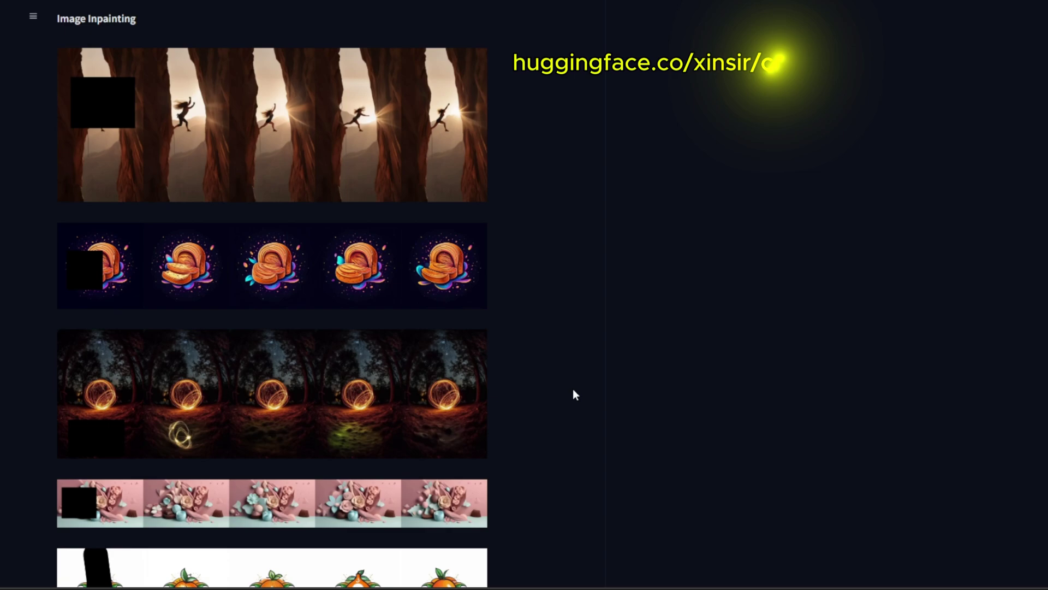
scroll(573, 389, down, 2)
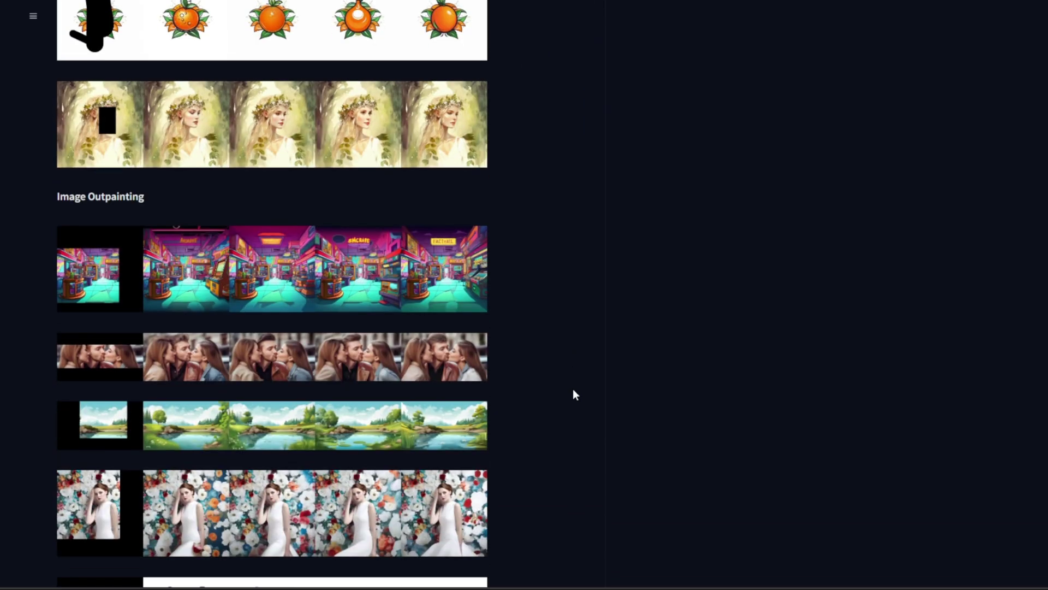
scroll(572, 389, down, 7)
scroll(574, 390, down, 15)
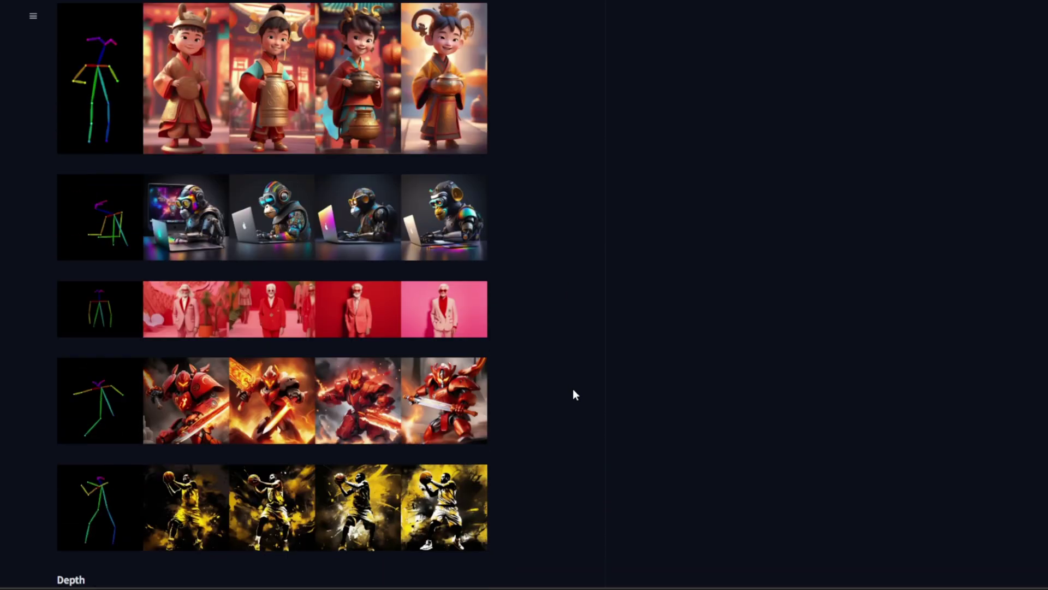
scroll(574, 388, down, 2)
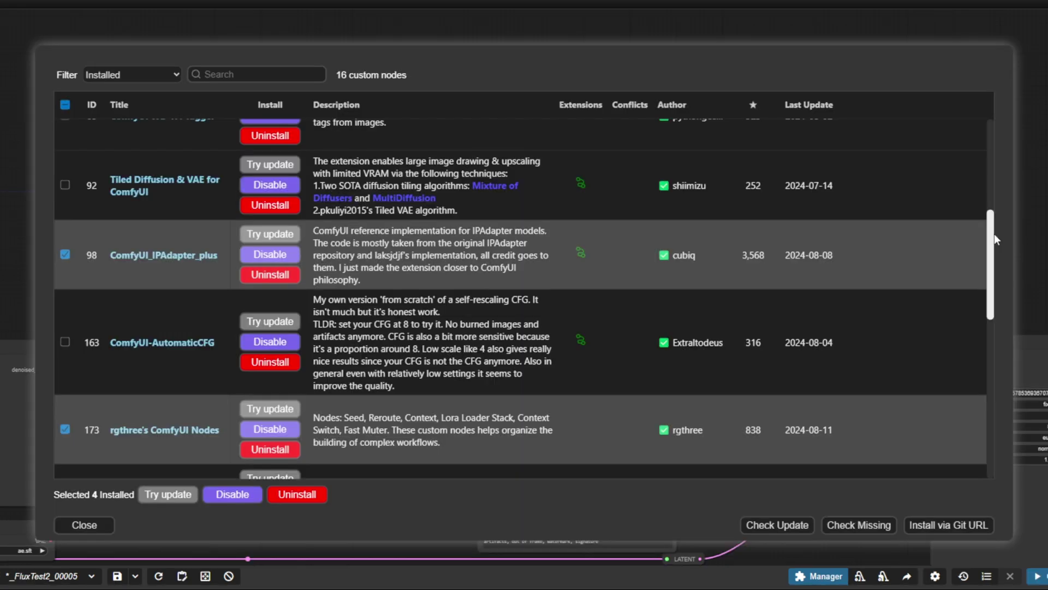
Load the Flux Schnell example workflow into ComfyUI using the bottle image from the Flux Examples page
drag(994, 233, 1010, 396)
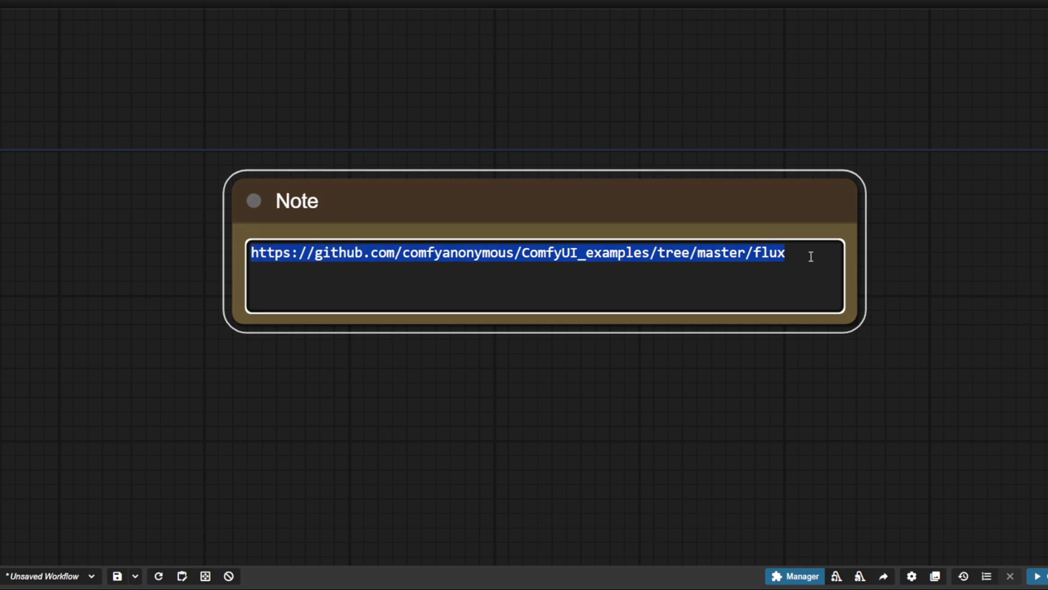
click(812, 255)
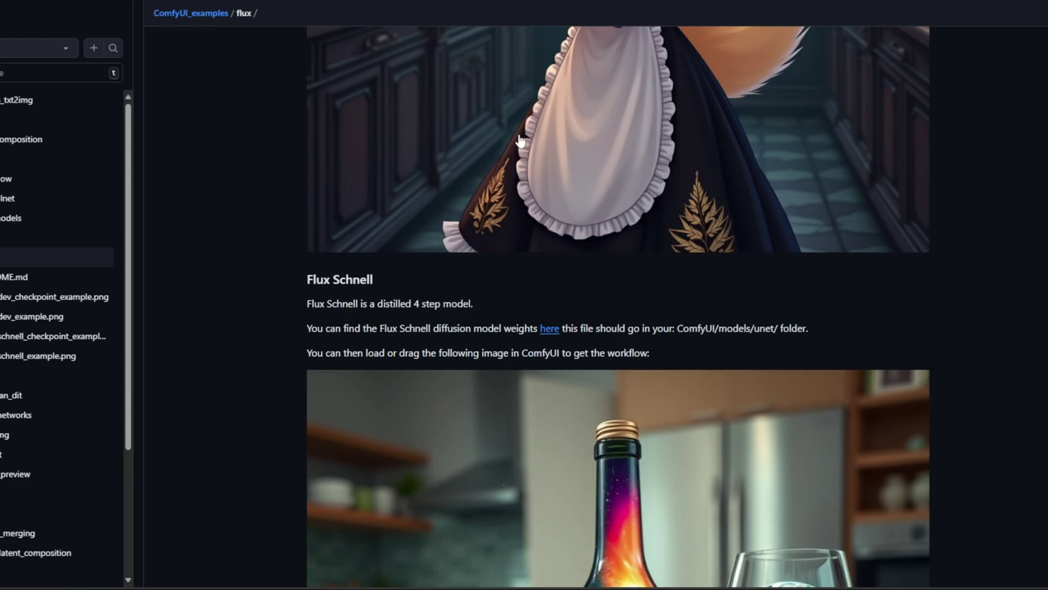
scroll(231, 304, up, 15)
scroll(233, 298, down, 4)
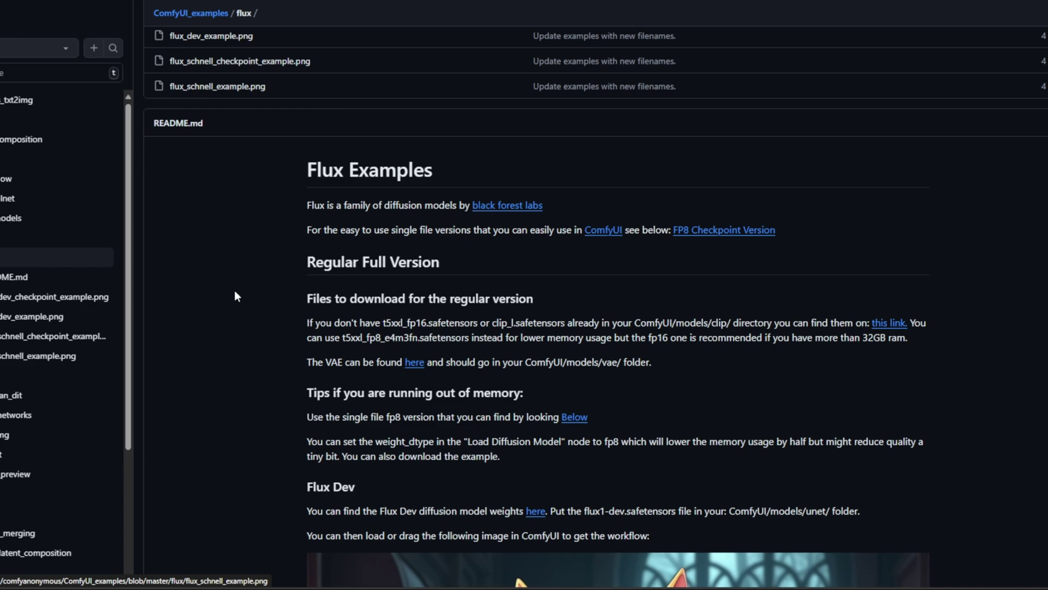
scroll(233, 288, down, 5)
scroll(236, 292, down, 12)
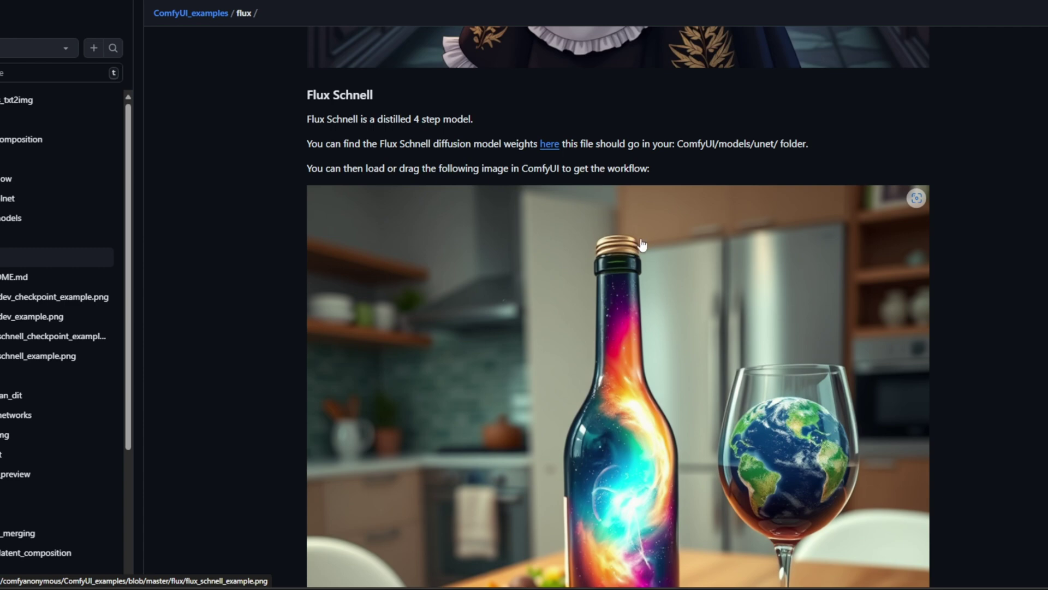
drag(607, 431, 537, 388)
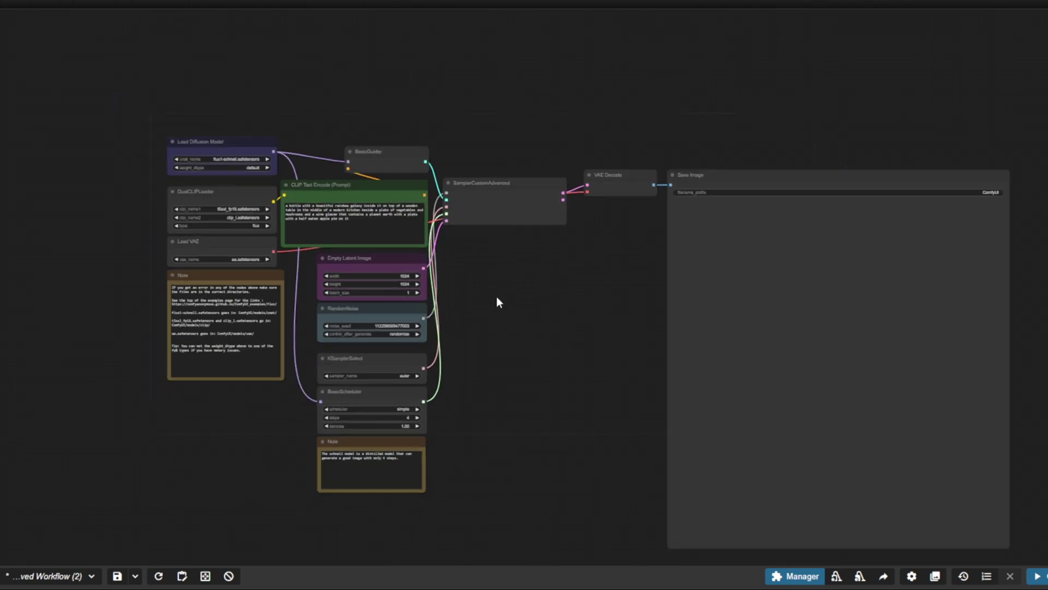
Read the workflow's notes on model file locations and on the Schnell model's step count
scroll(107, 302, up, 1)
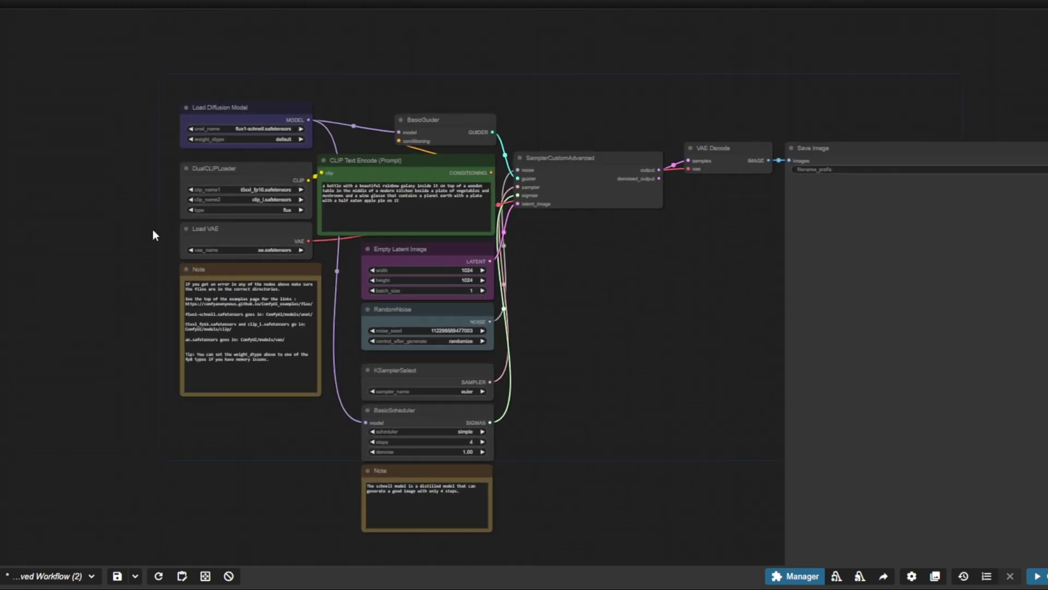
scroll(151, 273, up, 3)
scroll(150, 329, up, 5)
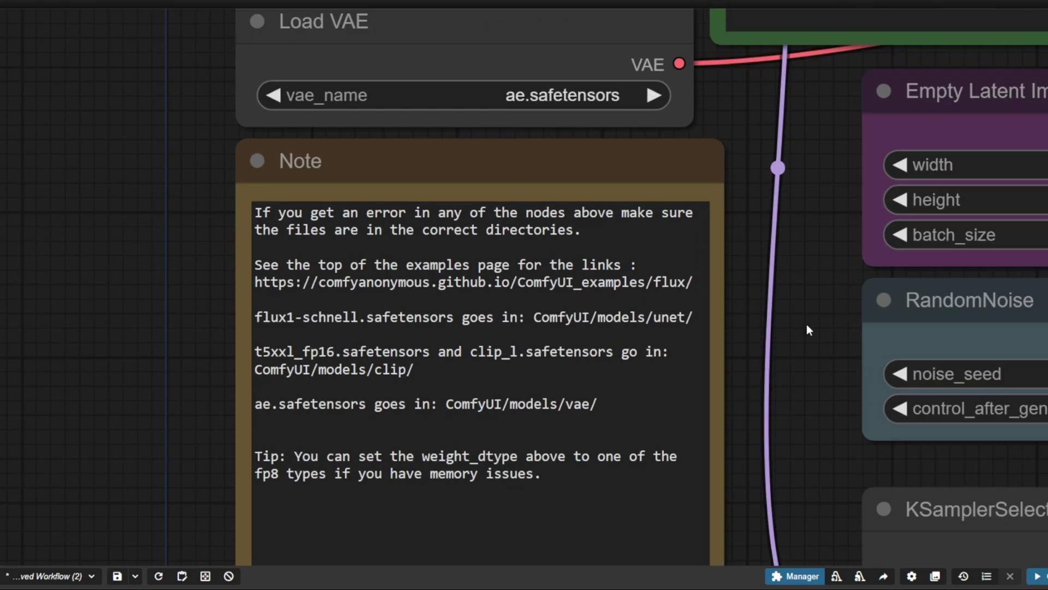
scroll(806, 327, down, 5)
drag(819, 491, 421, 142)
scroll(579, 296, up, 6)
scroll(905, 137, down, 2)
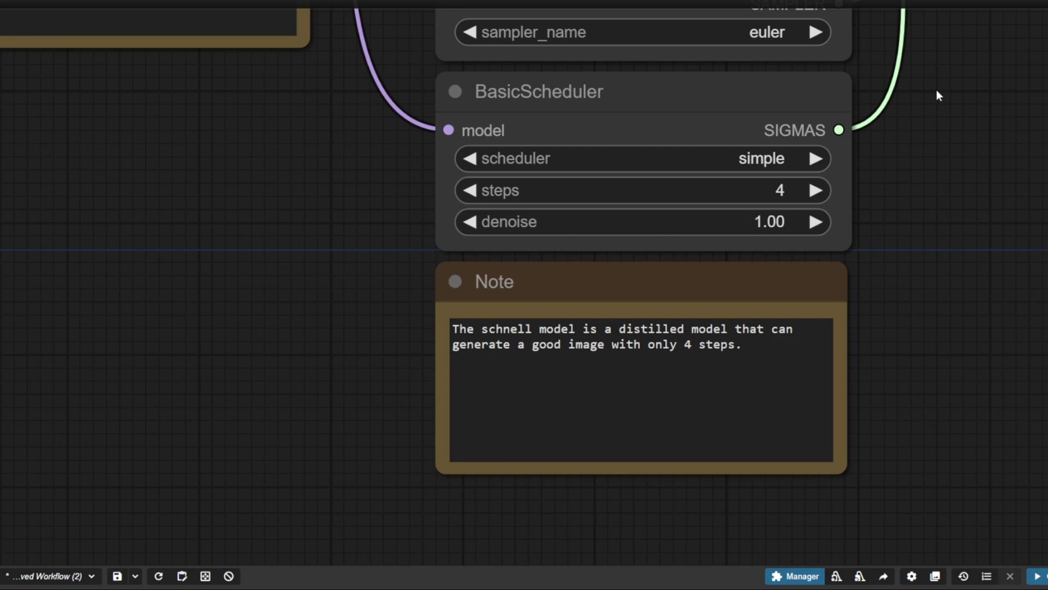
scroll(937, 90, down, 7)
Set the Empty Latent Image height to 768
drag(936, 91, 683, 461)
scroll(703, 329, down, 2)
drag(677, 322, 628, 334)
click(558, 270)
text(768)
key(Return)
Clear the example prompt text from the CLIP Text Encode node
scroll(404, 137, up, 2)
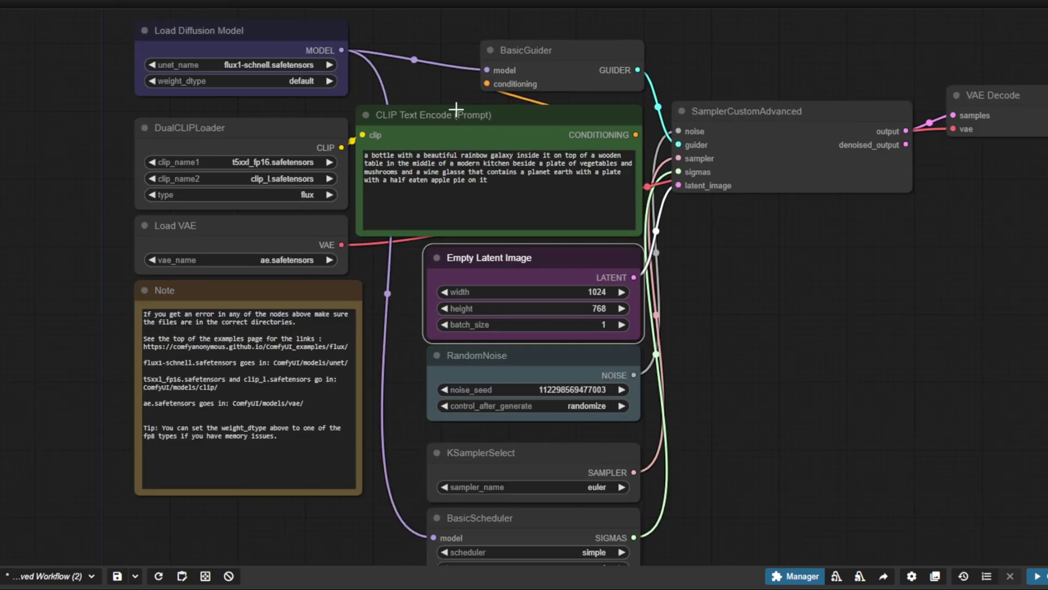
click(549, 182)
key(ctrl+a)
key(BackSpace)
Delete the two Note nodes, one below Load VAE and one below BasicScheduler
click(345, 301)
key(Delete)
click(412, 481)
drag(349, 315, 445, 382)
key(Delete)
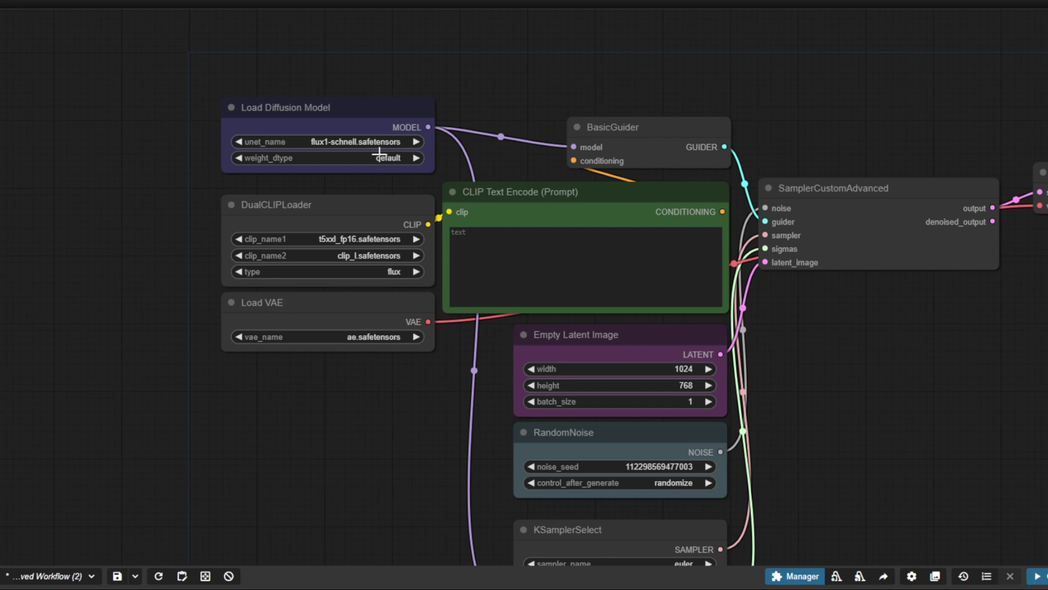
Set clip_name1 of the DualCLIPLoader node to t5xxl_fp8_e4m3fn.safetensors
click(367, 238)
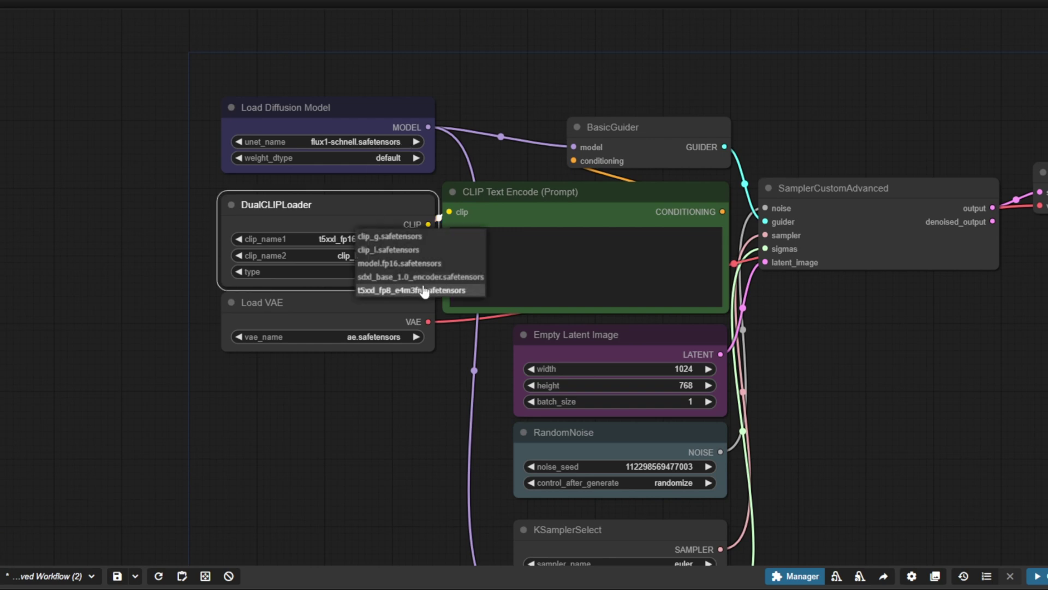
click(341, 325)
scroll(330, 292, up, 5)
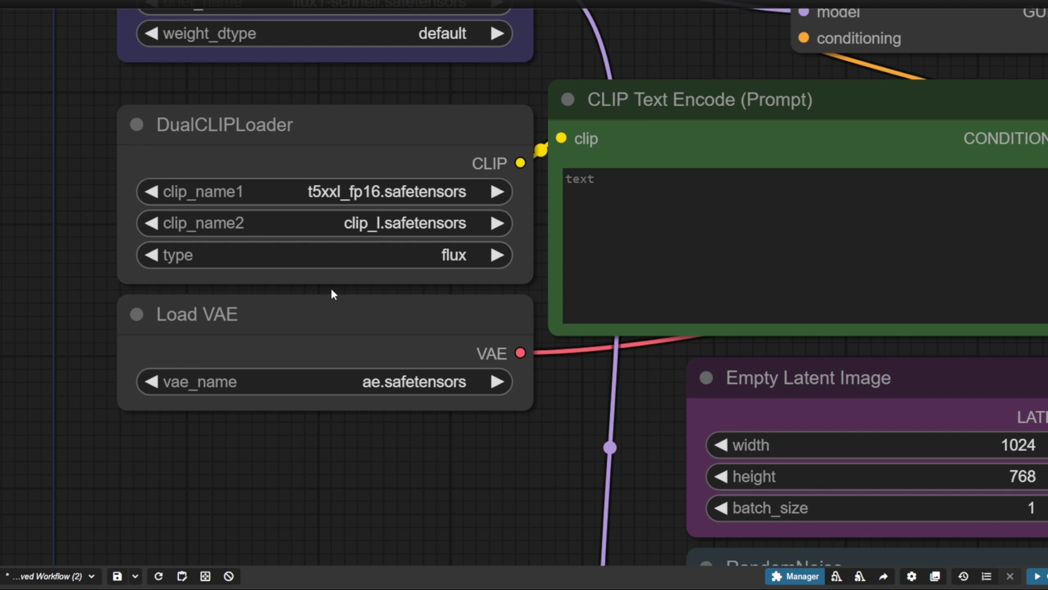
click(402, 187)
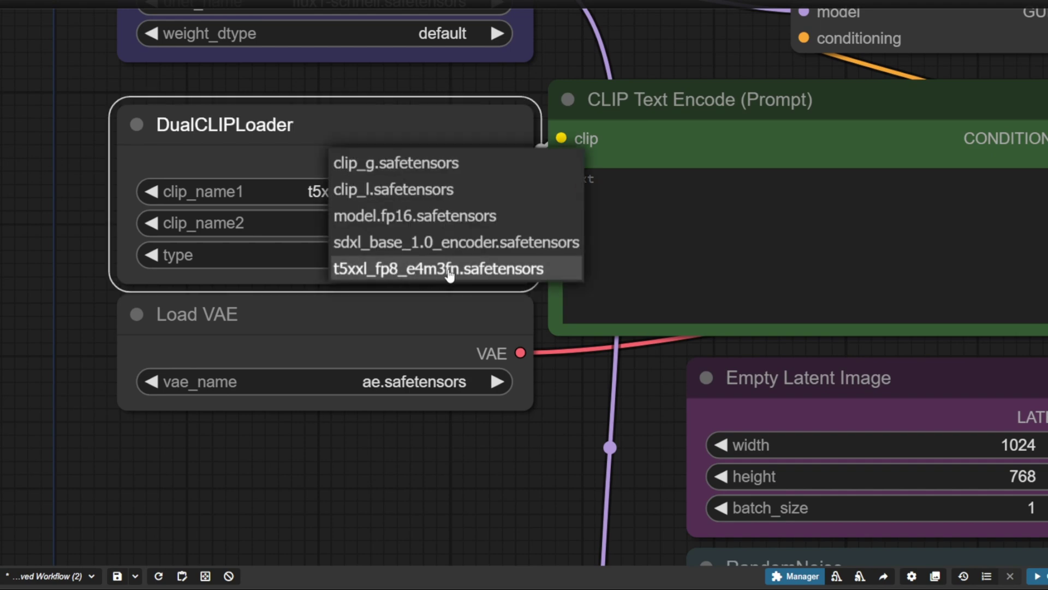
click(466, 271)
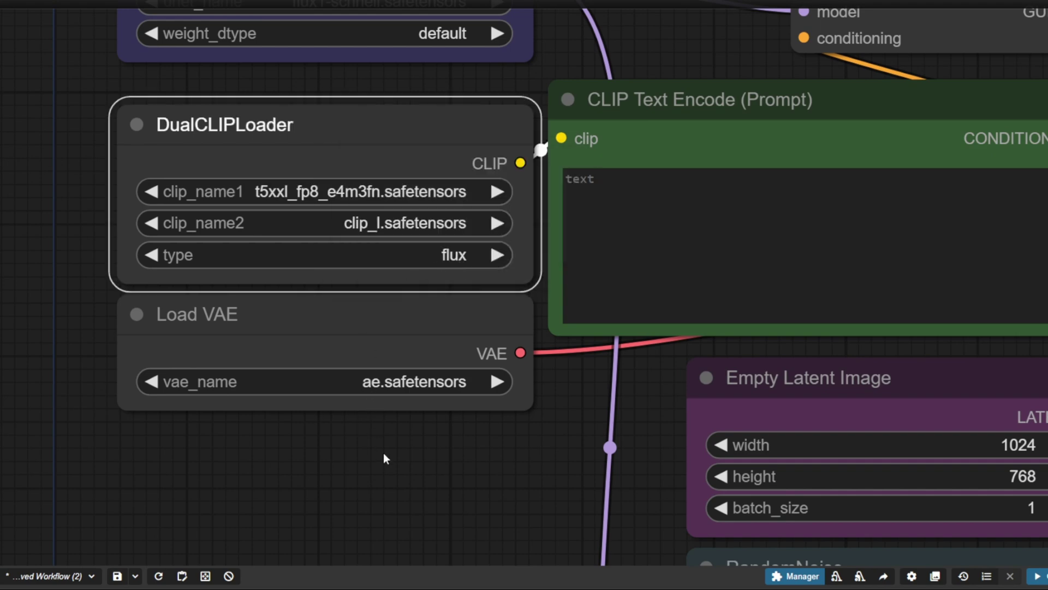
Choose ae.sft in the Load VAE node and flux1-schnell.safetensors as the diffusion model
scroll(385, 458, down, 2)
click(398, 400)
click(389, 383)
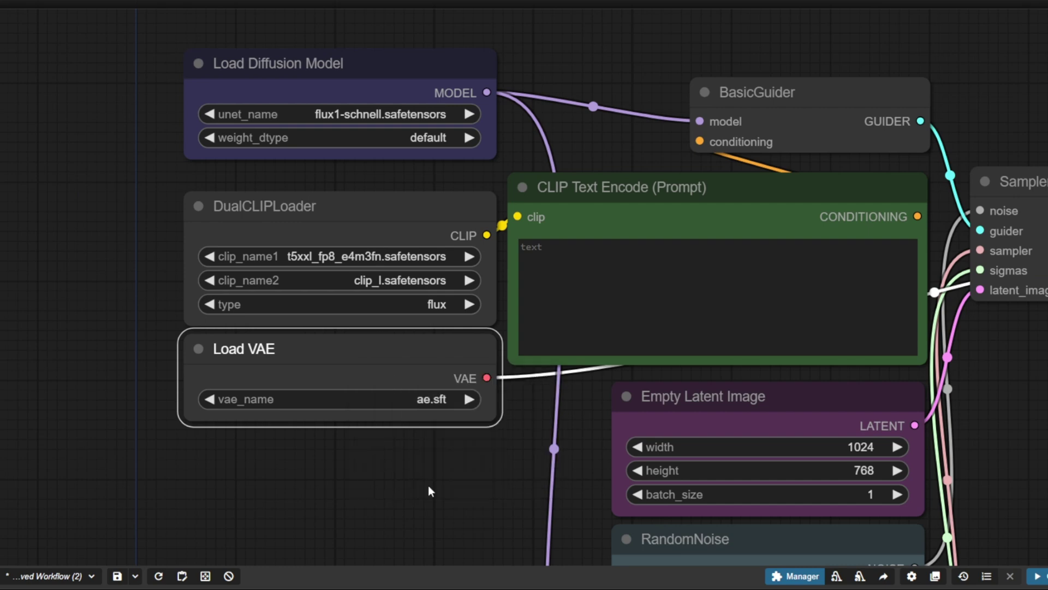
click(423, 120)
click(468, 197)
Shrink the oversized Save Image node at the end of the workflow
scroll(591, 136, down, 2)
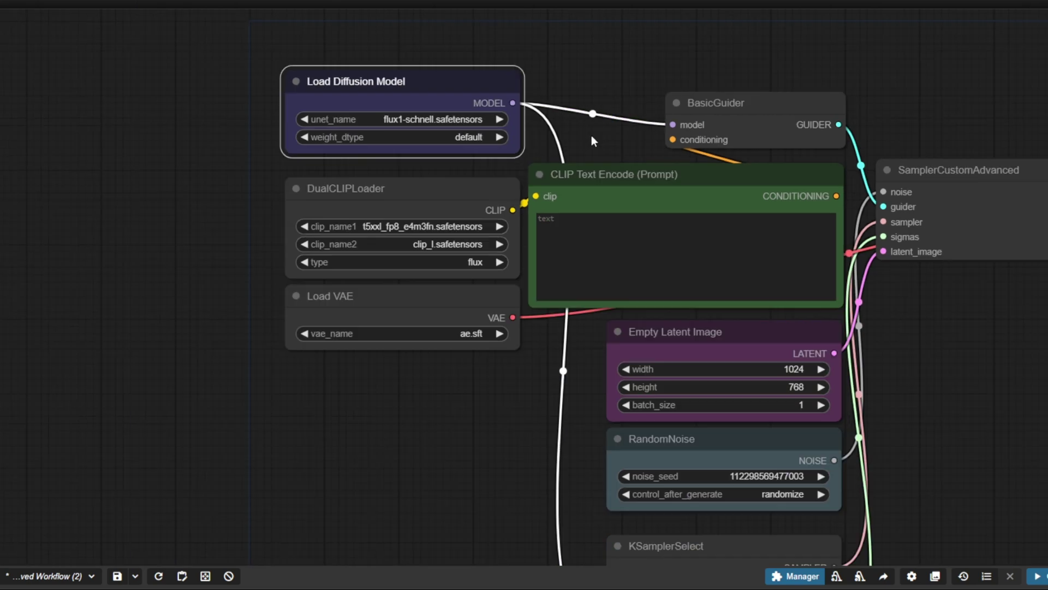
scroll(592, 136, down, 2)
drag(847, 297, 657, 247)
scroll(657, 246, down, 3)
drag(935, 148, 554, 91)
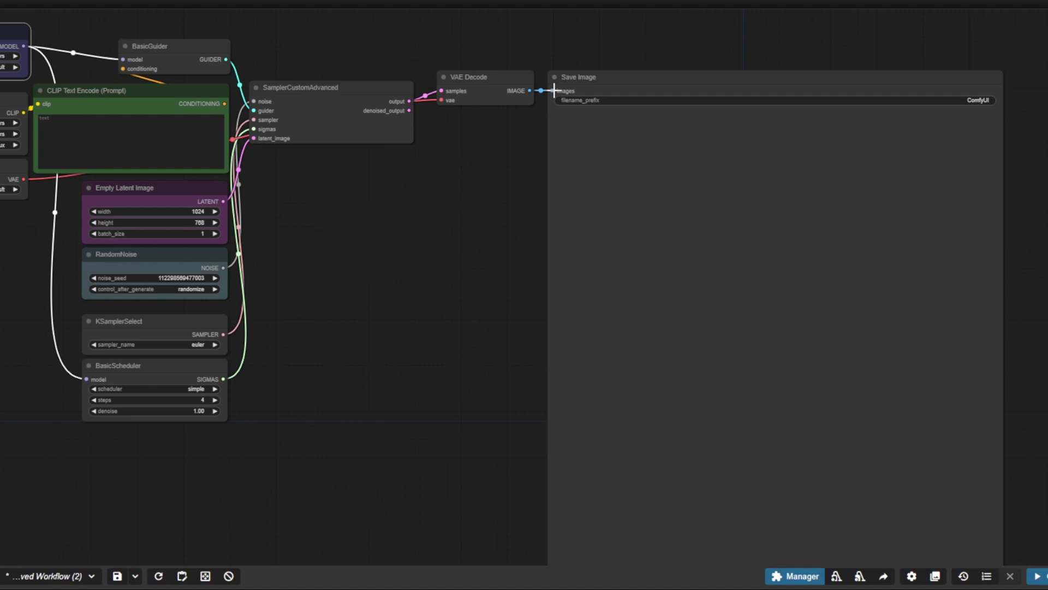
click(915, 332)
scroll(949, 143, down, 3)
drag(991, 464, 738, 182)
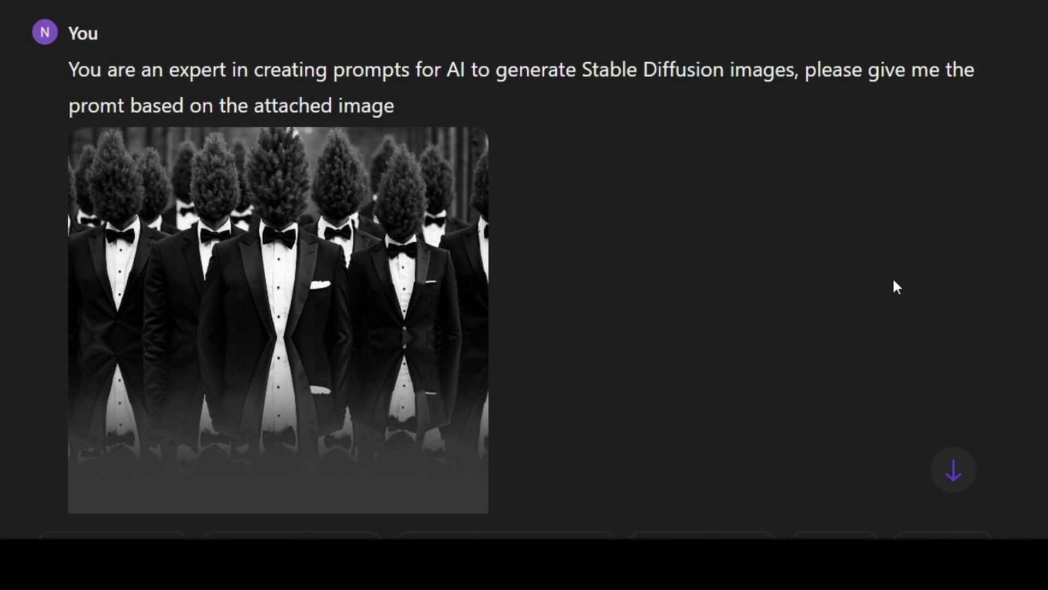
Copy the suggested prompt about tuxedoed figures with tree heads from the Monica chat into ComfyUI's CLIP Text Encode node
scroll(897, 286, down, 8)
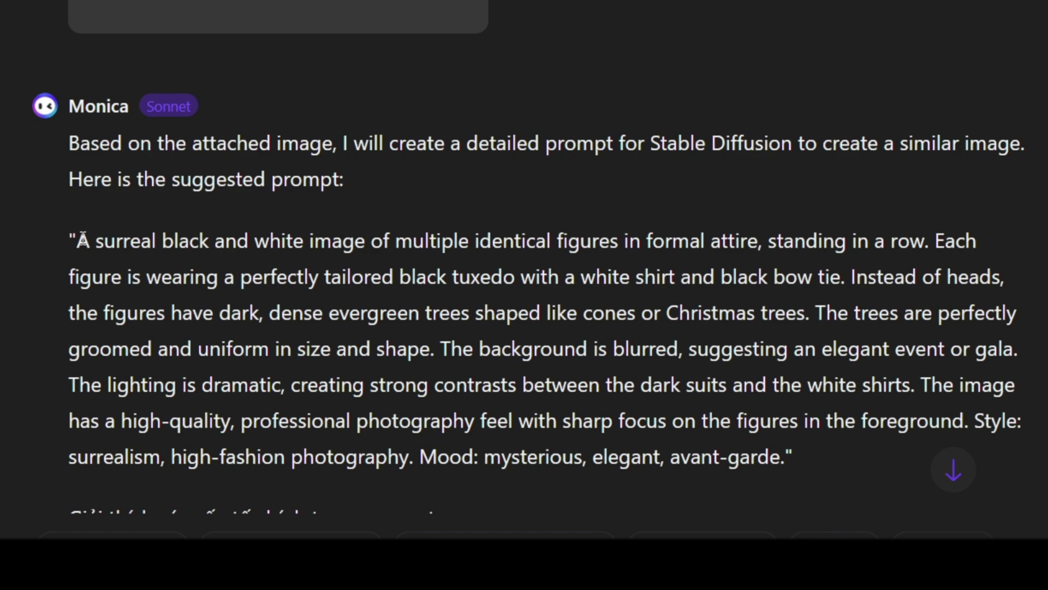
drag(82, 241, 762, 456)
key(ctrl+c)
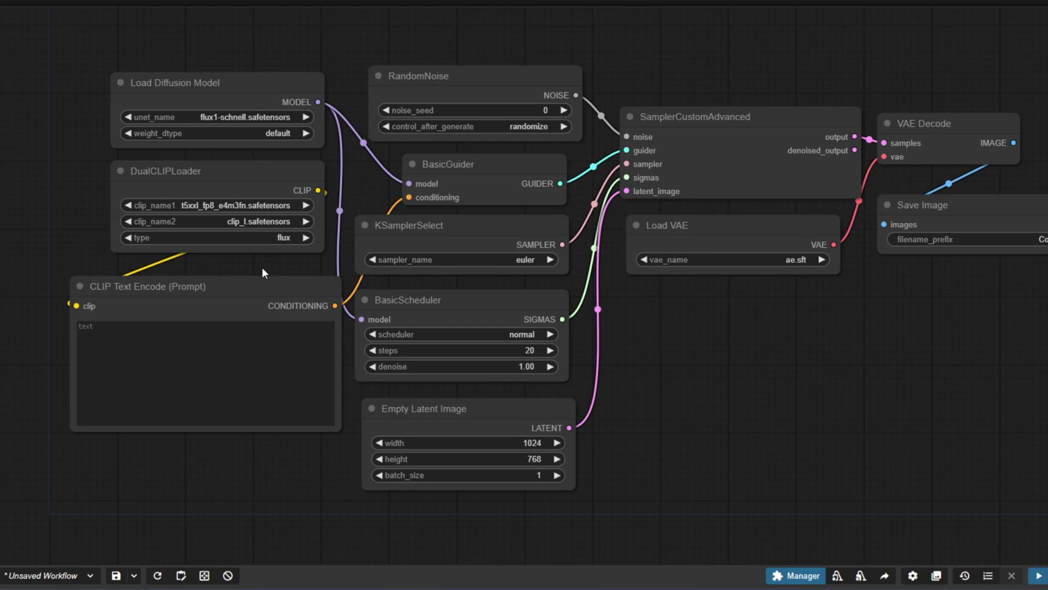
click(204, 342)
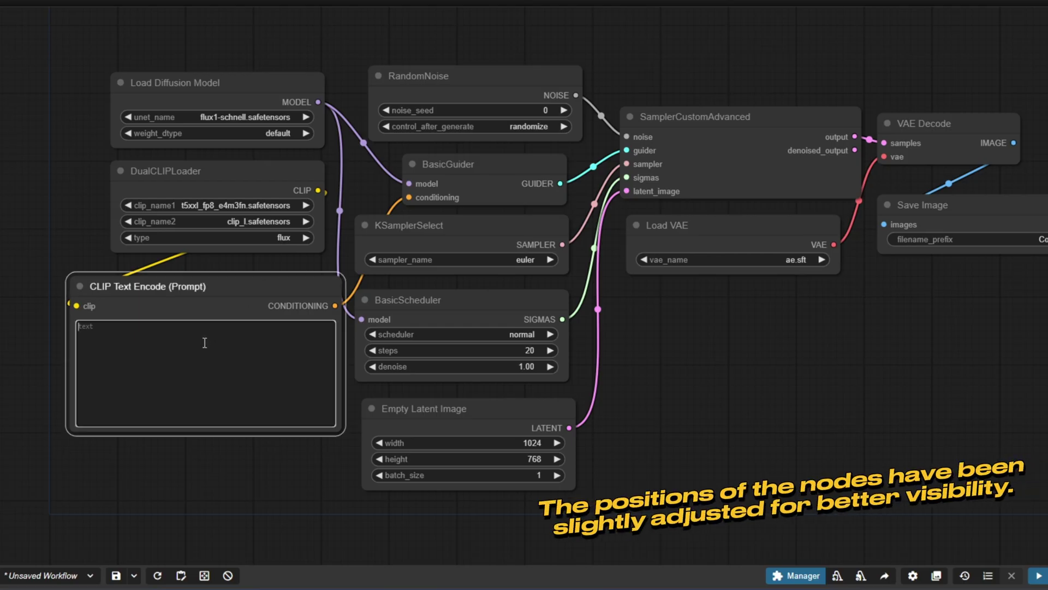
key(ctrl+v)
Set the BasicScheduler steps to 4 and queue the image generation for the Save Image node
click(530, 350)
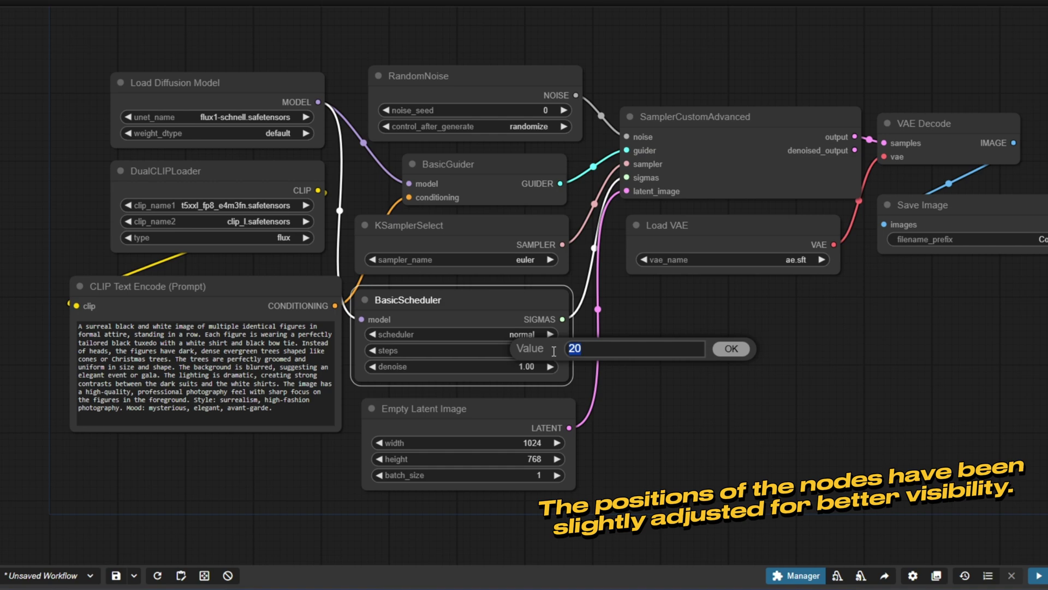
click(745, 352)
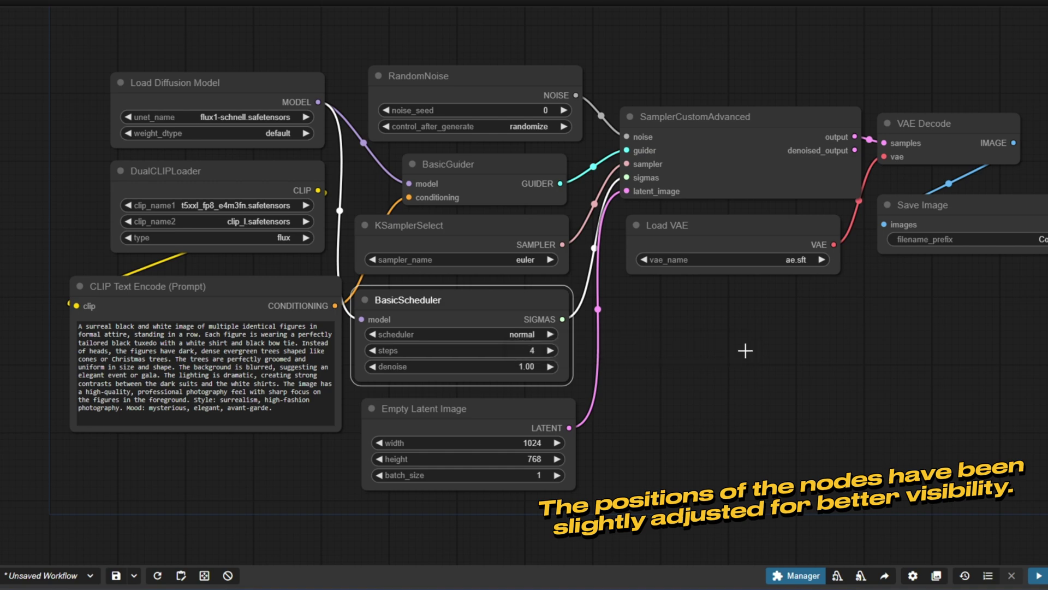
right_click(939, 201)
click(1006, 264)
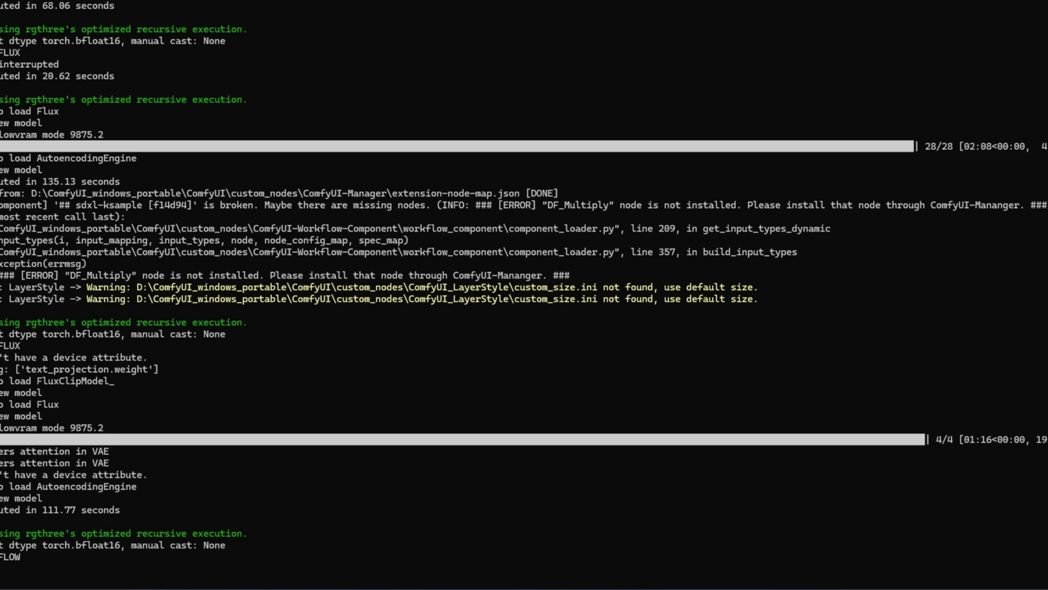
key(ctrl+shift+Escape)
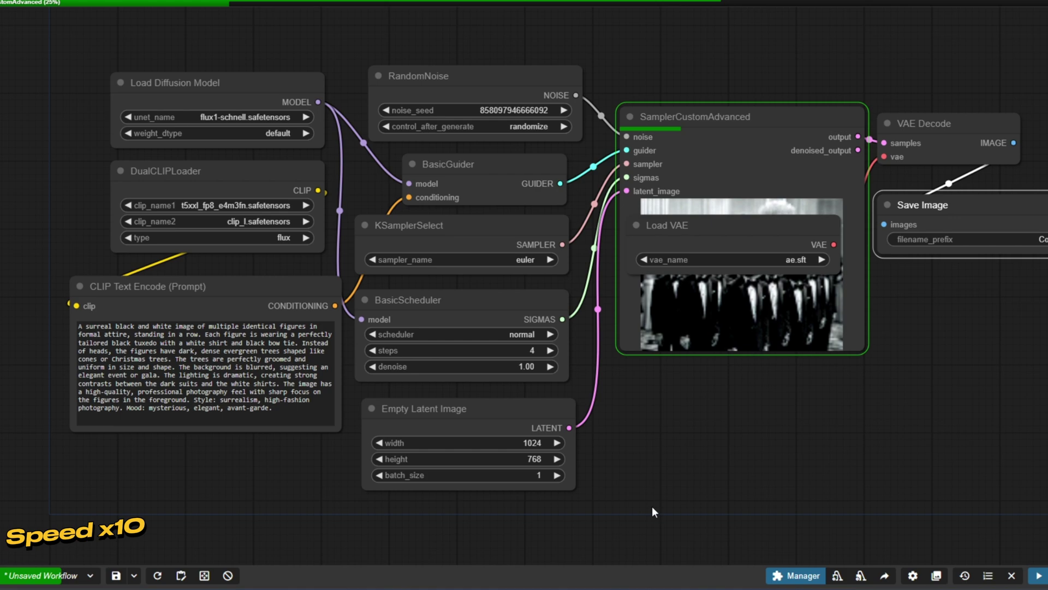
Move the Load VAE node below the sampler's preview and inspect the generated picture in the Save Image node
drag(732, 225, 704, 385)
click(900, 345)
scroll(898, 337, up, 1)
drag(969, 277, 807, 266)
scroll(873, 311, up, 11)
drag(917, 259, 688, 243)
scroll(688, 247, up, 1)
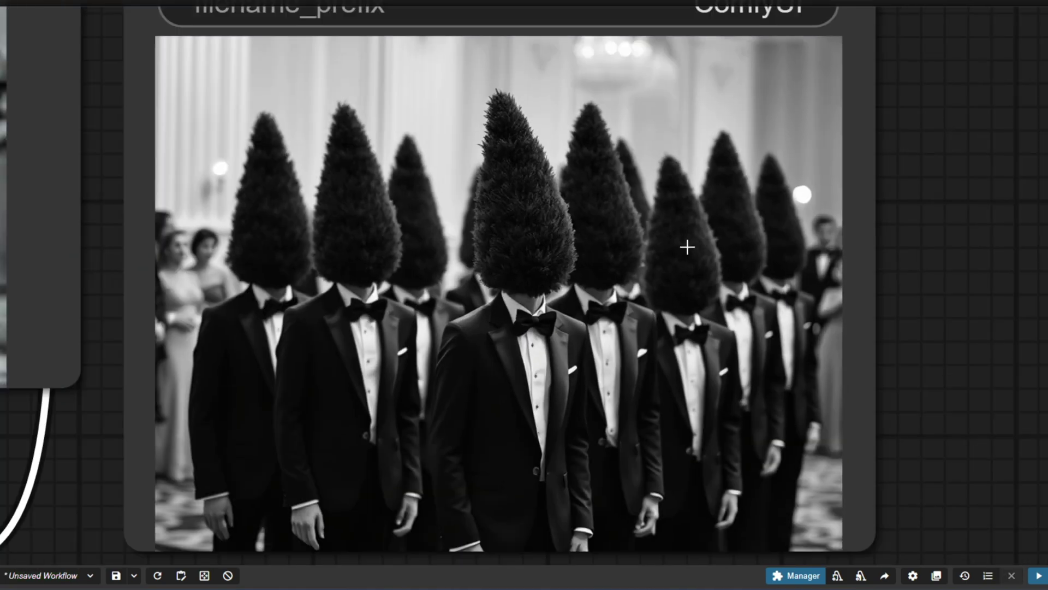
scroll(687, 247, down, 2)
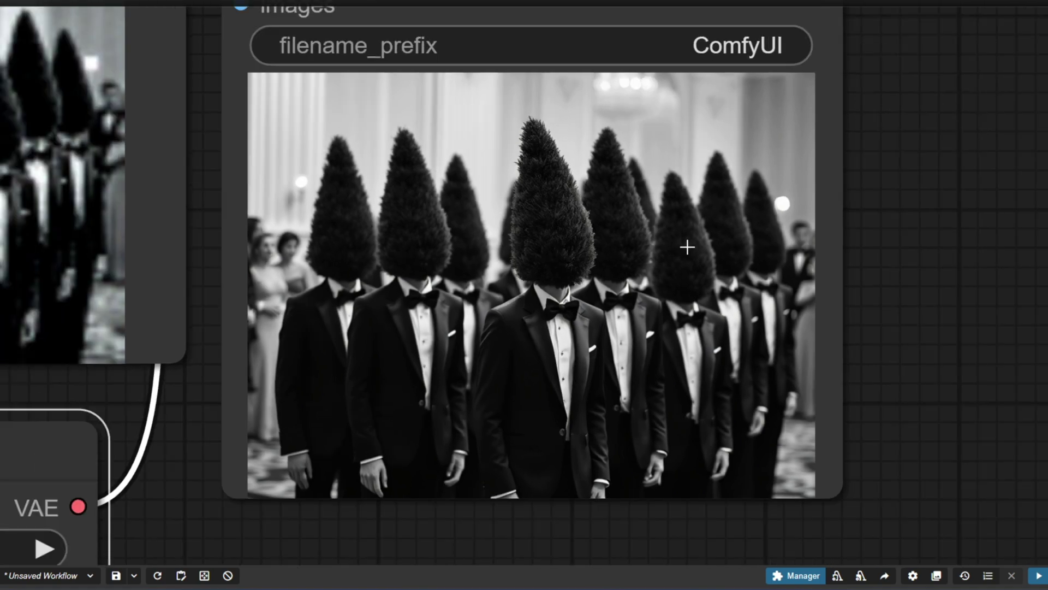
Switch the Load Diffusion Model node to flux1-dev.sft
scroll(687, 247, down, 10)
drag(173, 240, 608, 323)
click(171, 91)
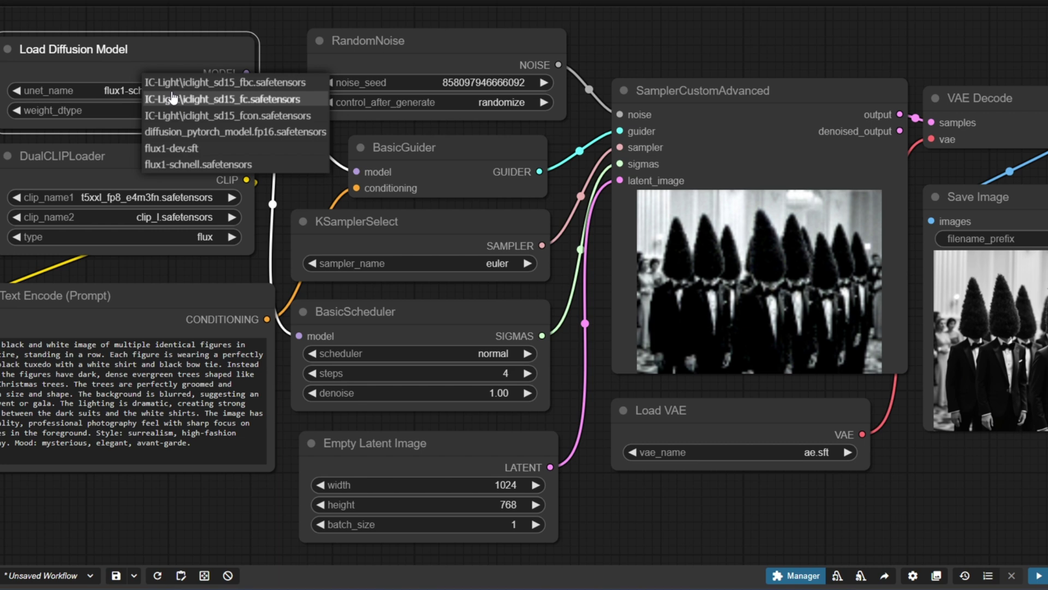
click(294, 139)
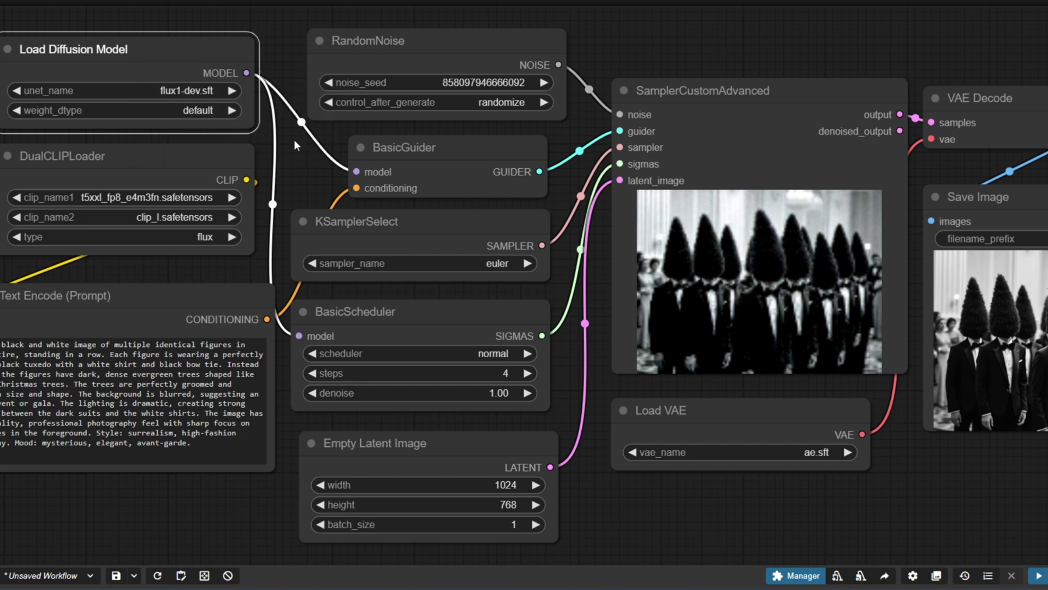
Generate a new image with the BasicScheduler steps set to 28 and inspect the picture in the Save Image node
click(506, 372)
text(20)
key(Return)
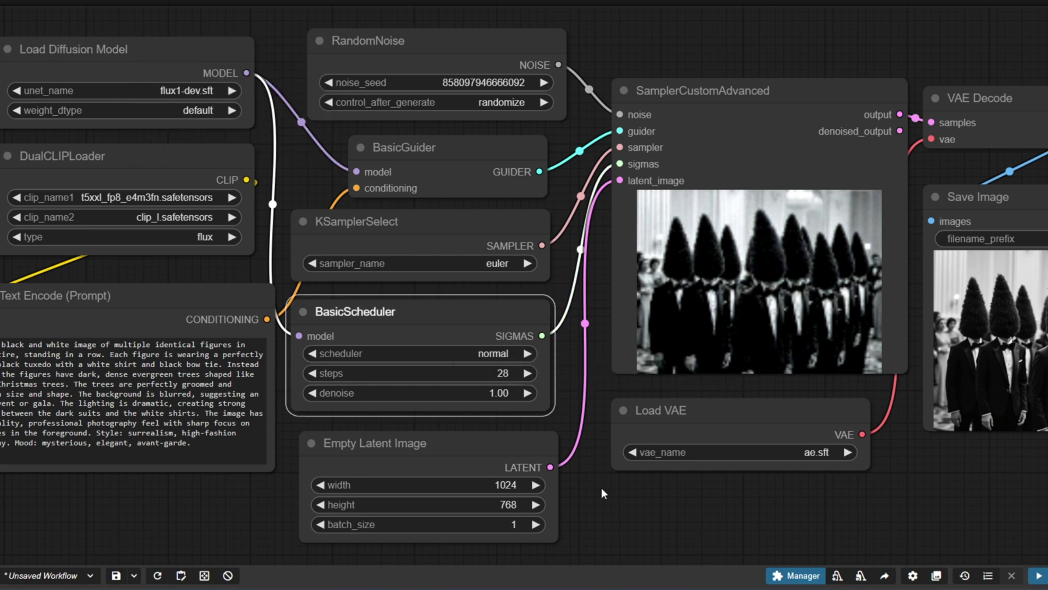
click(602, 487)
drag(603, 487, 453, 418)
right_click(931, 242)
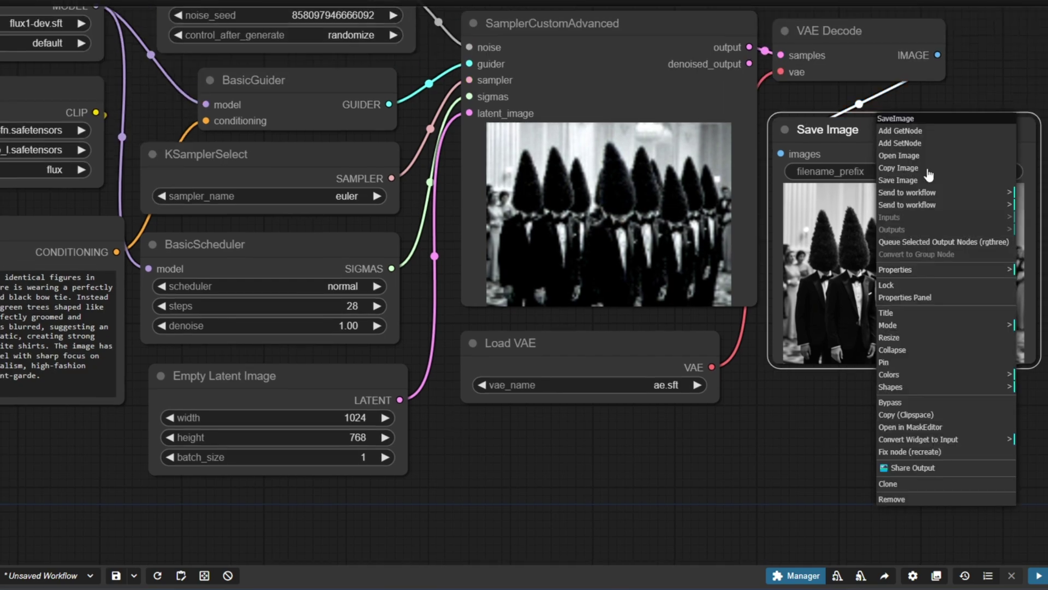
click(935, 242)
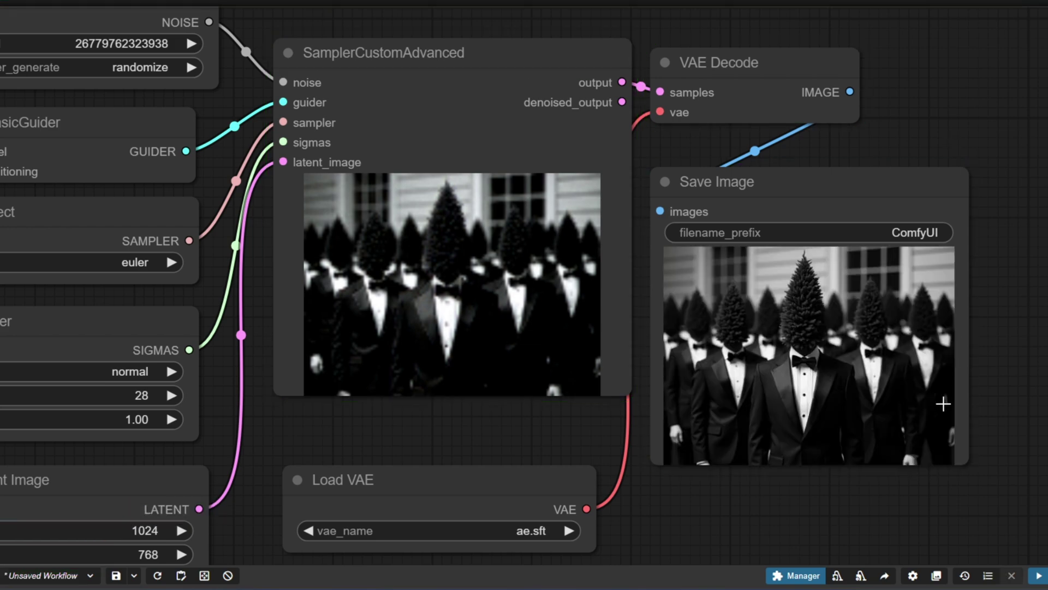
scroll(942, 402, up, 5)
scroll(968, 280, up, 5)
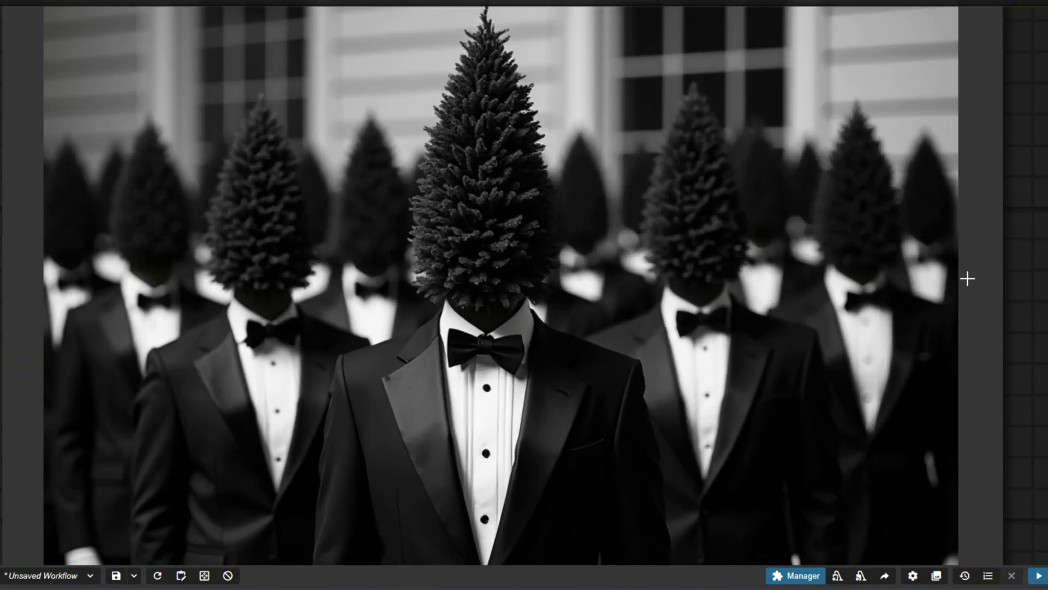
scroll(928, 262, down, 1)
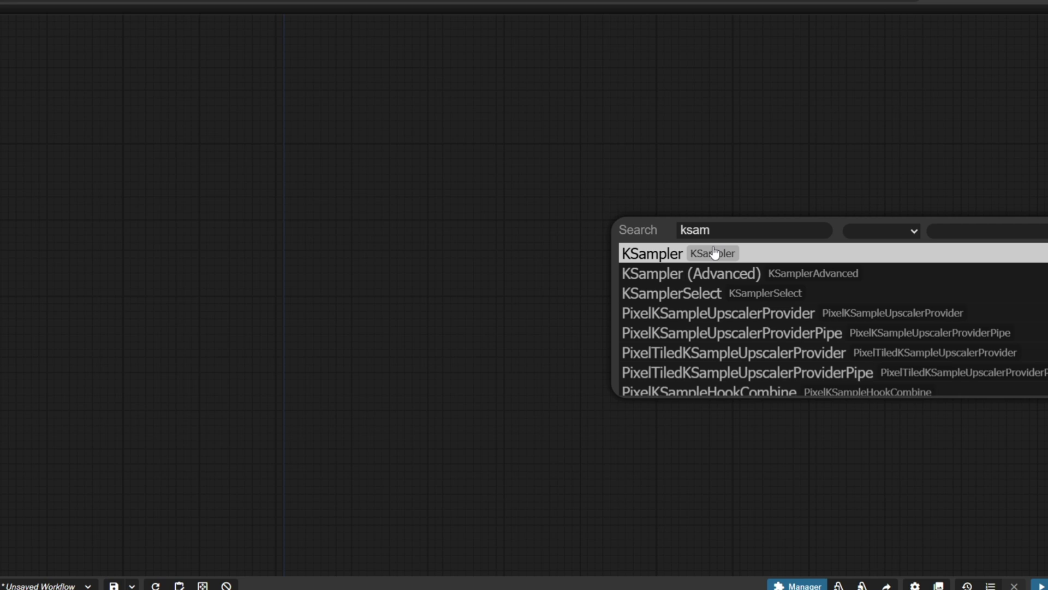
Add a KSampler node in an empty canvas area and attach a Load Checkpoint node to its model input
click(713, 252)
click(806, 233)
drag(806, 233, 641, 164)
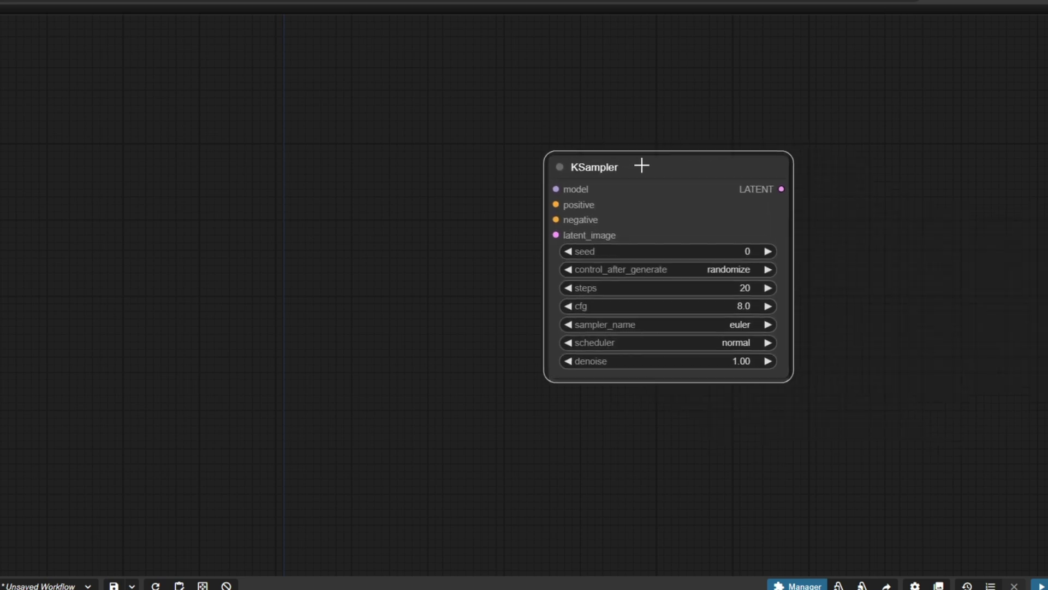
drag(554, 190, 406, 180)
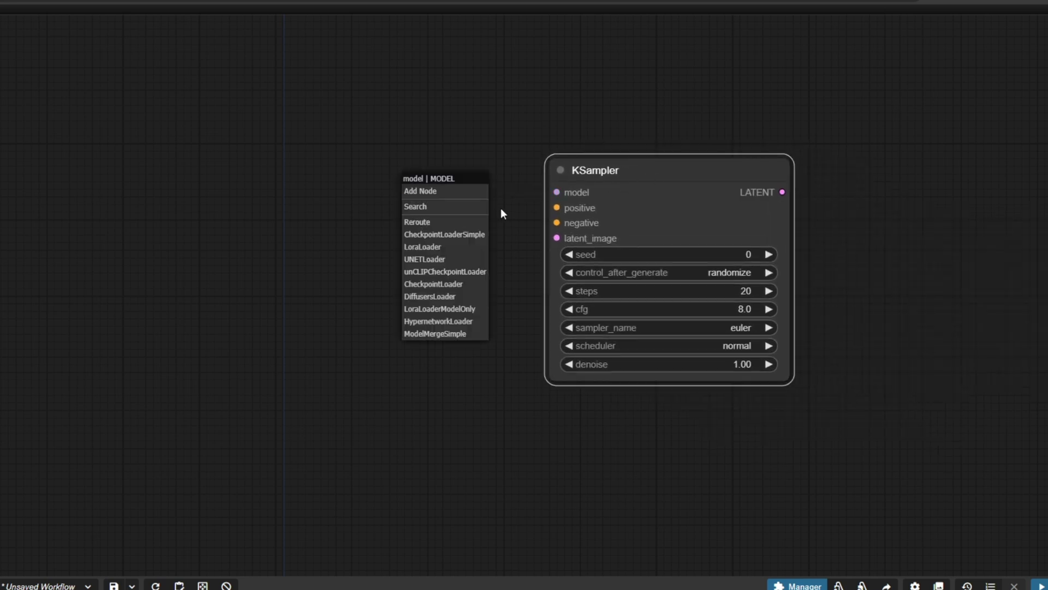
click(466, 236)
drag(587, 188, 150, 170)
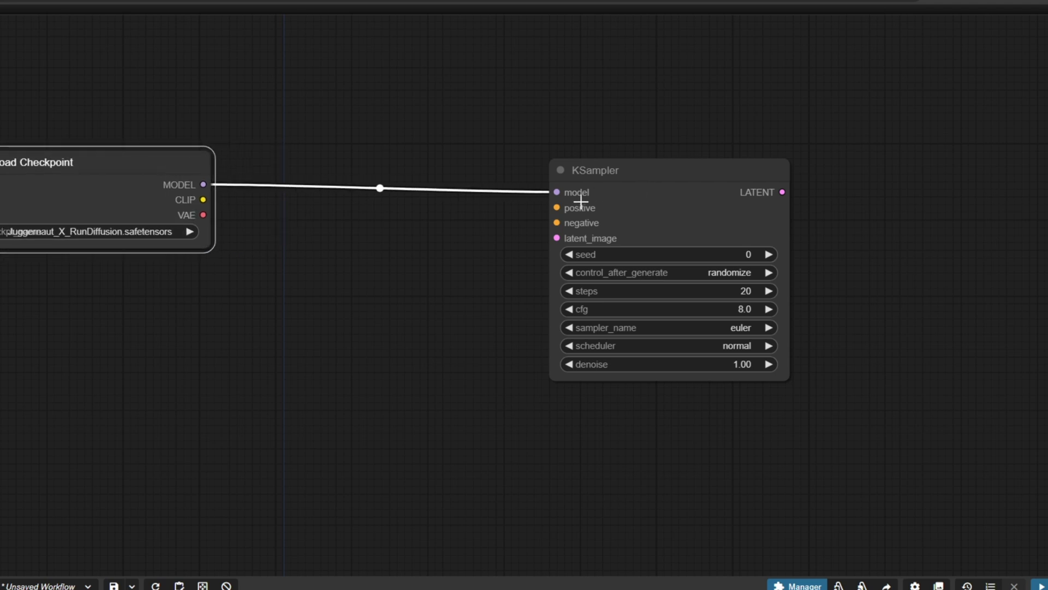
Attach a compact CLIP Text Encode node to the KSampler's positive input and link it to the checkpoint's CLIP output
drag(557, 208, 443, 230)
click(495, 288)
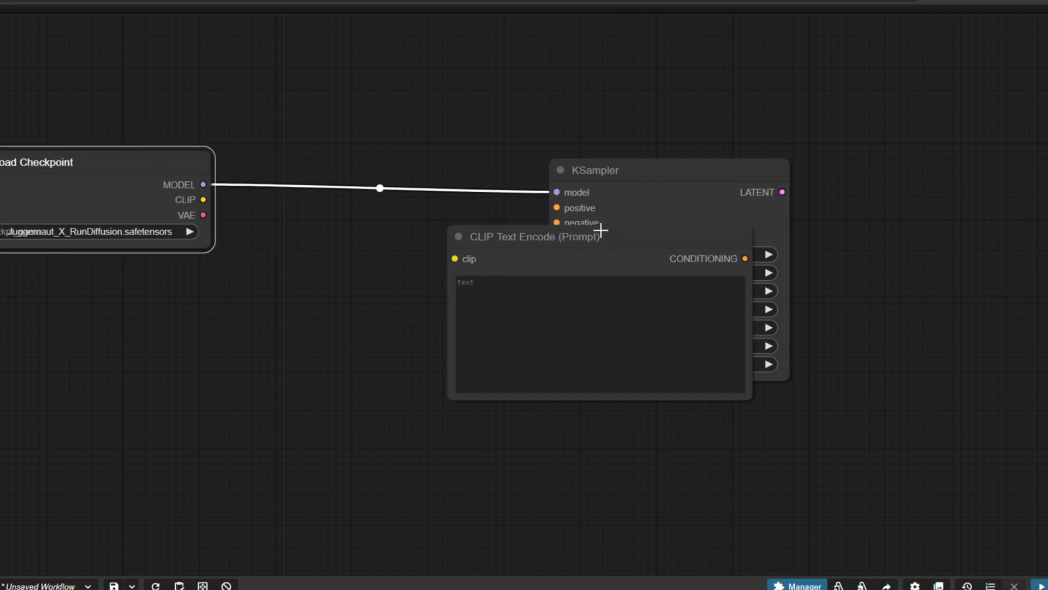
drag(599, 229, 367, 256)
drag(516, 422, 439, 331)
drag(400, 270, 424, 278)
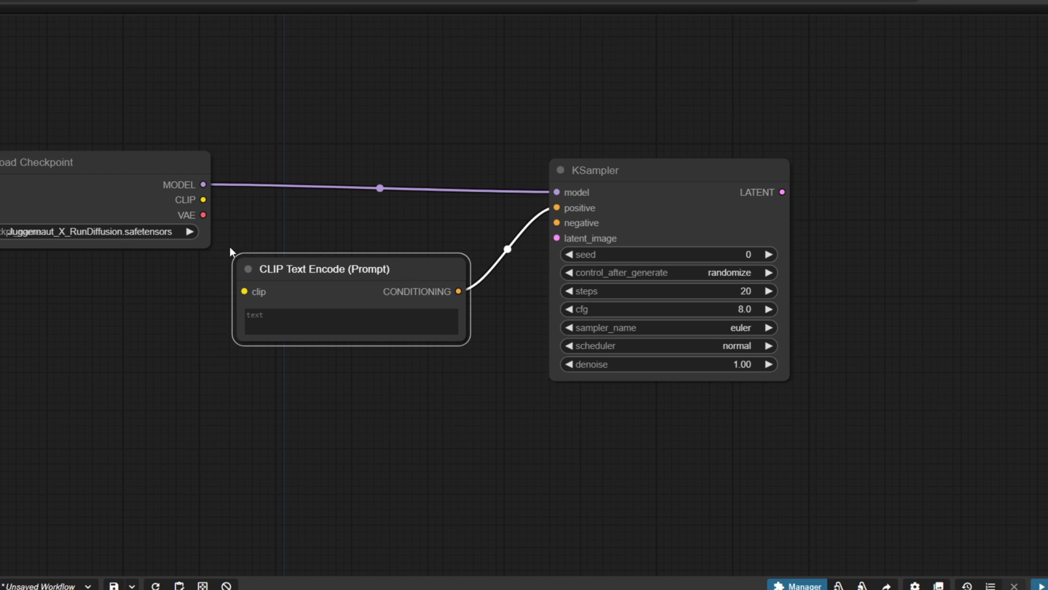
drag(203, 199, 244, 291)
Duplicate the CLIP Text Encode node and wire the copy between the checkpoint's CLIP output and the KSampler's negative input
key(ctrl+c)
key(ctrl+v)
drag(203, 199, 252, 398)
drag(465, 398, 556, 222)
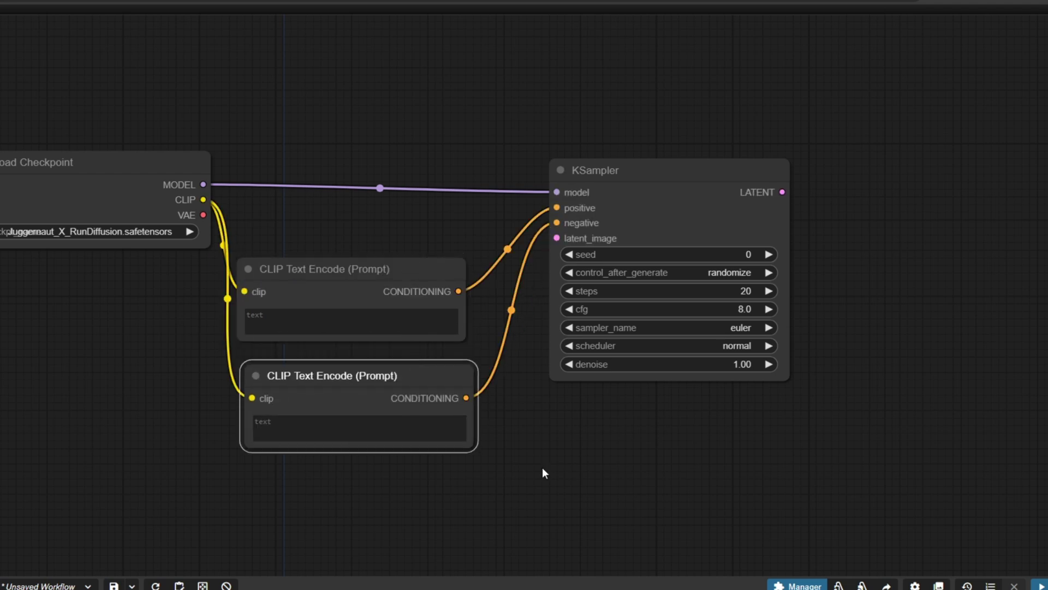
drag(544, 470, 626, 353)
drag(637, 121, 562, 292)
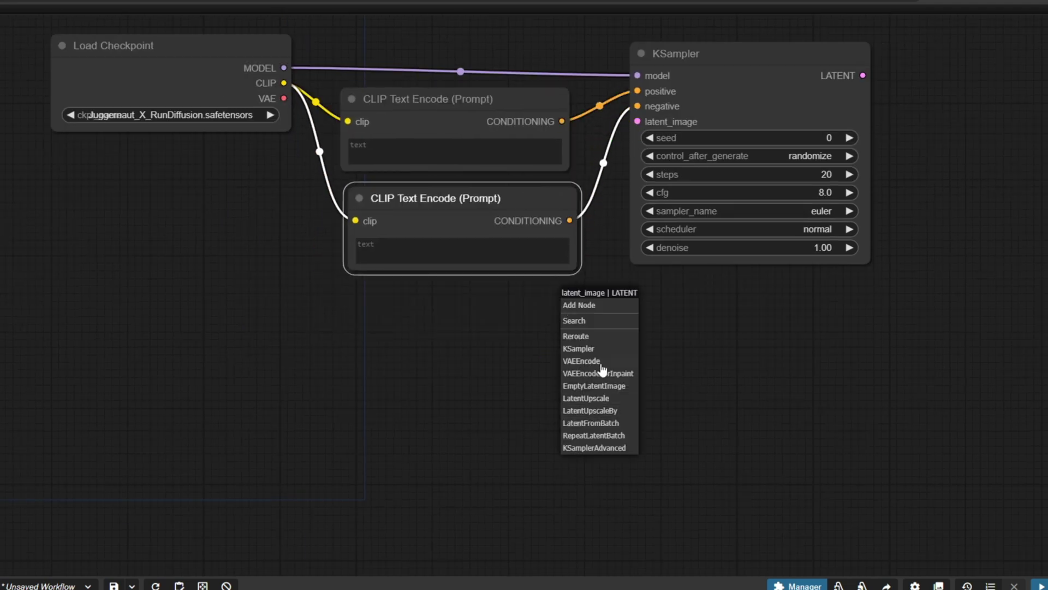
click(599, 386)
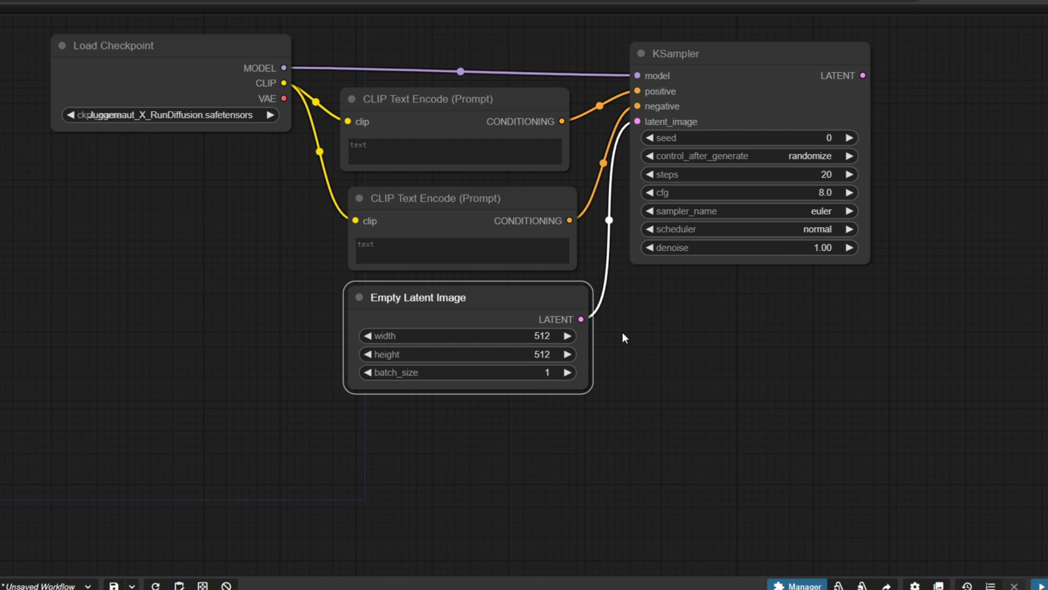
key(Delete)
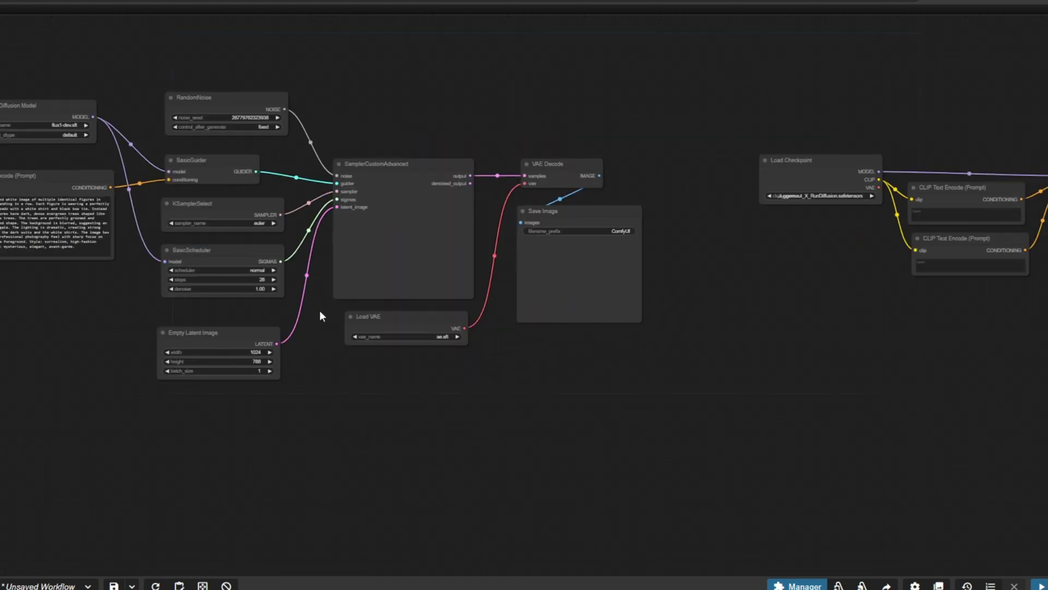
Route the Flux workflow's Empty Latent Image output through a Reroute node into the KSampler's latent_image input
drag(283, 343, 1046, 295)
click(1001, 356)
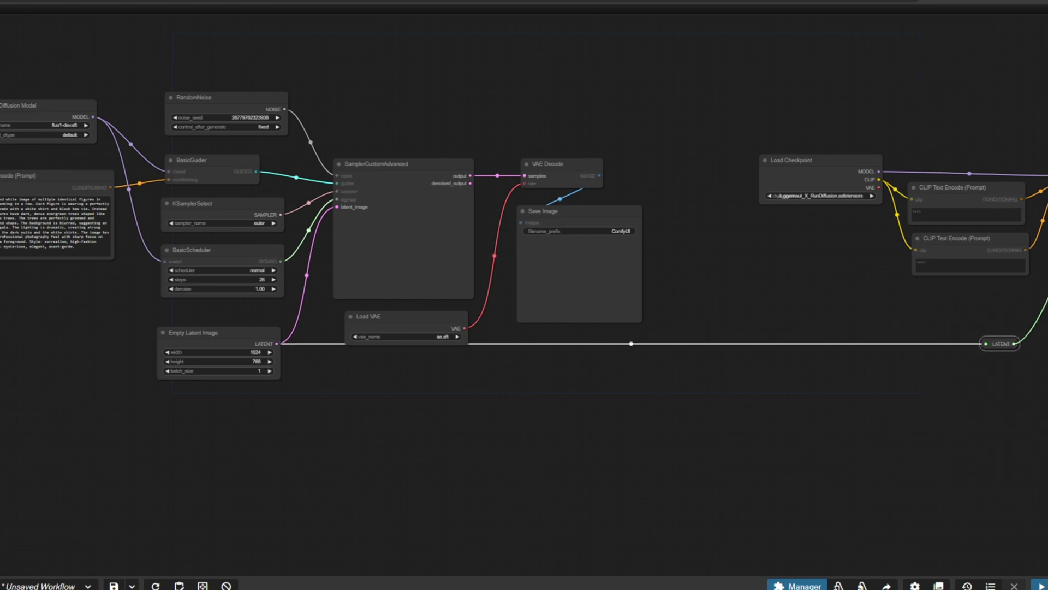
drag(971, 311, 599, 303)
scroll(600, 307, up, 3)
drag(411, 455, 502, 175)
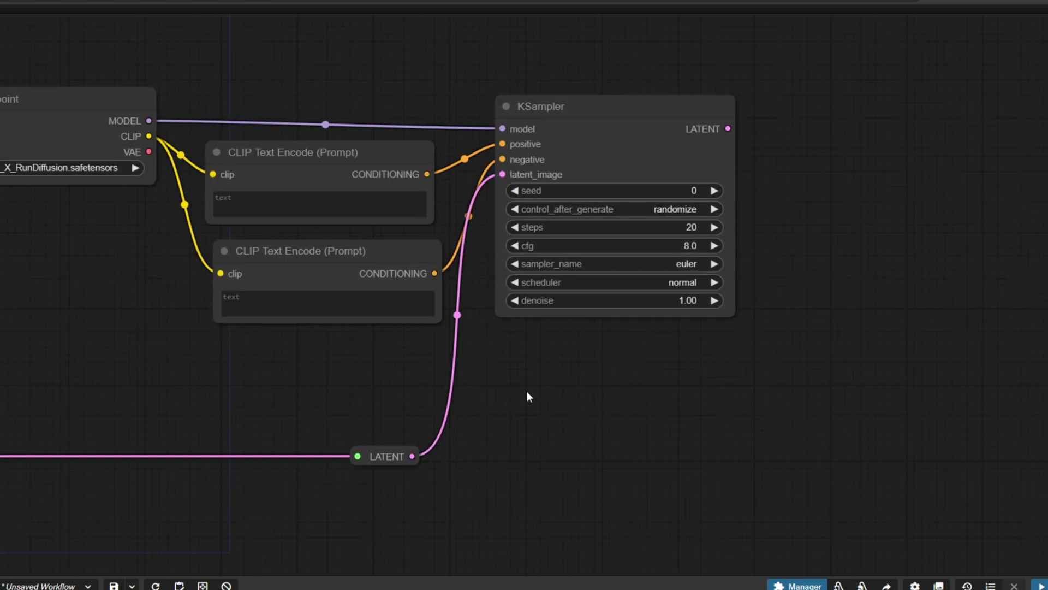
Add a VAE Decode node after the KSampler and a Save Image node connected to its image output
drag(728, 128, 794, 113)
click(836, 166)
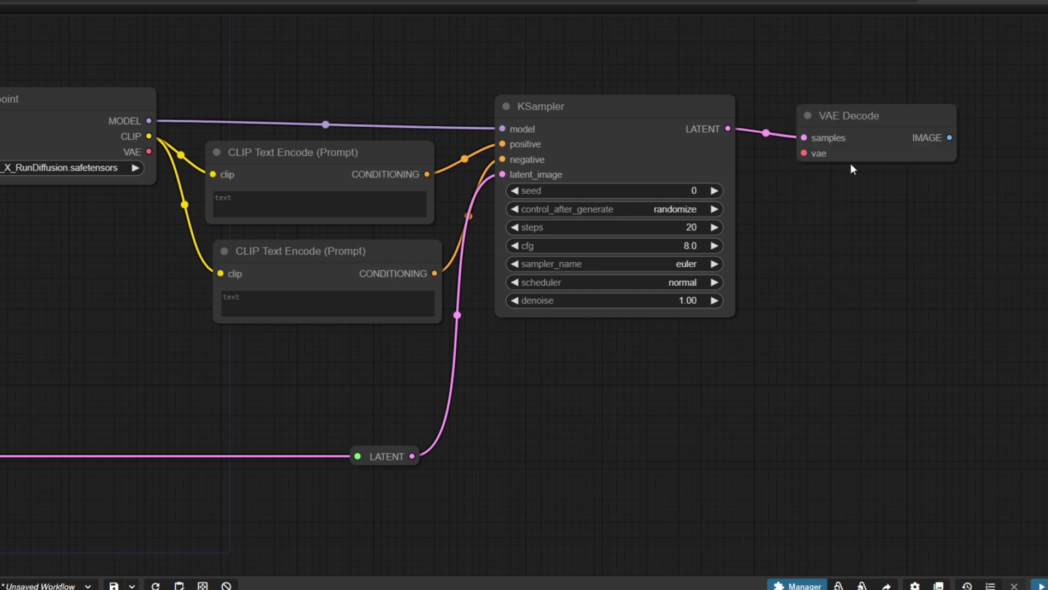
drag(937, 129, 1003, 151)
click(1035, 234)
drag(1043, 199, 943, 237)
Connect the Load Checkpoint node's VAE output to the new VAE Decode node's vae input
scroll(471, 228, down, 6)
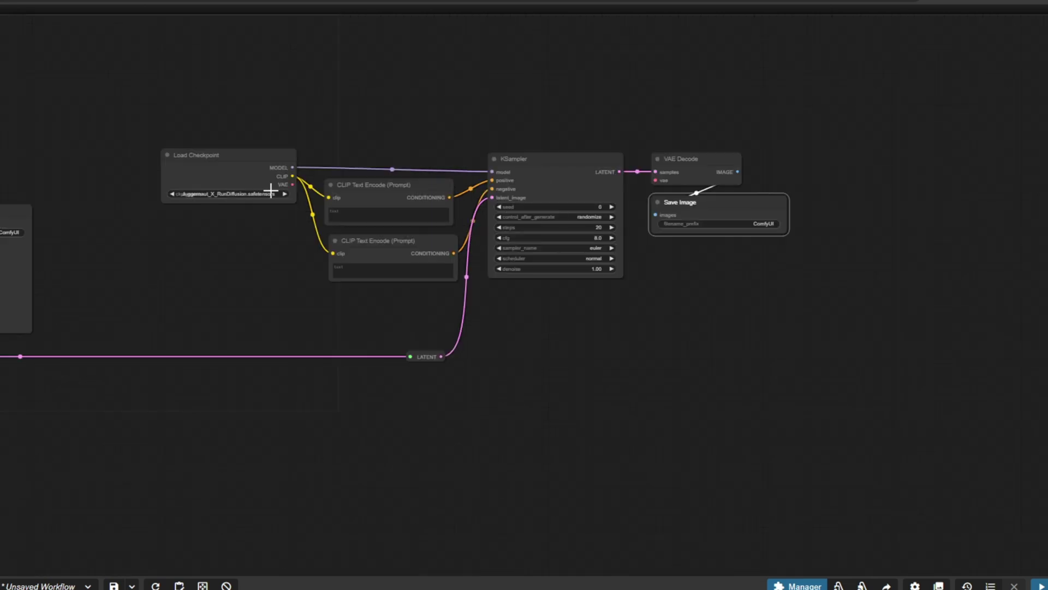
scroll(273, 191, up, 6)
drag(307, 180, 950, 173)
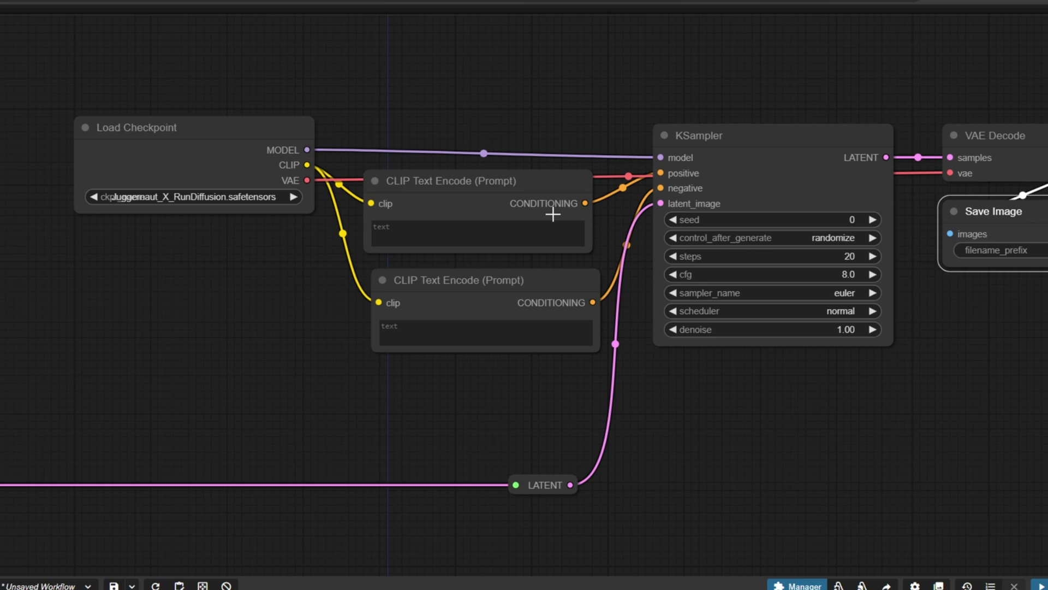
Add an Apply ControlNet node and route the positive prompt's conditioning through it into the KSampler's positive input
drag(548, 99, 463, 236)
double_click(290, 114)
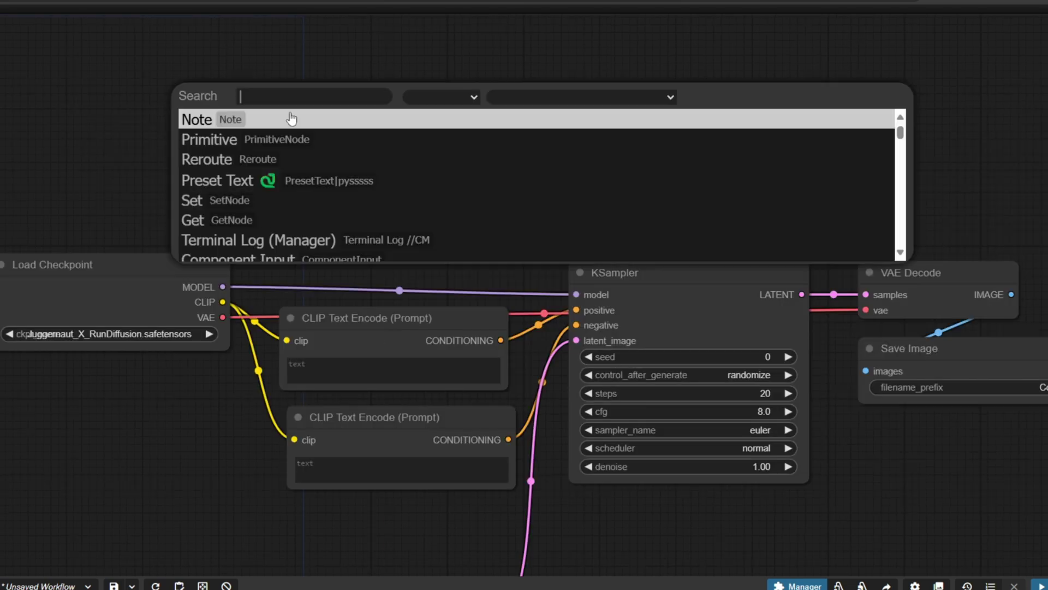
text(control)
click(290, 117)
drag(416, 108, 405, 135)
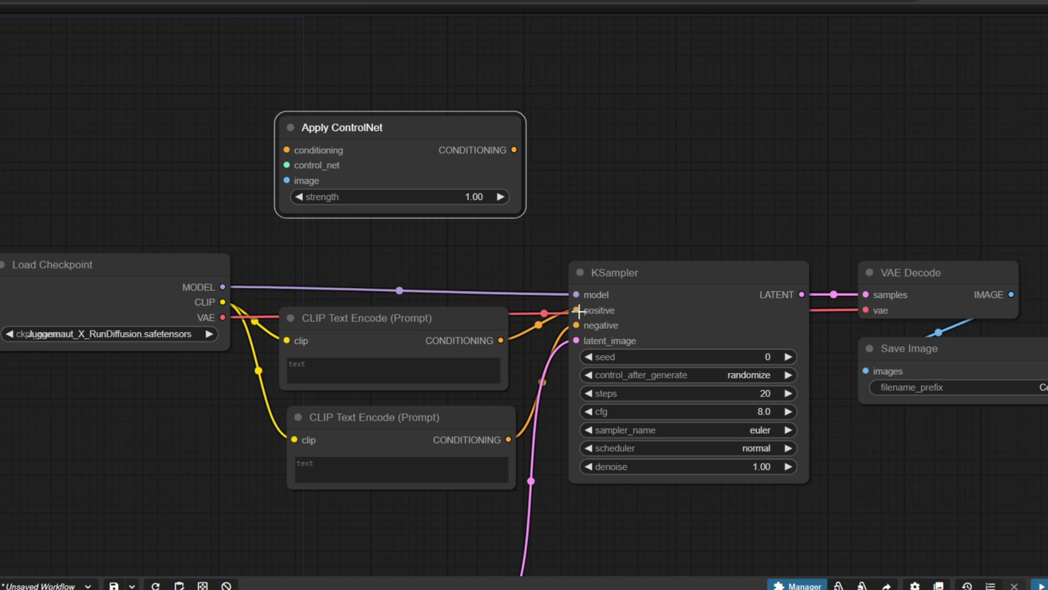
drag(579, 312, 287, 149)
drag(514, 150, 576, 310)
drag(468, 126, 461, 149)
Attach a Load ControlNet Model node to Apply ControlNet's control_net input and select krita-xinsirunion-sdxl-1.0.safetensors
scroll(575, 142, up, 3)
drag(246, 155, 618, 143)
scroll(619, 143, down, 2)
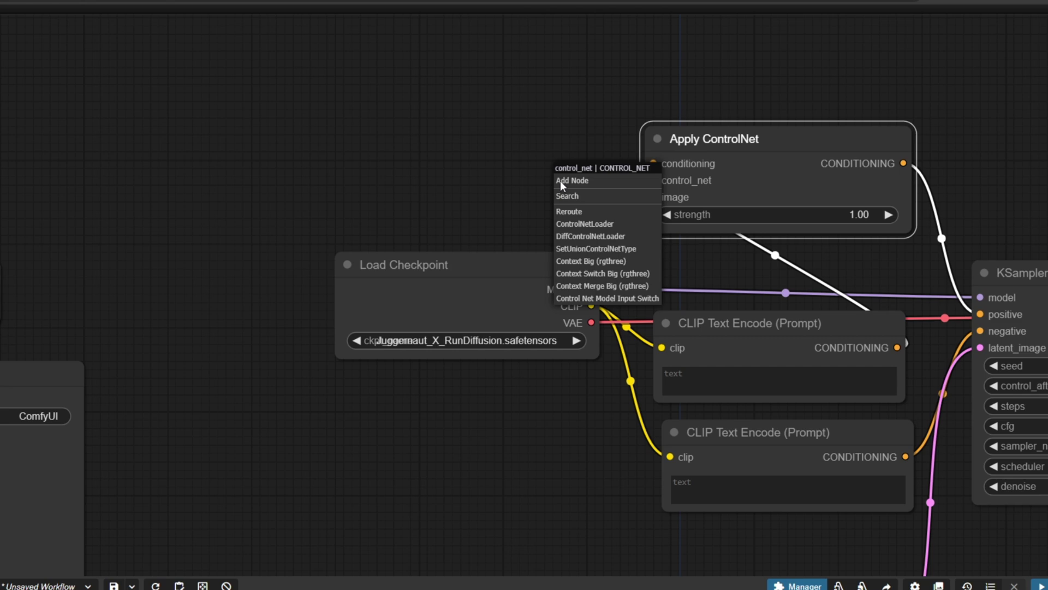
click(585, 224)
drag(729, 166, 513, 141)
click(464, 190)
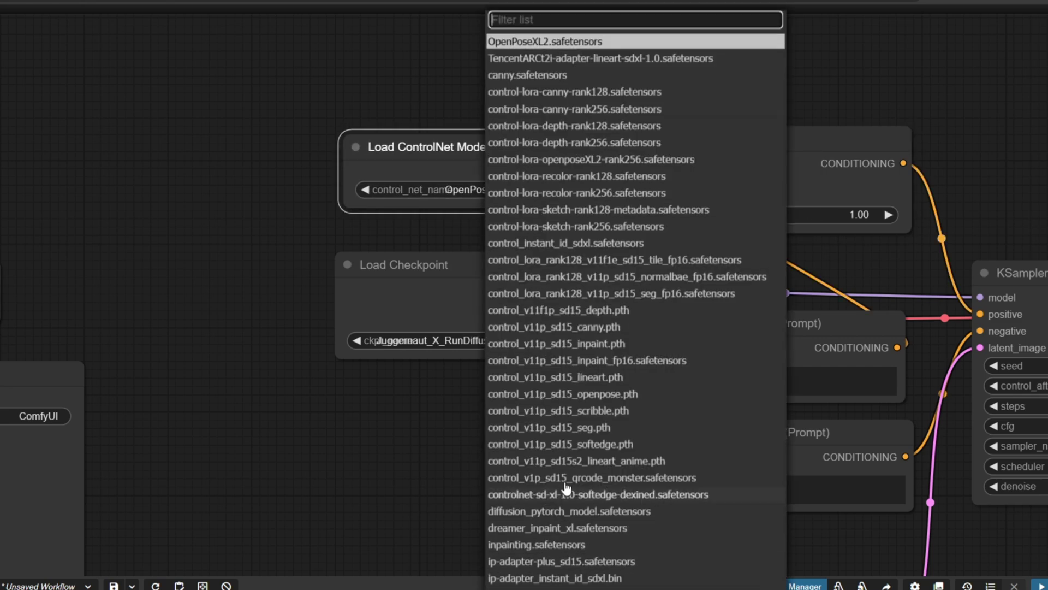
scroll(566, 487, down, 3)
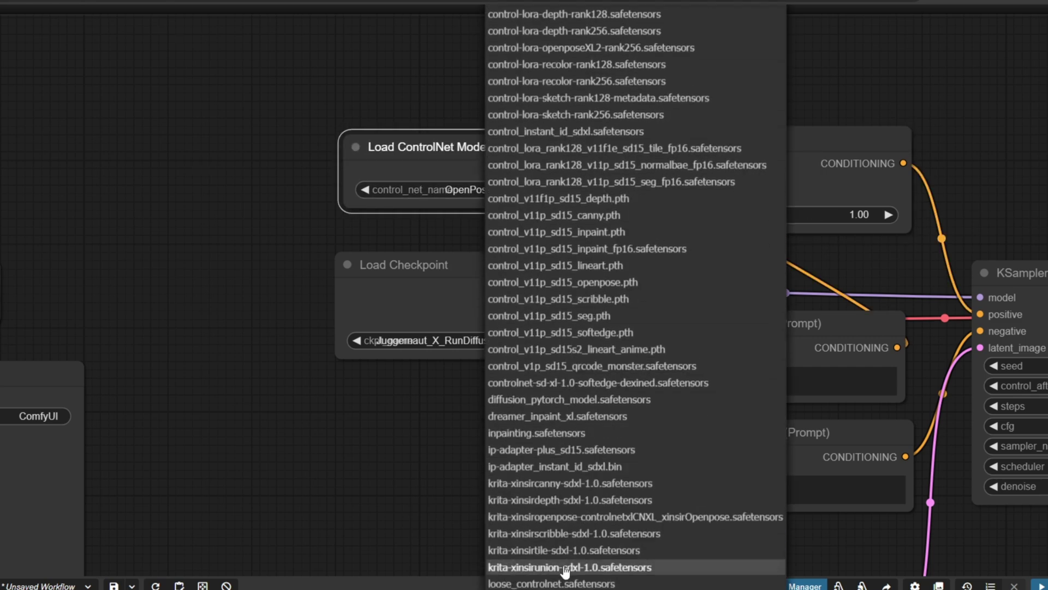
click(626, 571)
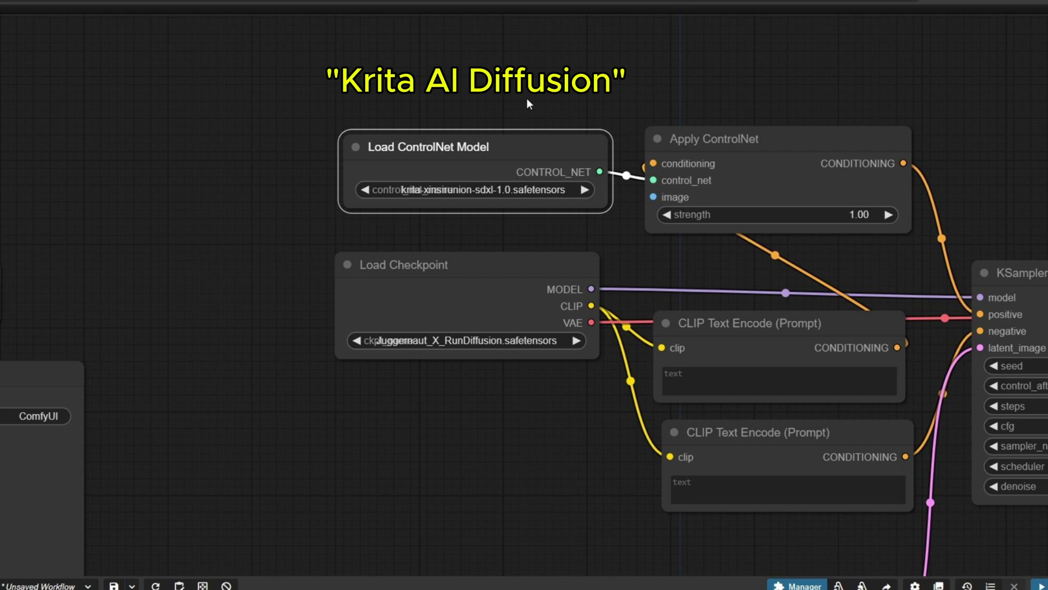
Add a TheMisto.ai Anyline node and wire it between the Flux VAE Decode's image output and Apply ControlNet's image input
drag(526, 98, 641, 149)
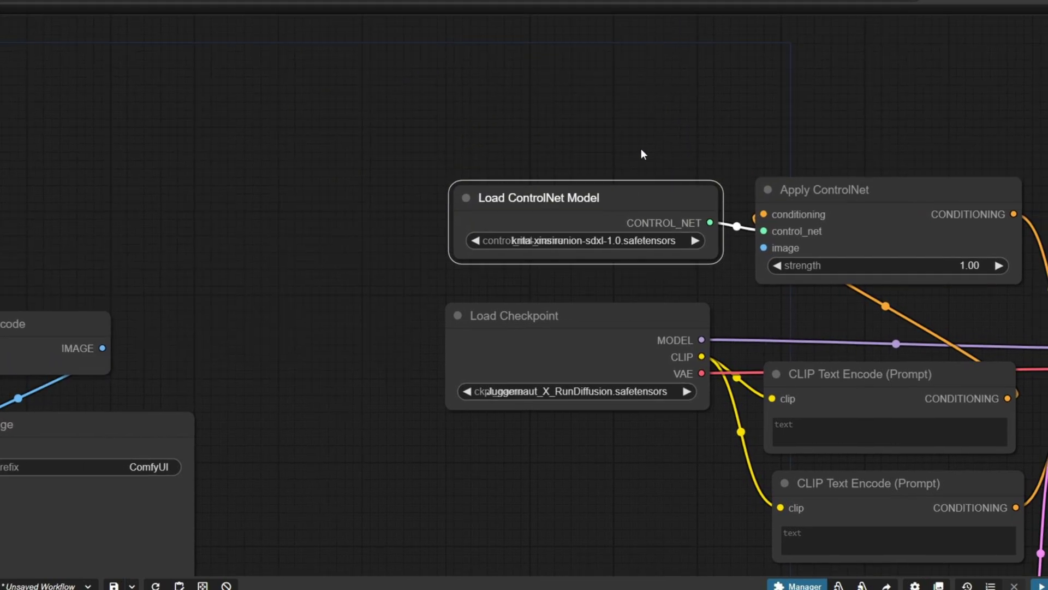
scroll(475, 110, down, 1)
scroll(489, 140, up, 5)
double_click(488, 139)
text(any)
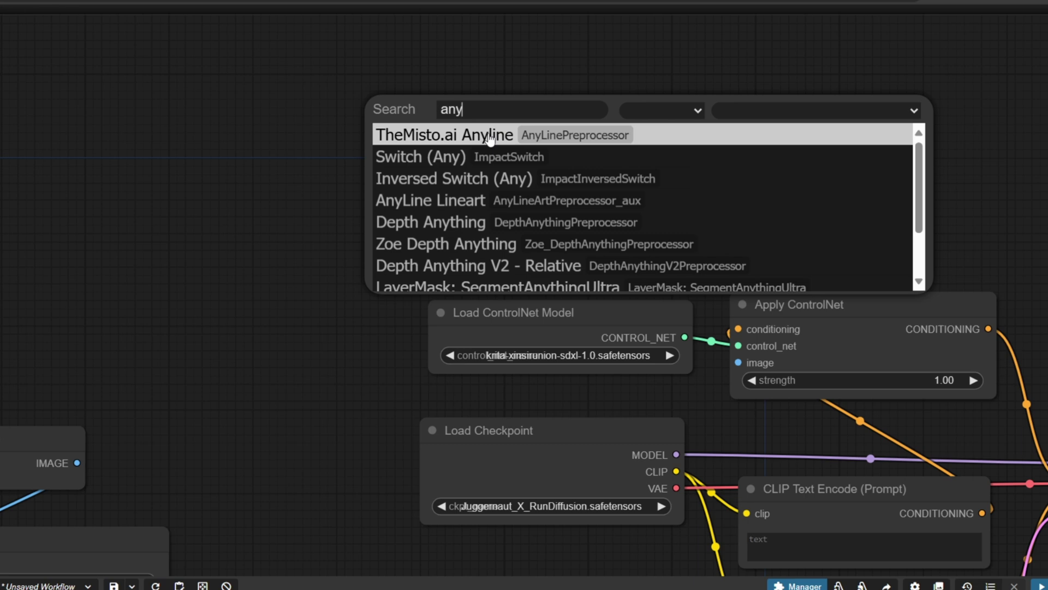
text(line)
click(518, 144)
drag(612, 115, 578, 207)
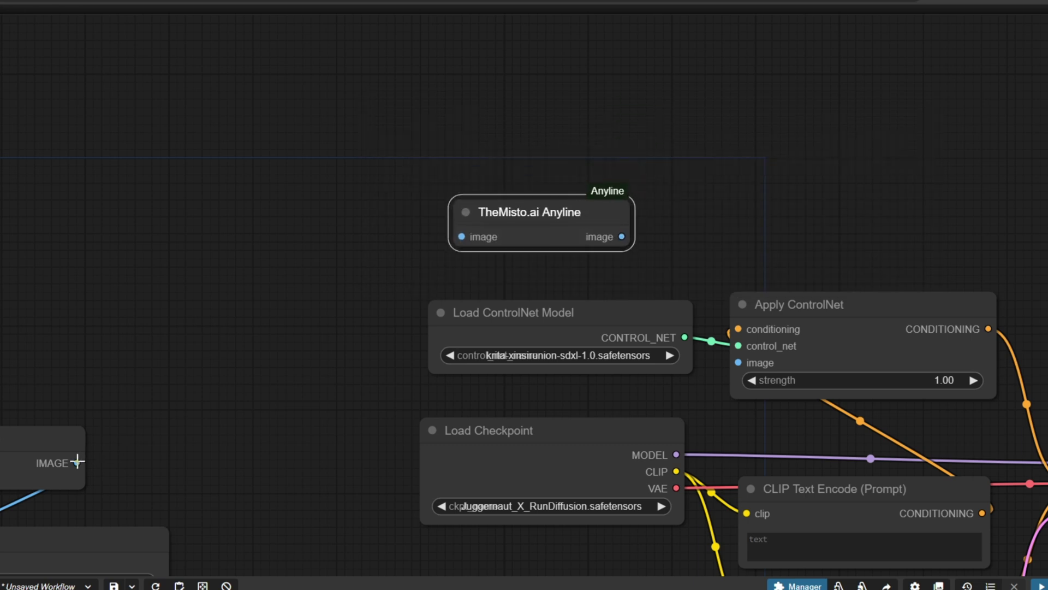
drag(77, 462, 462, 236)
drag(622, 236, 738, 362)
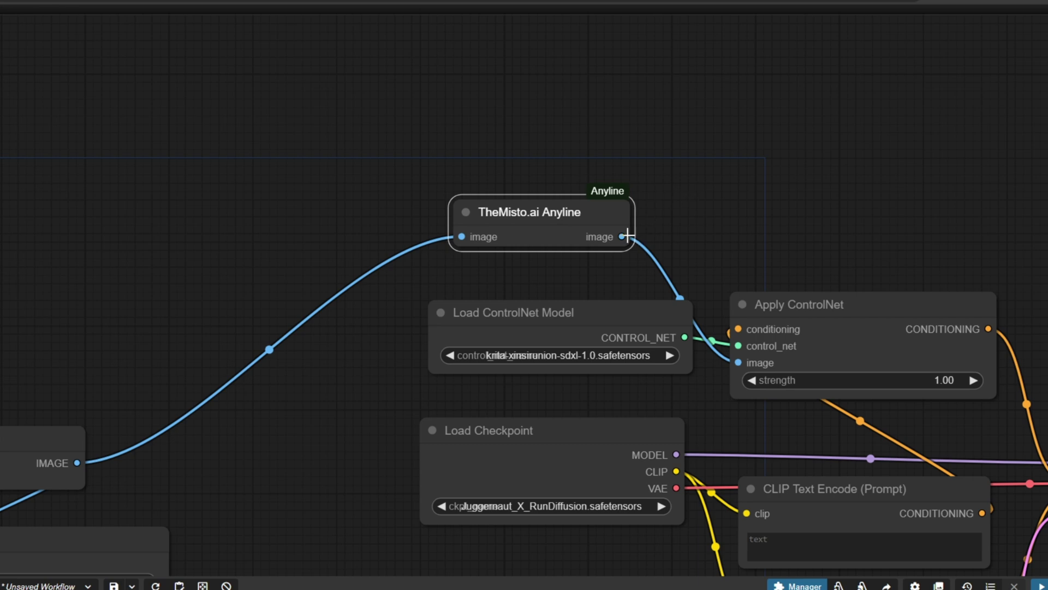
Connect a Preview Image node to the Anyline node's image output and place it beside the Anyline node
drag(622, 236, 281, 218)
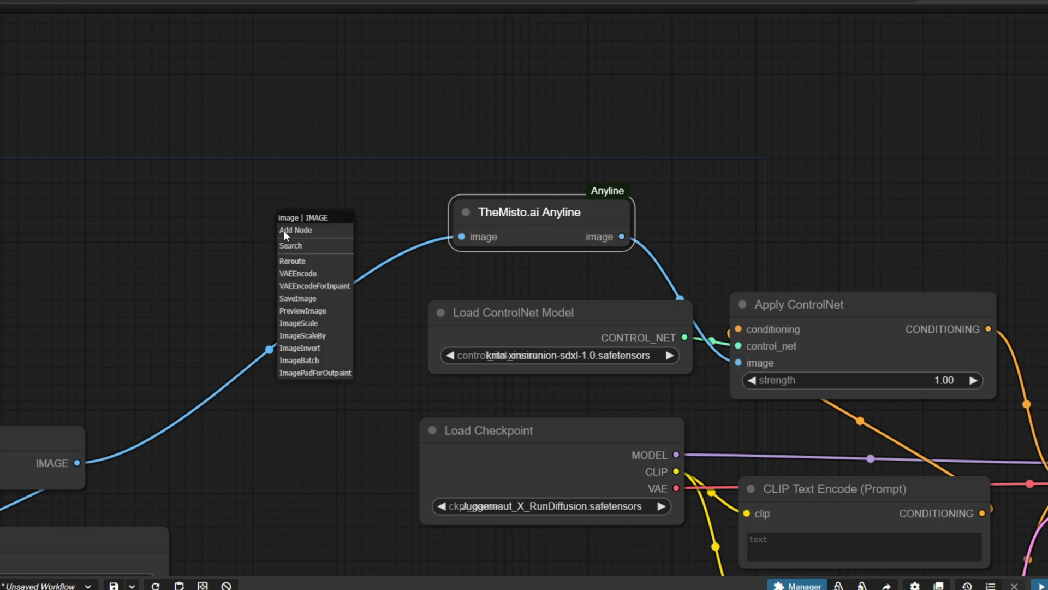
click(305, 315)
drag(388, 215, 312, 212)
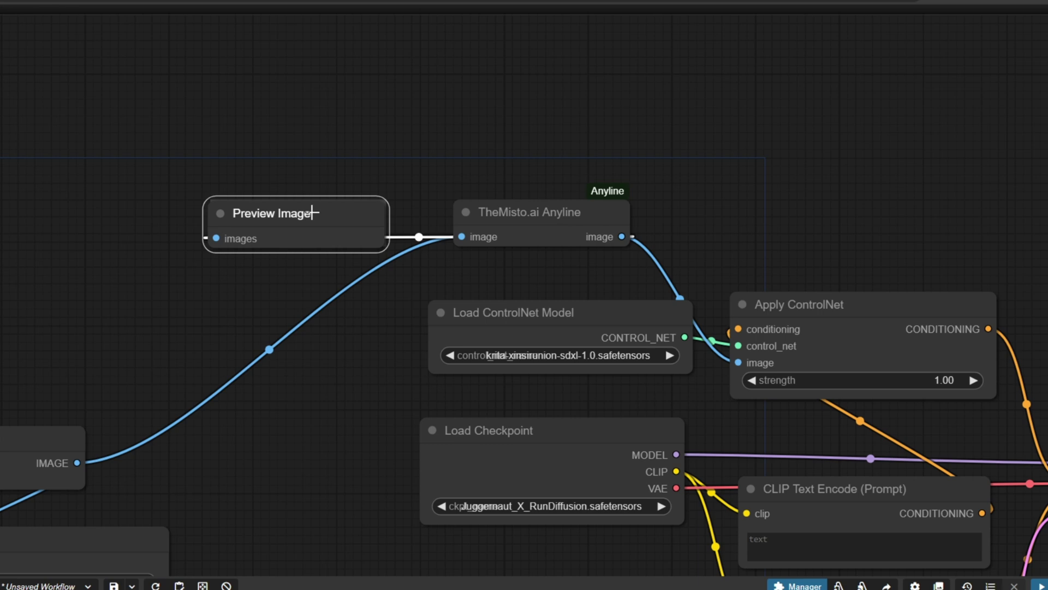
Add an IPAdapter Advanced node above the KSampler
drag(844, 231, 434, 77)
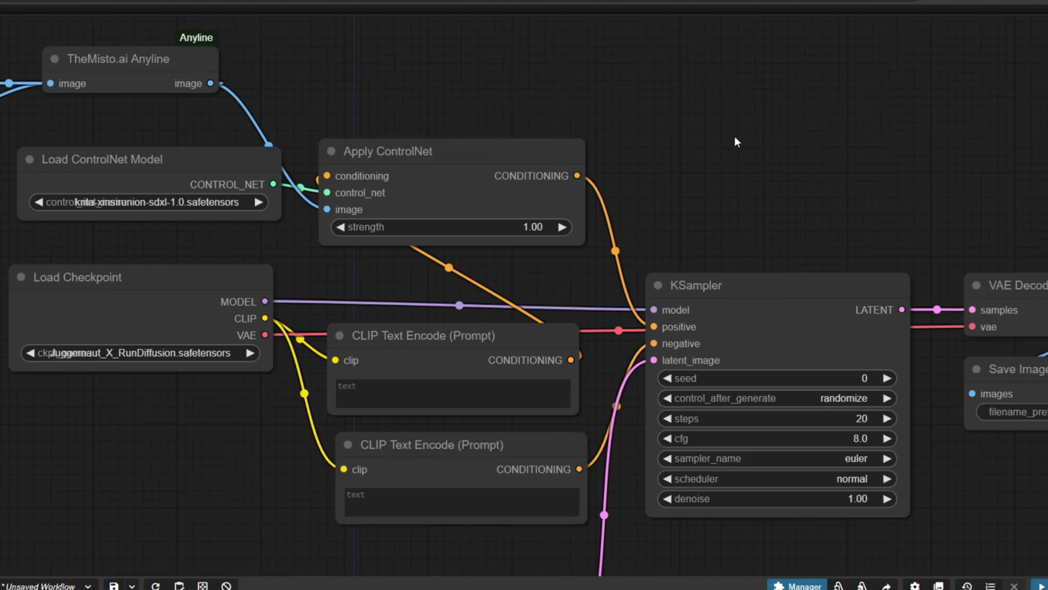
drag(735, 137, 803, 261)
double_click(649, 119)
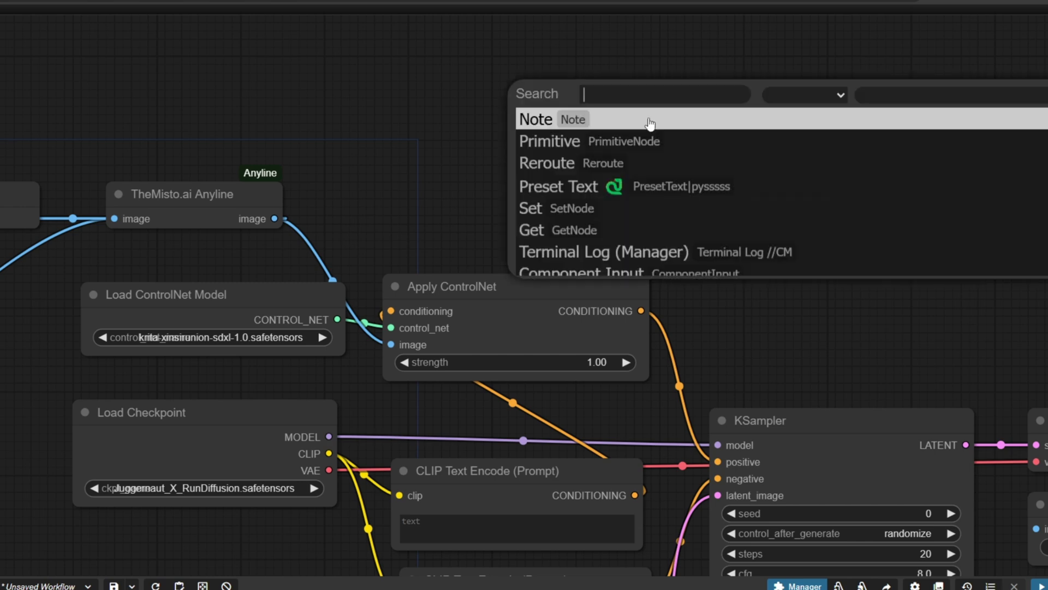
text(ipadapter)
scroll(697, 253, down, 4)
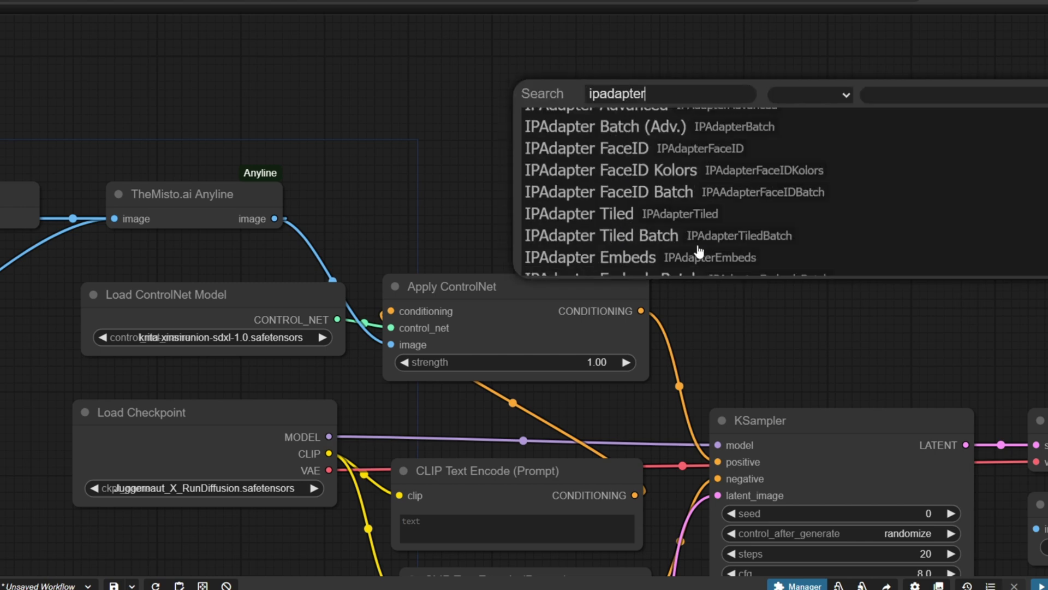
scroll(706, 241, up, 1)
click(709, 169)
drag(744, 152, 765, 149)
drag(787, 173, 785, 299)
scroll(786, 299, down, 2)
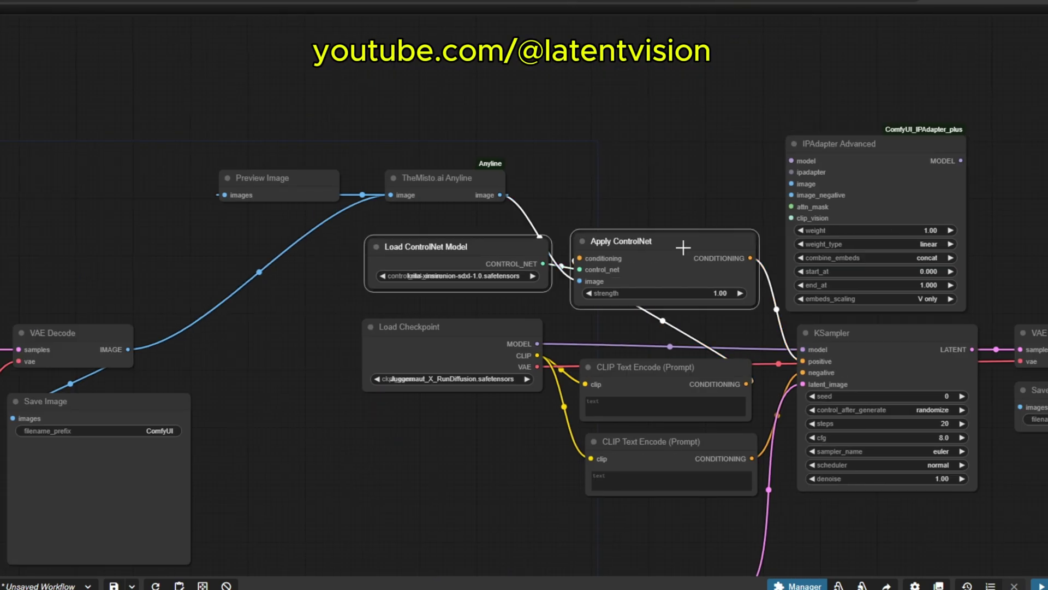
Rearrange the SDXL stage so IPAdapter Advanced sits beside Apply ControlNet, with both CLIP Text Encode nodes below Apply ControlNet
drag(683, 248, 563, 241)
drag(490, 325, 356, 332)
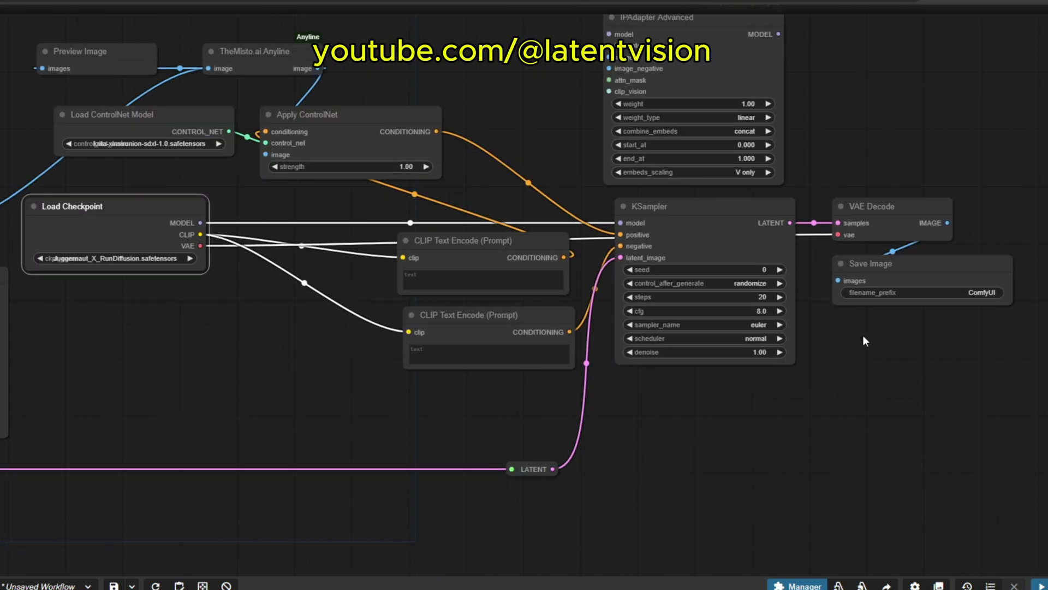
drag(867, 340, 565, 252)
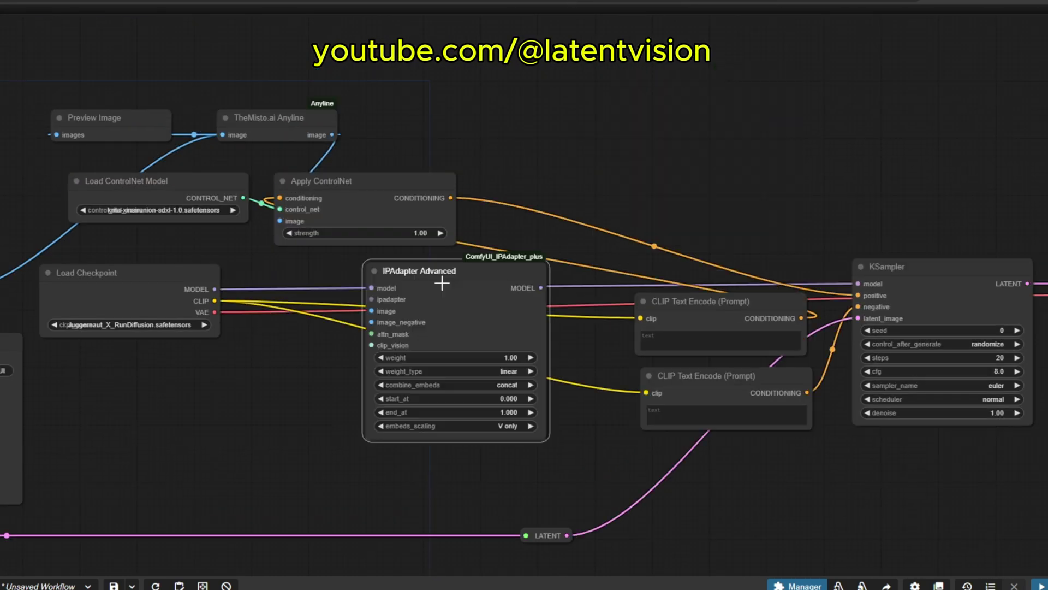
drag(433, 278, 346, 321)
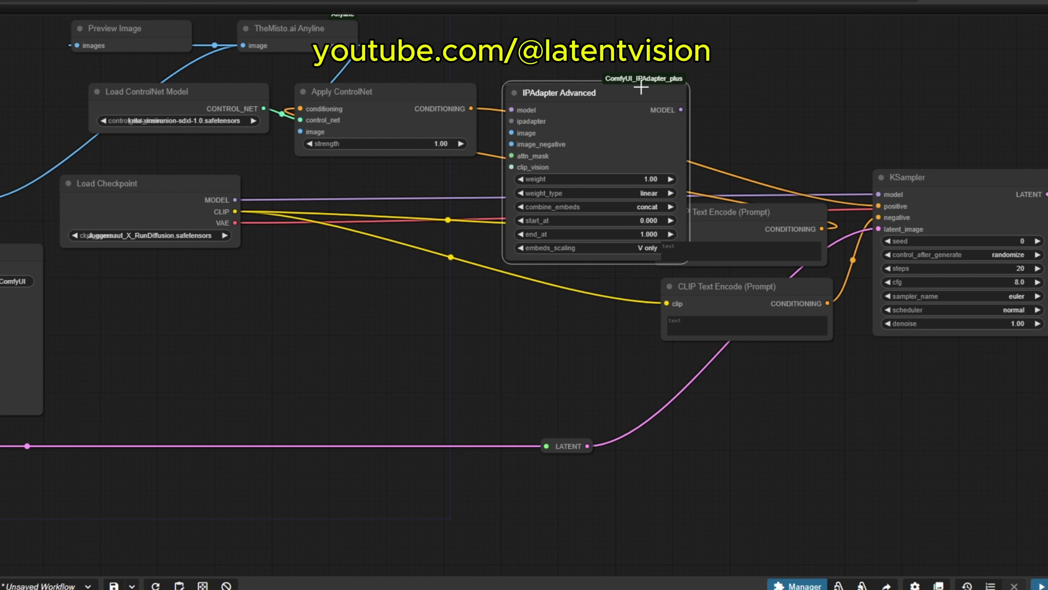
drag(768, 222, 411, 288)
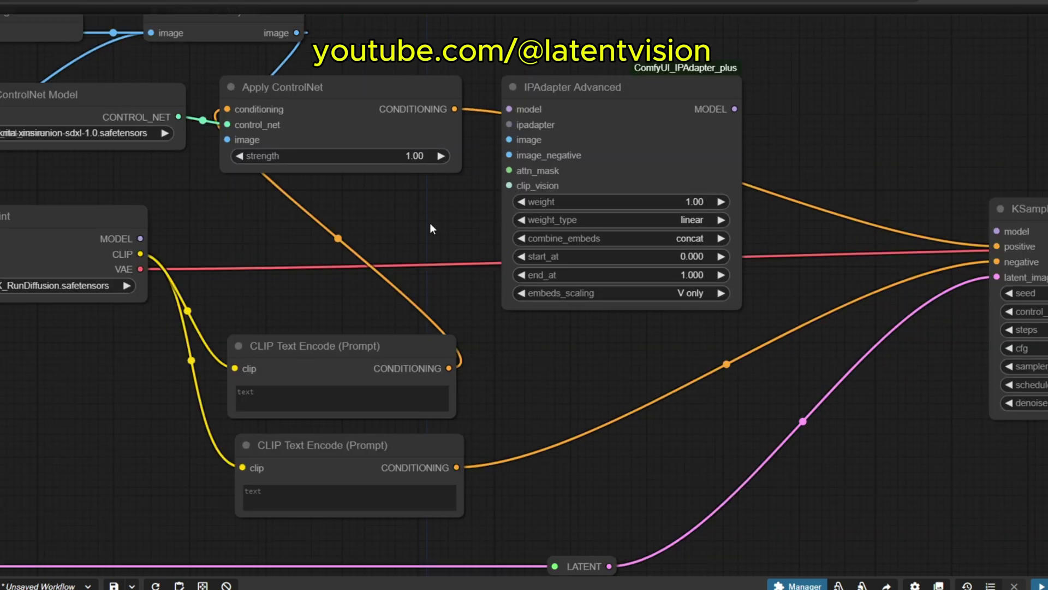
Add an IPAdapter Unified Loader node below Apply ControlNet and feed it the model output of Load Checkpoint
double_click(405, 215)
text(unifi)
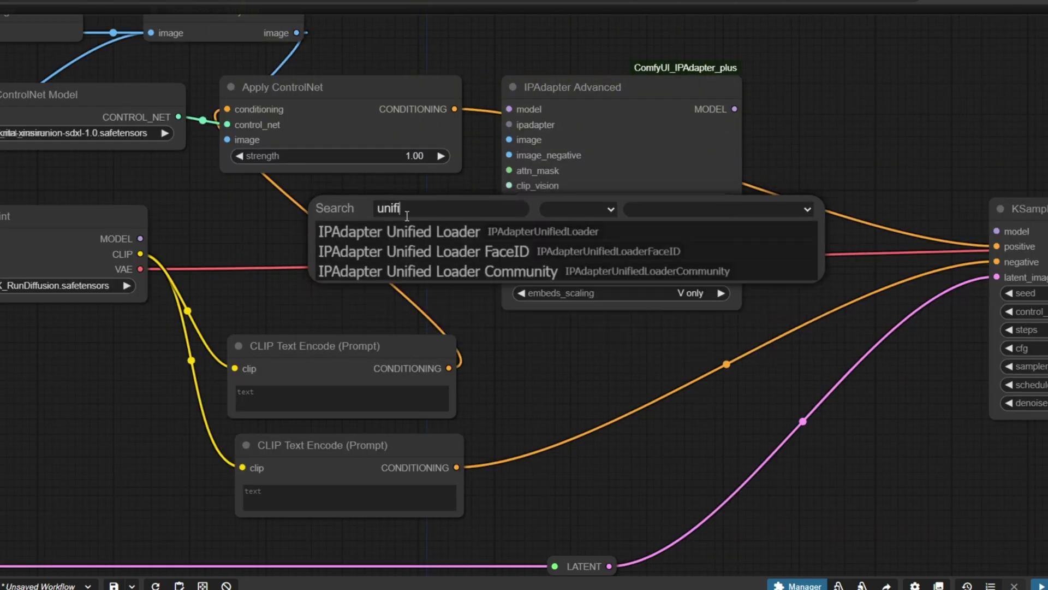
key(Return)
drag(534, 206, 384, 220)
drag(140, 239, 243, 239)
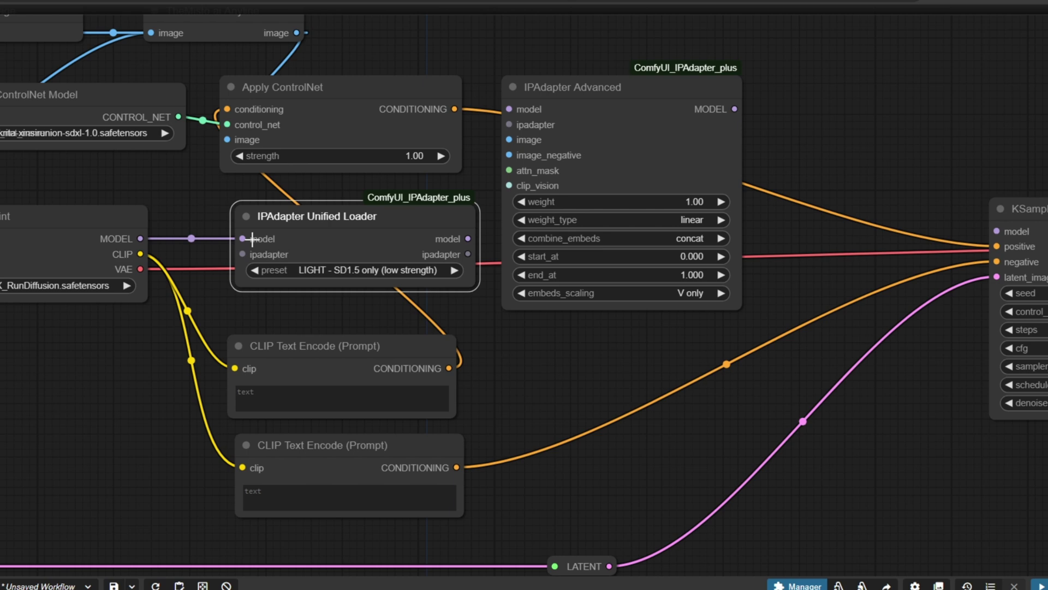
Connect the Unified Loader's model and ipadapter outputs to IPAdapter Advanced, then route IPAdapter Advanced's model output to the KSampler
drag(468, 239, 509, 109)
drag(468, 254, 616, 147)
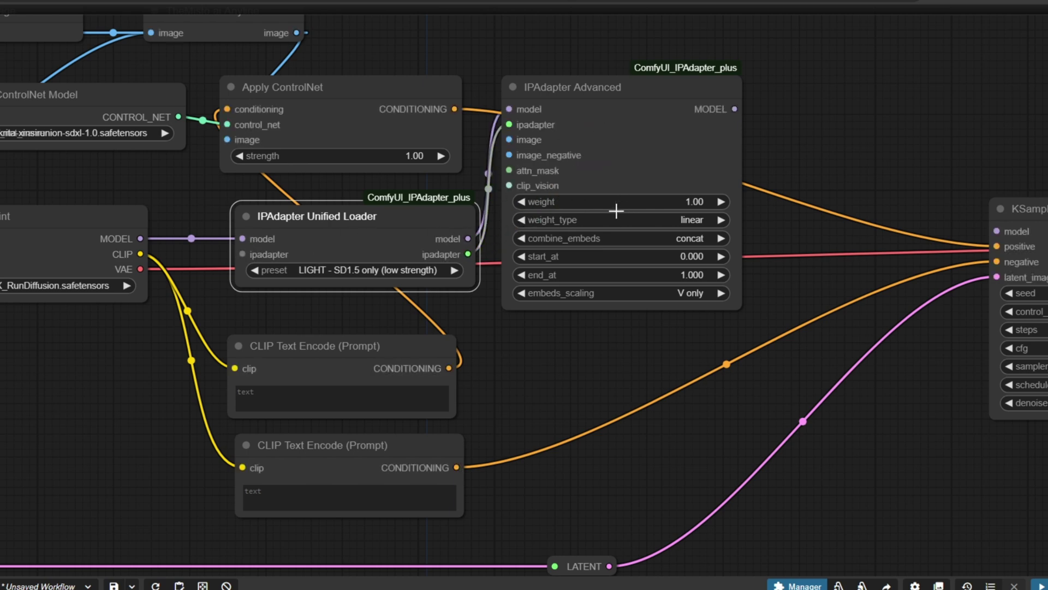
drag(450, 213, 441, 206)
drag(721, 173, 758, 173)
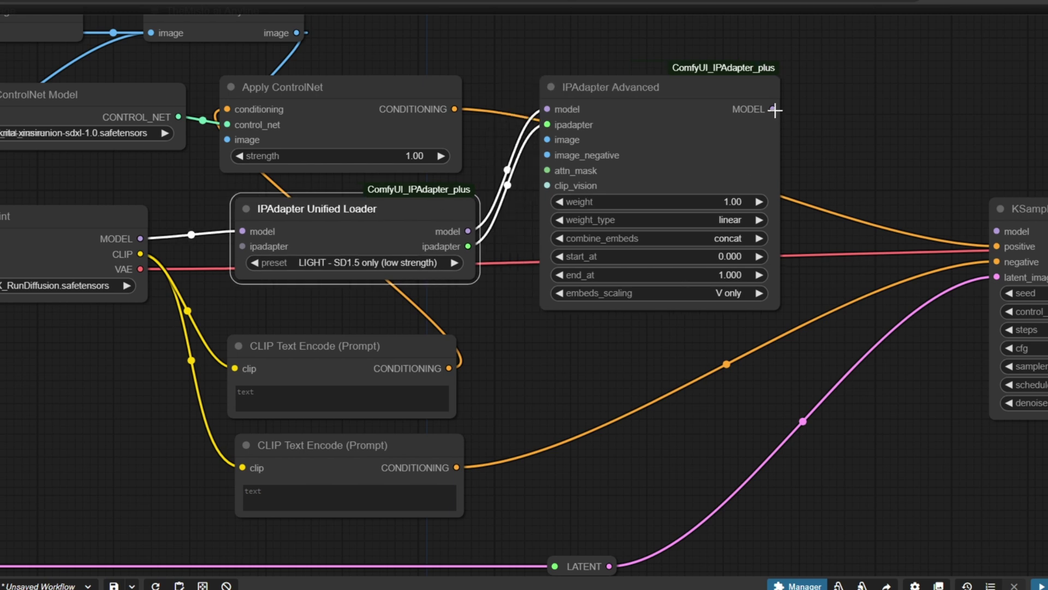
drag(773, 108, 997, 231)
Attach a Load Image node to IPAdapter Advanced's image input, place it above the node, and shift the Anyline node clear of it
scroll(532, 336, down, 4)
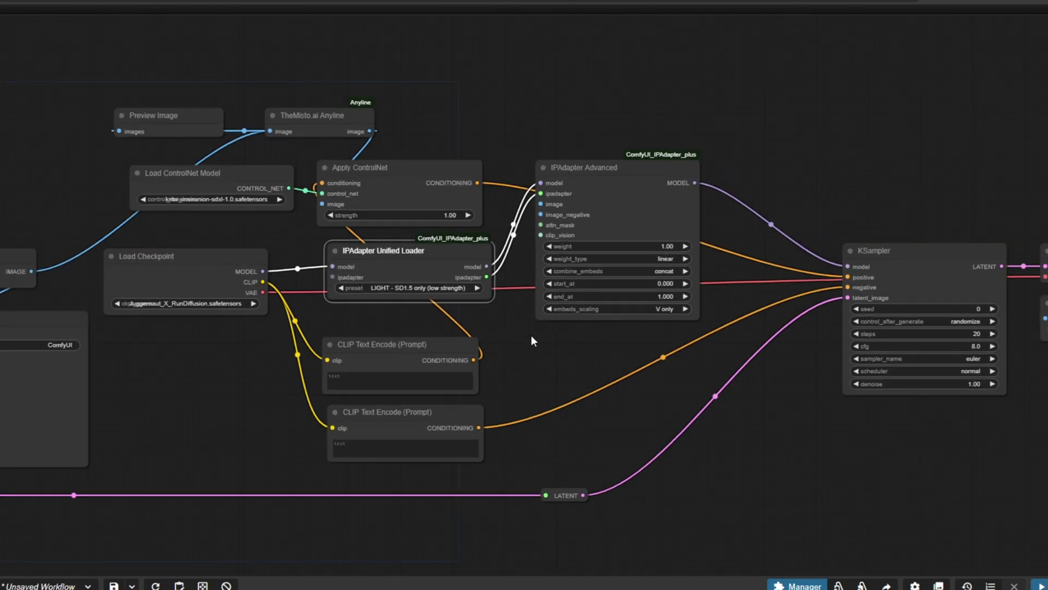
drag(548, 201, 527, 143)
click(538, 203)
click(540, 170)
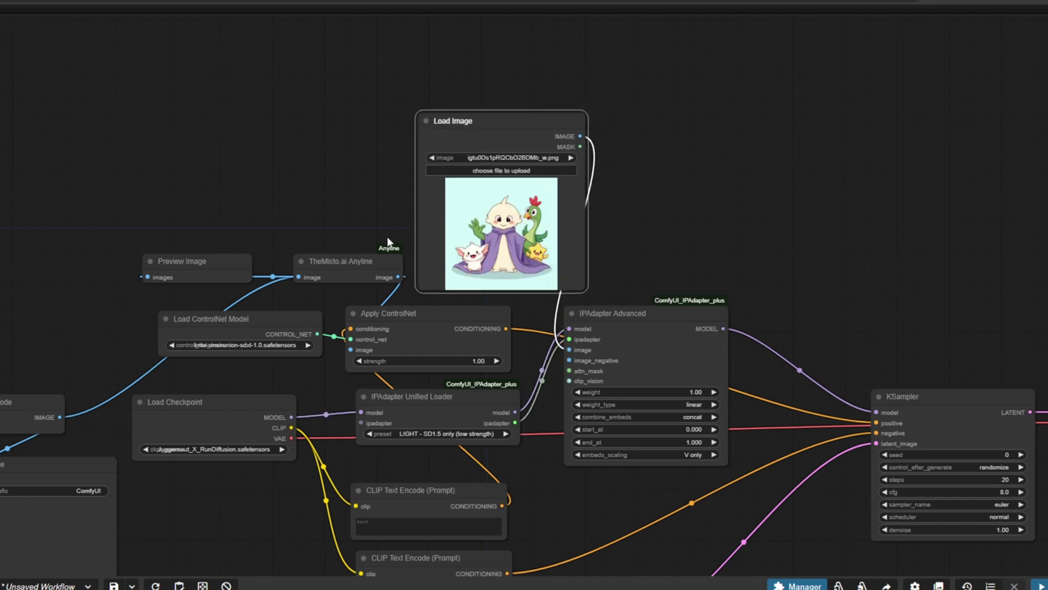
drag(350, 261, 332, 261)
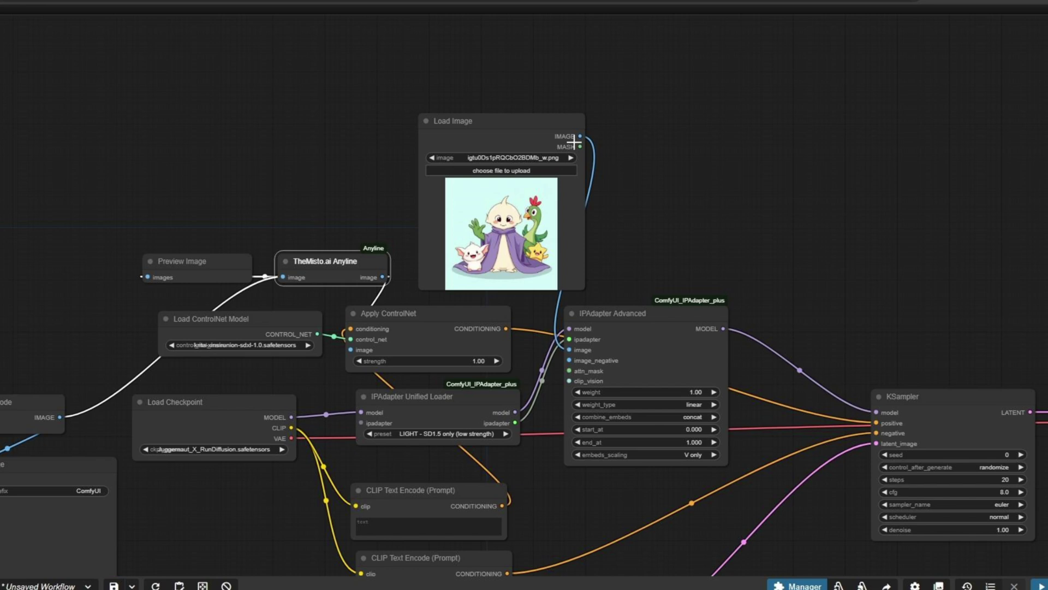
Switch the SDXL Load Checkpoint node to SDXL\albedobaseXL_v21.safetensors
drag(563, 137, 549, 132)
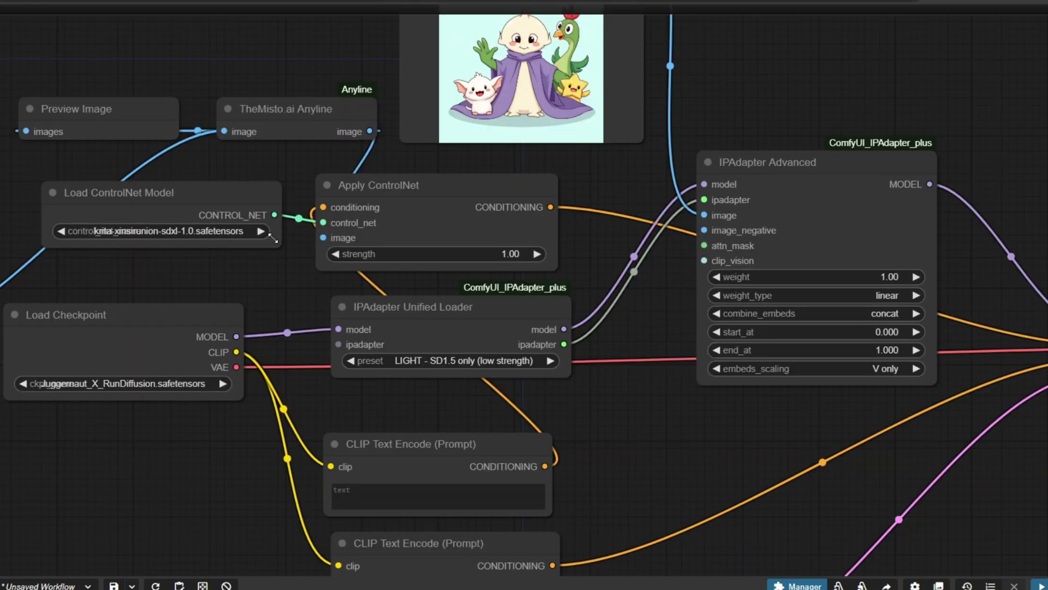
click(175, 384)
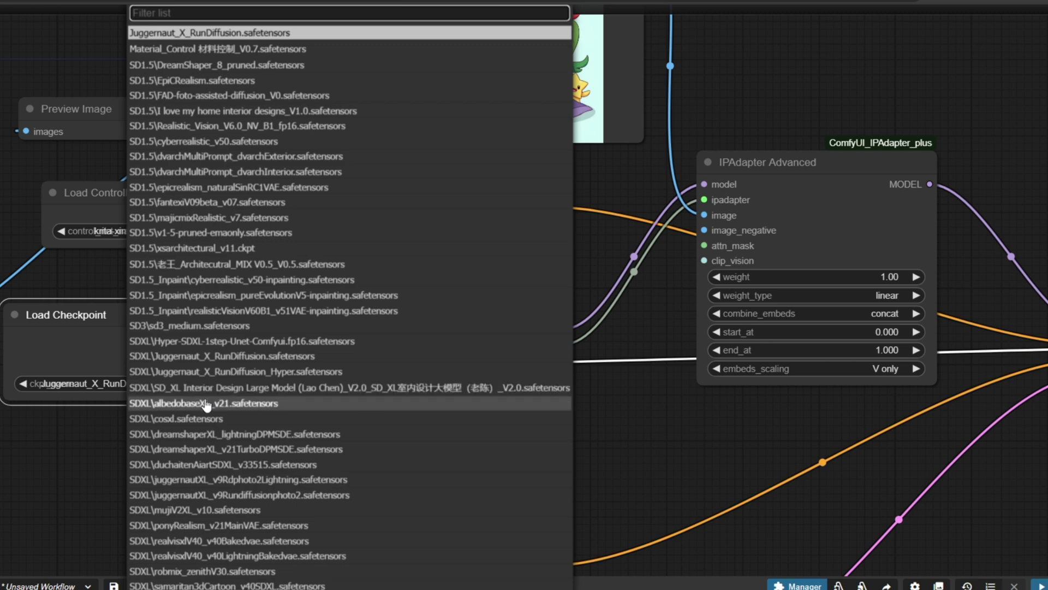
click(181, 403)
Set the strength of Apply ControlNet to 0.4
click(512, 253)
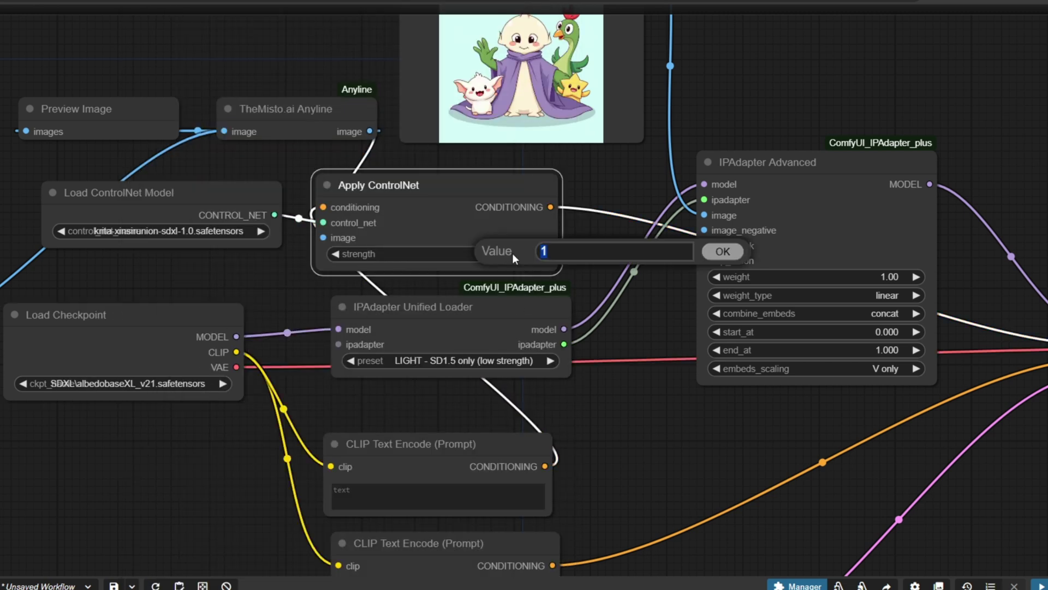
text(0.4)
key(Return)
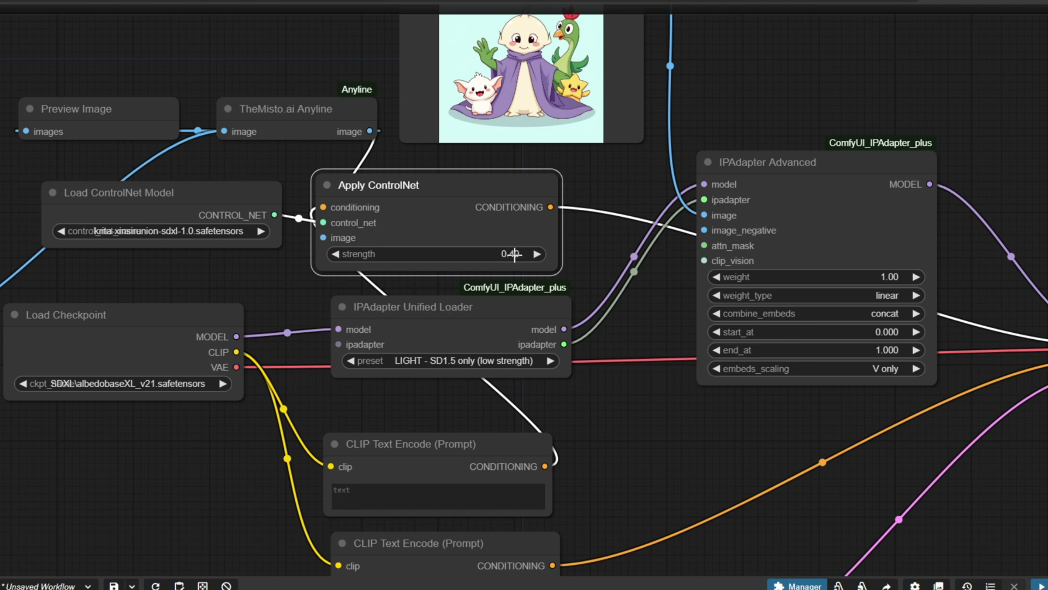
Set the IPAdapter Unified Loader preset to PLUS (high strength)
scroll(515, 255, down, 4)
scroll(497, 316, up, 5)
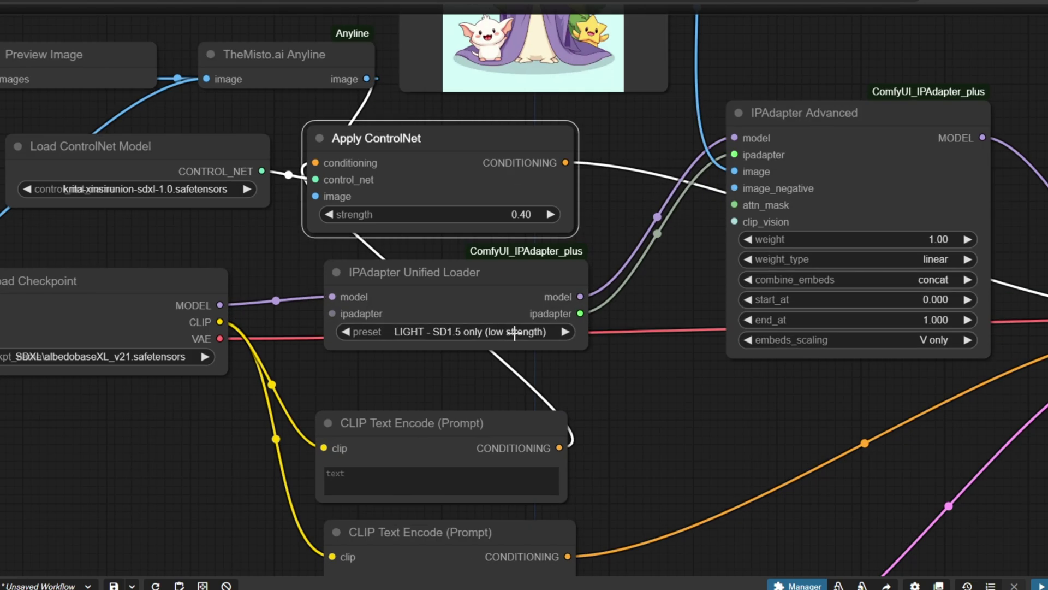
scroll(514, 333, up, 2)
click(514, 333)
click(606, 377)
Set IPAdapter Advanced's weight type to style transfer precise and its weight to 0.8
scroll(652, 303, down, 2)
drag(652, 303, 487, 275)
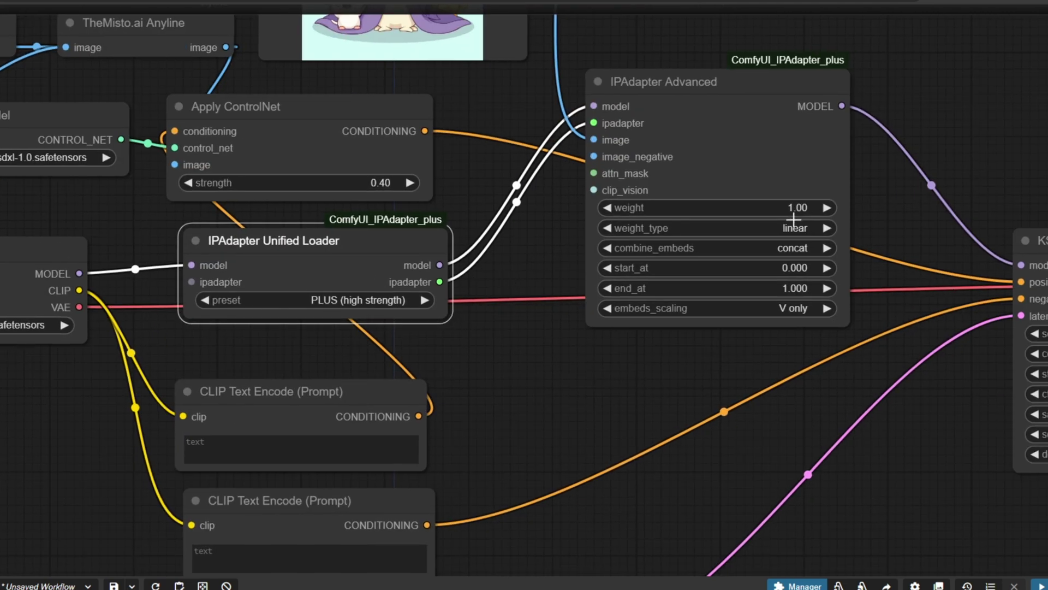
click(793, 220)
click(858, 435)
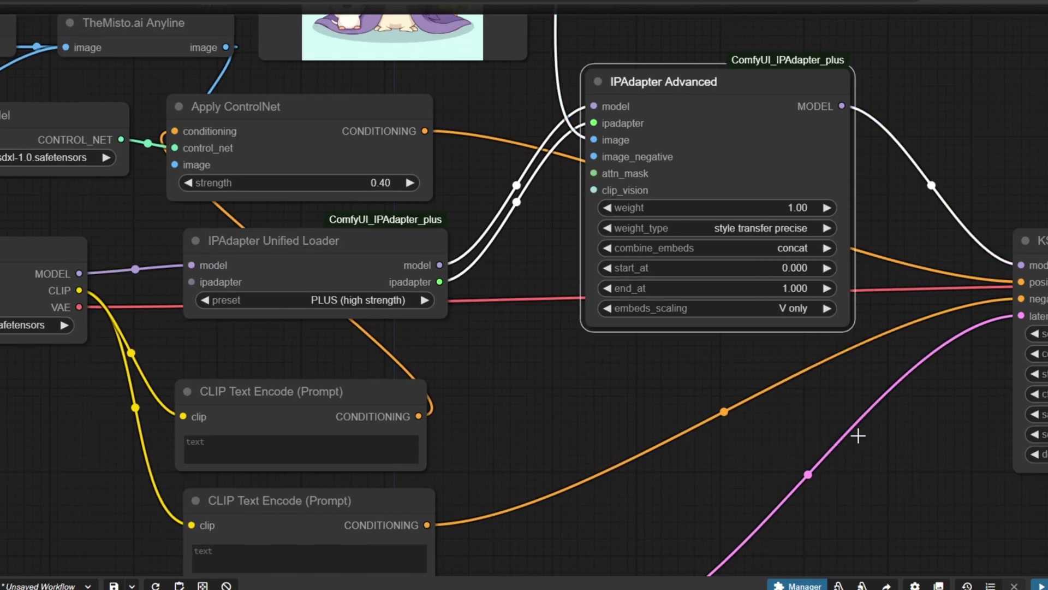
click(797, 207)
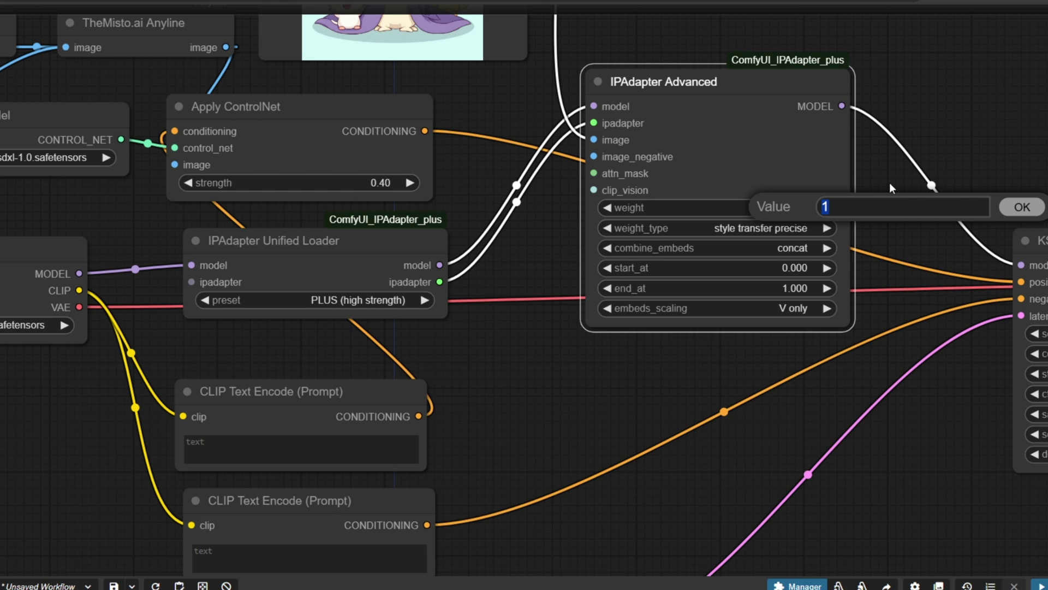
text(0.8)
key(Return)
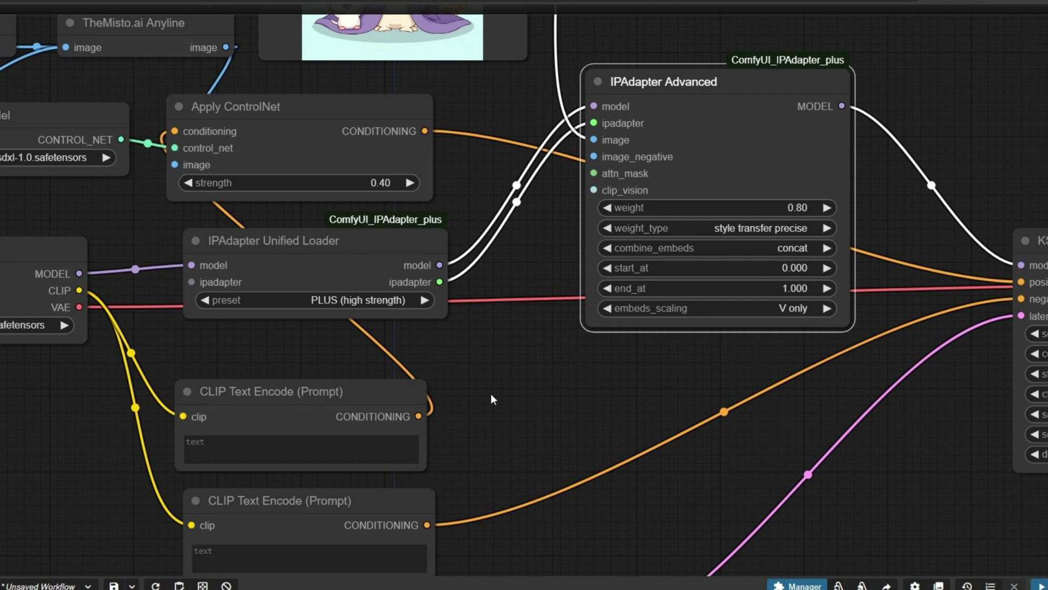
Copy the full Flux prompt into the upper SDXL CLIP Text Encode node, enlarging that node and moving the other prompt node down
scroll(680, 314, down, 3)
scroll(210, 203, down, 5)
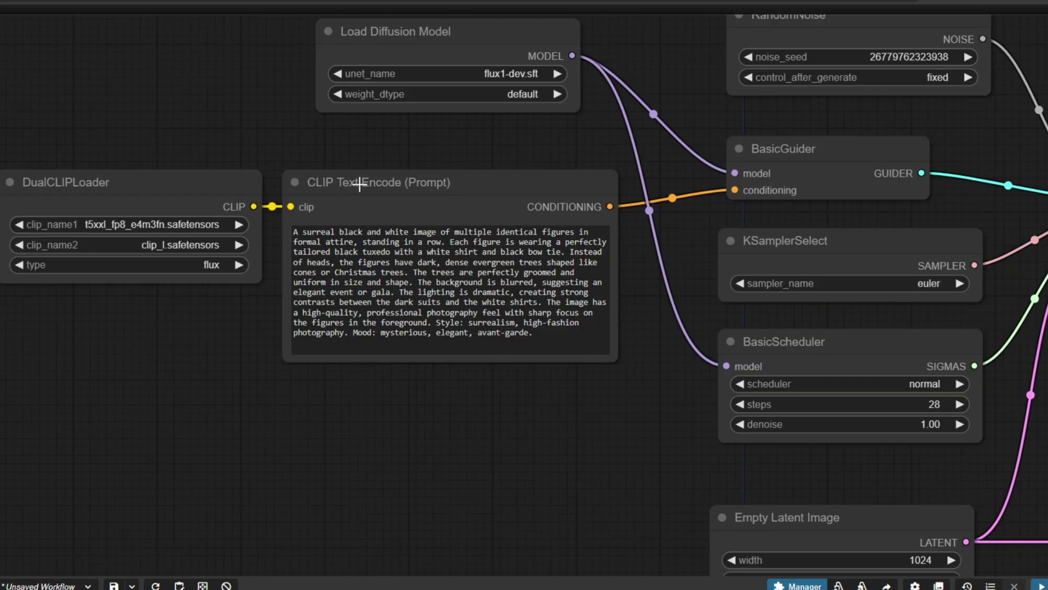
scroll(350, 208, up, 3)
key(ctrl+a)
key(ctrl+c)
scroll(288, 244, down, 5)
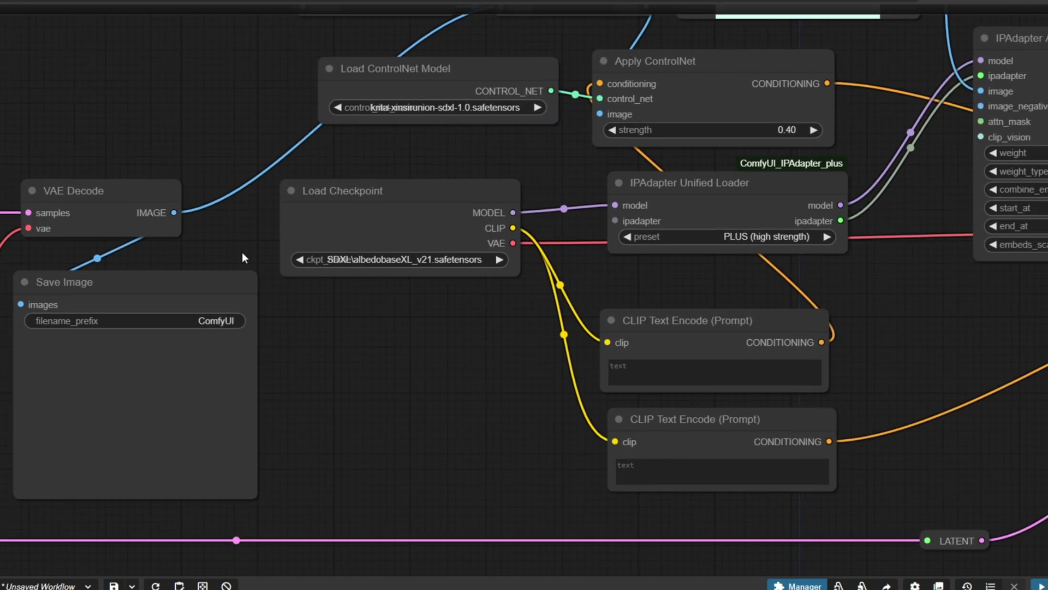
scroll(242, 252, down, 3)
scroll(623, 358, up, 6)
drag(594, 254, 594, 202)
drag(729, 303, 840, 355)
click(646, 279)
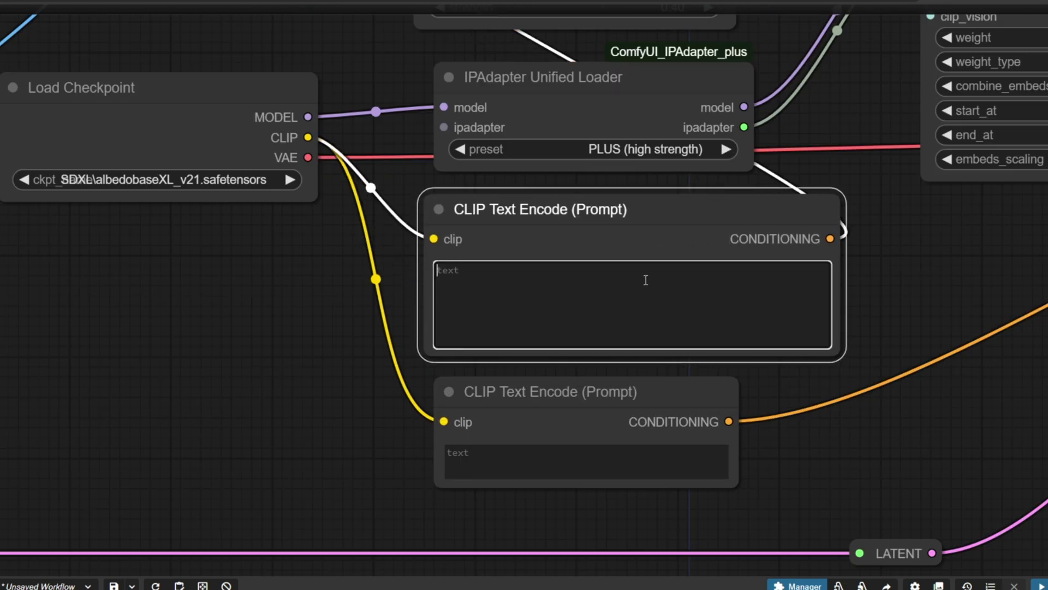
key(ctrl+v)
drag(685, 391, 687, 437)
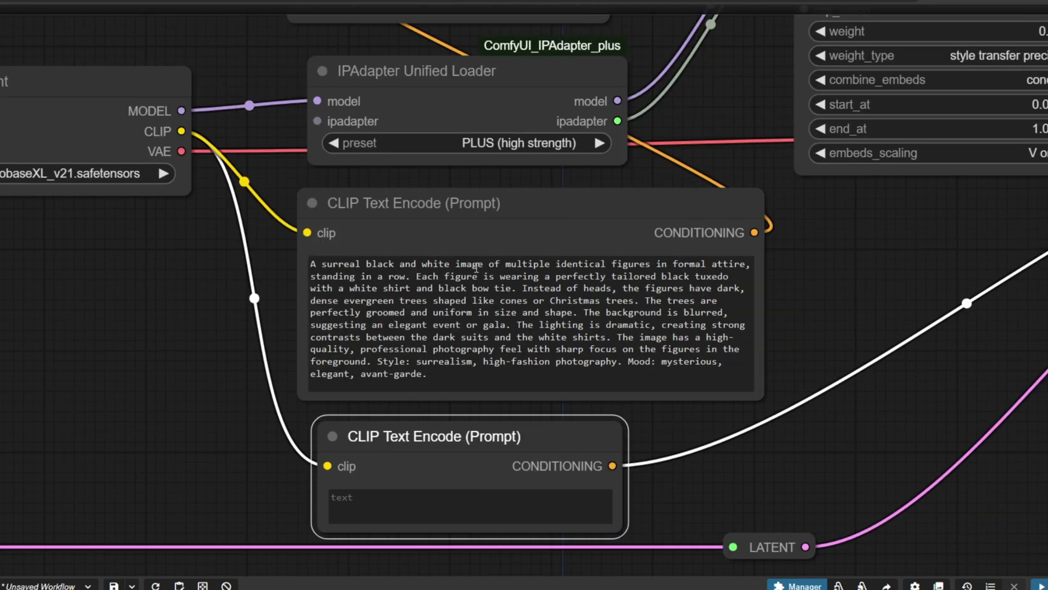
Delete the words "black and white" from the opening sentence of the SDXL positive prompt
click(476, 268)
drag(322, 264, 456, 264)
key(BackSpace)
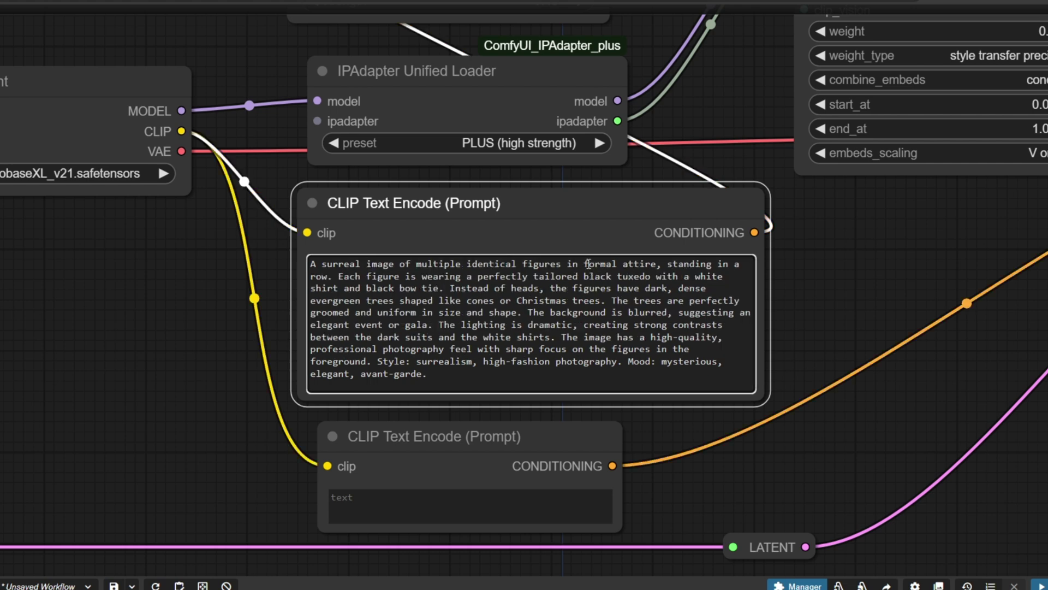
Remove the colour words describing the tuxedo, shirt and bow tie from the SDXL positive prompt
scroll(686, 277, up, 3)
click(631, 290)
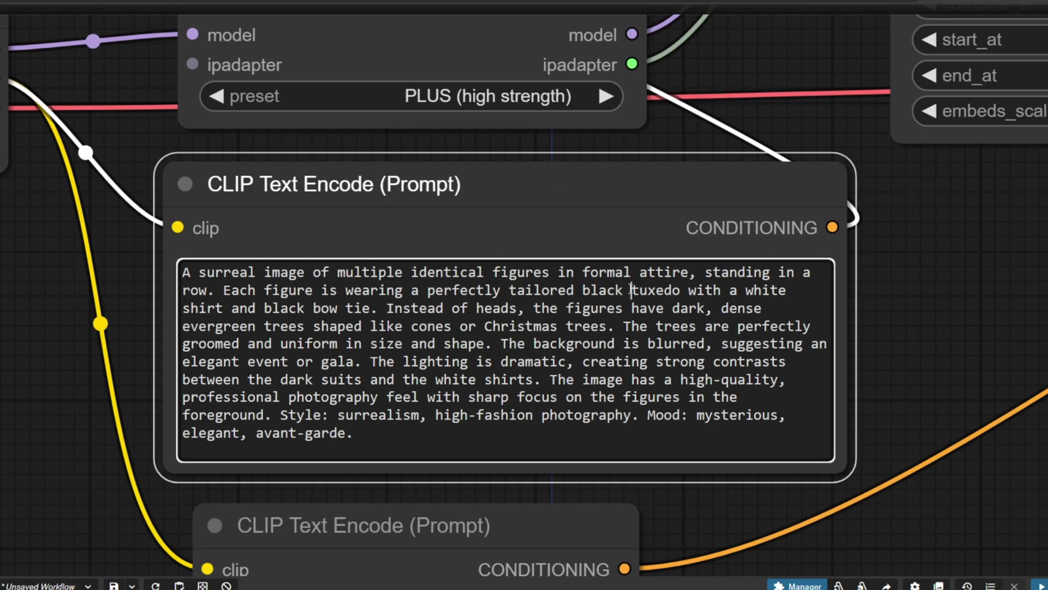
key(BackSpace)
key(BackSpace)
key(BackSpace)
key(BackSpace)
key(BackSpace)
key(BackSpace)
click(694, 290)
key(Delete)
key(Delete)
key(Delete)
key(Delete)
key(Delete)
key(Delete)
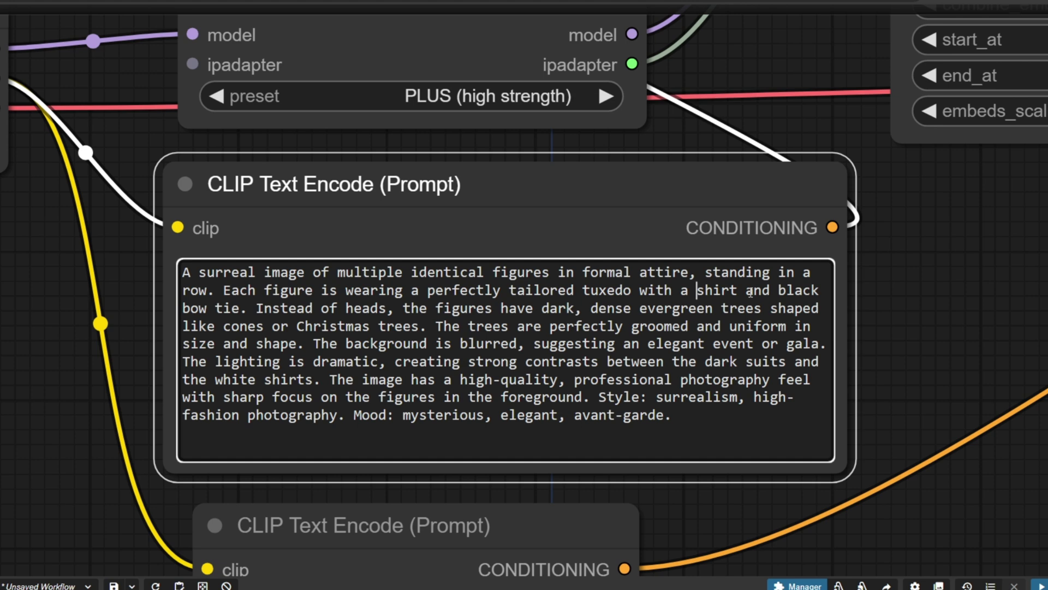
double_click(782, 290)
key(BackSpace)
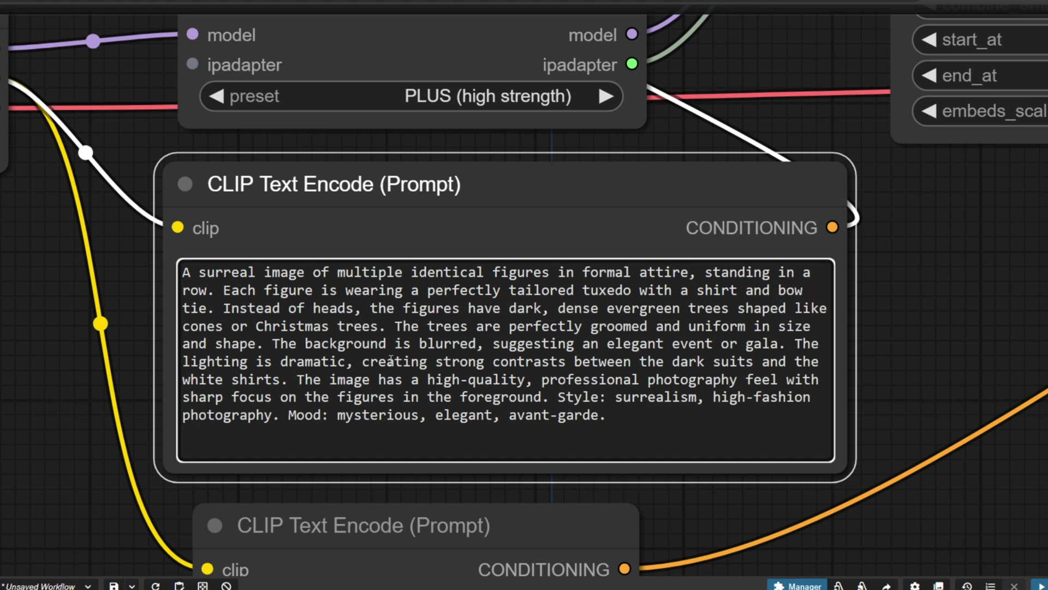
Delete the sentences about the blurred background, dramatic lighting and professional photography feel from the SDXL positive prompt
shift+click(544, 397)
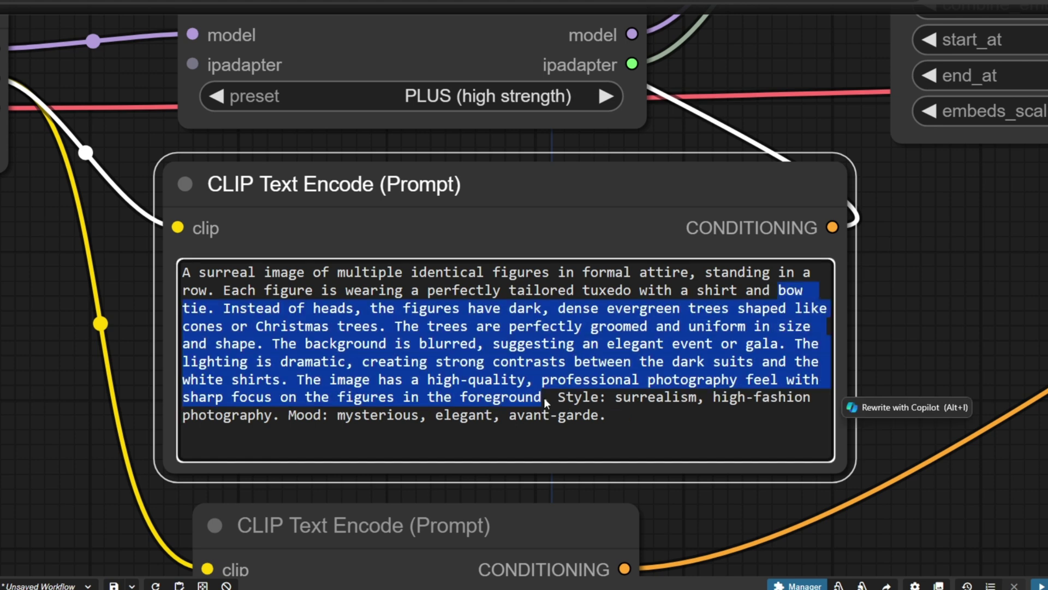
click(472, 315)
click(264, 343)
shift+click(542, 398)
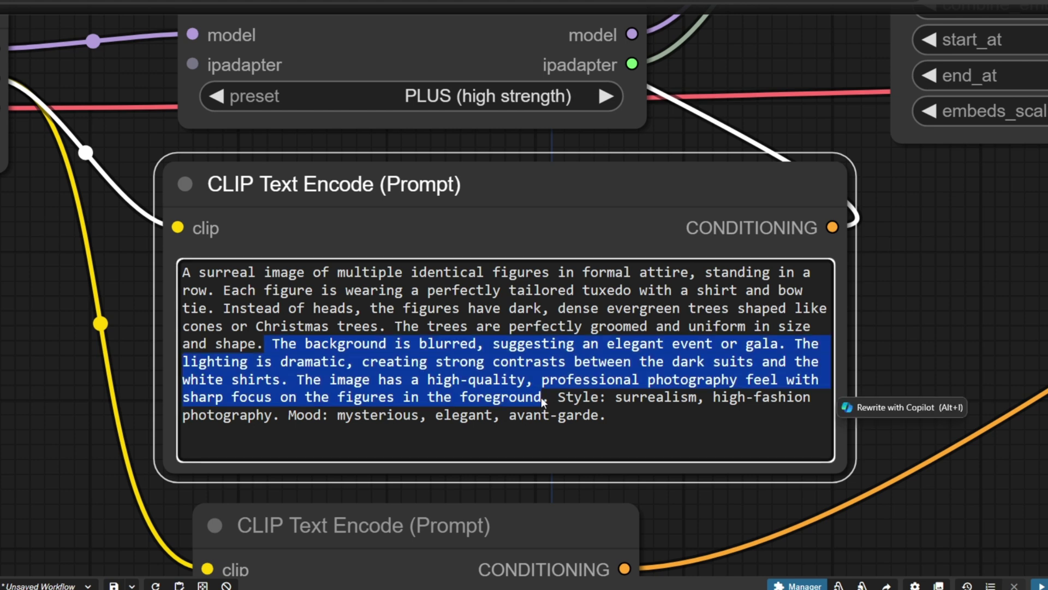
key(BackSpace)
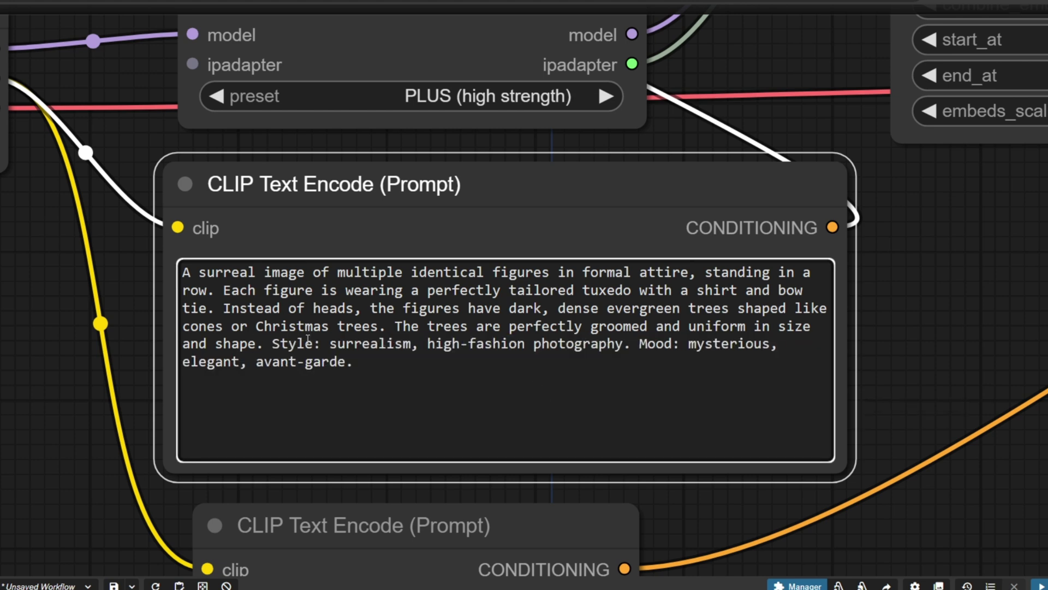
Replace "high-fashion photography" with "illustration" in the Style sentence of the SDXL positive prompt
click(329, 345)
click(428, 346)
text(illustration,)
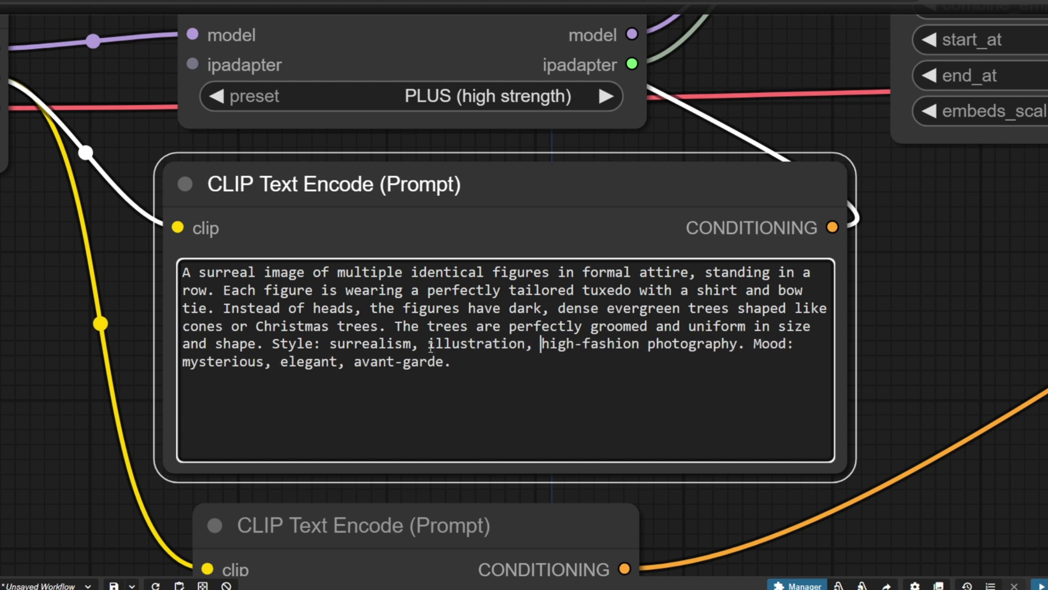
drag(525, 345, 743, 345)
key(BackSpace)
click(906, 350)
Widen the lower, empty CLIP Text Encode node to nearly the width of the positive prompt node
scroll(906, 351, down, 3)
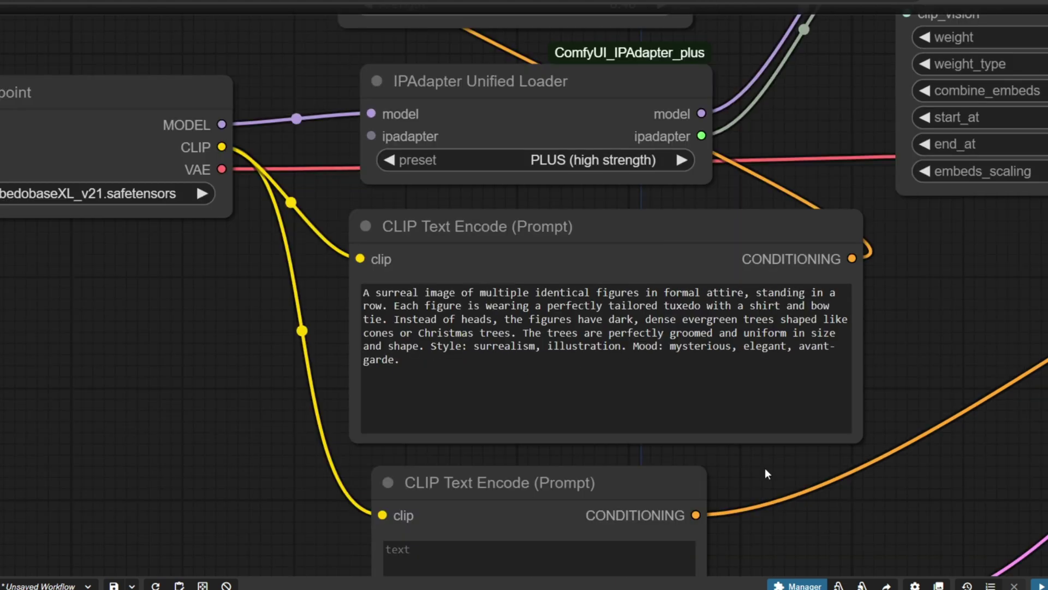
drag(764, 471, 639, 304)
drag(573, 412, 725, 422)
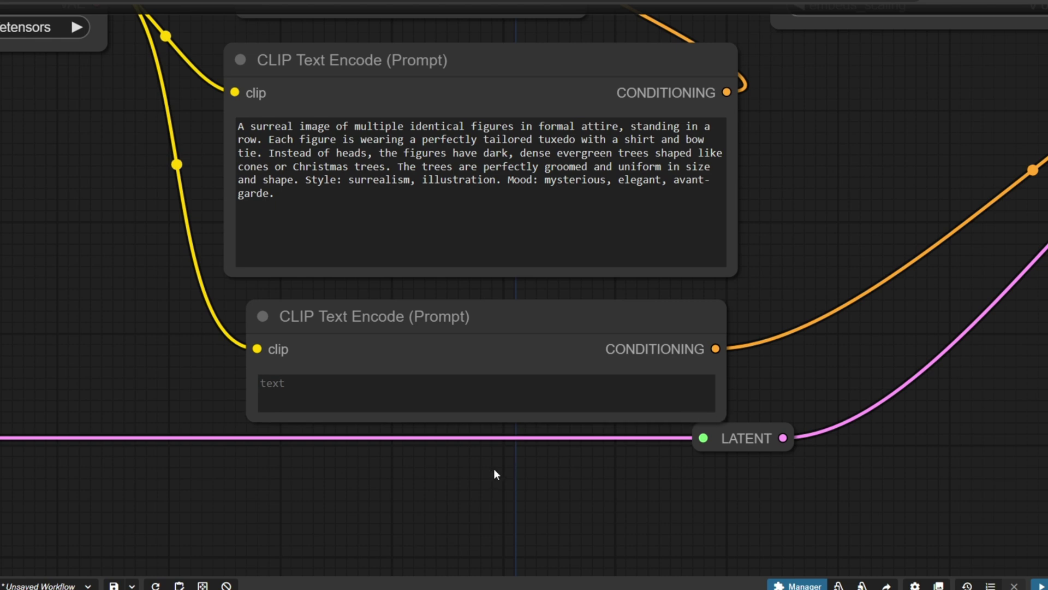
Add a Preset Text node below the negative prompt node and connect its text output to a new Show Text node
scroll(784, 274, down, 2)
double_click(498, 433)
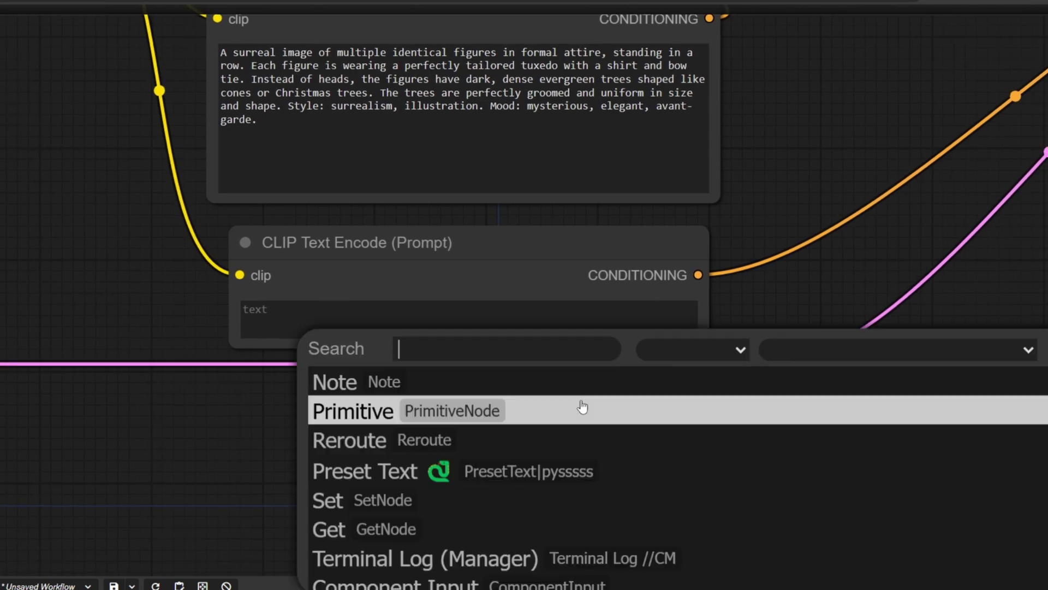
click(436, 473)
drag(655, 382, 434, 442)
drag(587, 476, 673, 423)
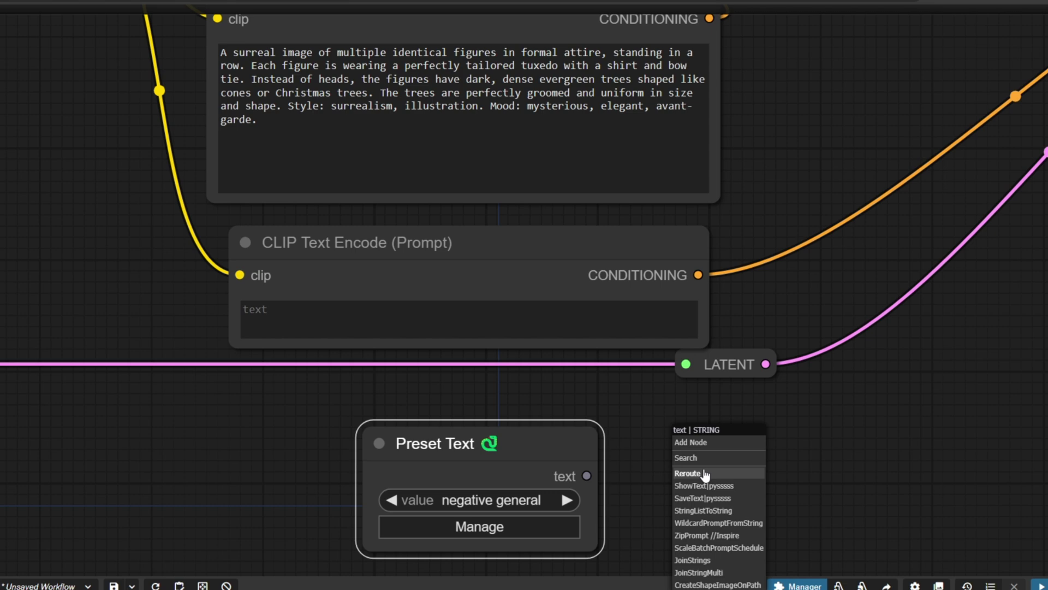
click(692, 470)
Output the "negative general" preset in the Show Text node and copy all of the resulting text
right_click(794, 456)
click(819, 334)
click(815, 529)
key(ctrl+a)
key(ctrl+c)
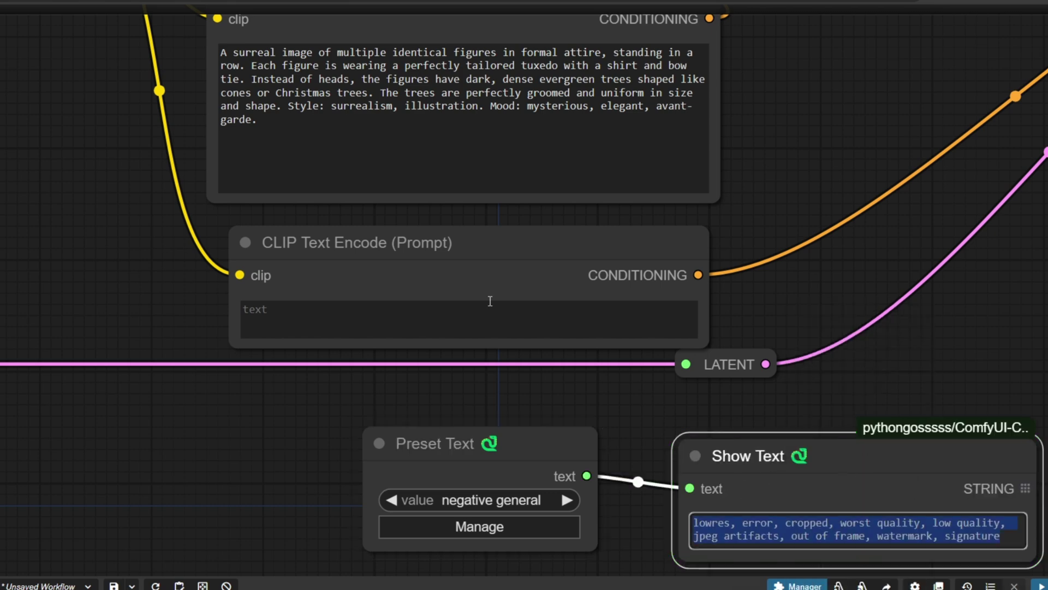
Paste the copied negative text into the lower CLIP Text Encode node and delete the Preset Text and Show Text nodes
click(490, 301)
key(ctrl+v)
click(345, 408)
drag(345, 409, 704, 469)
key(Delete)
scroll(663, 451, down, 5)
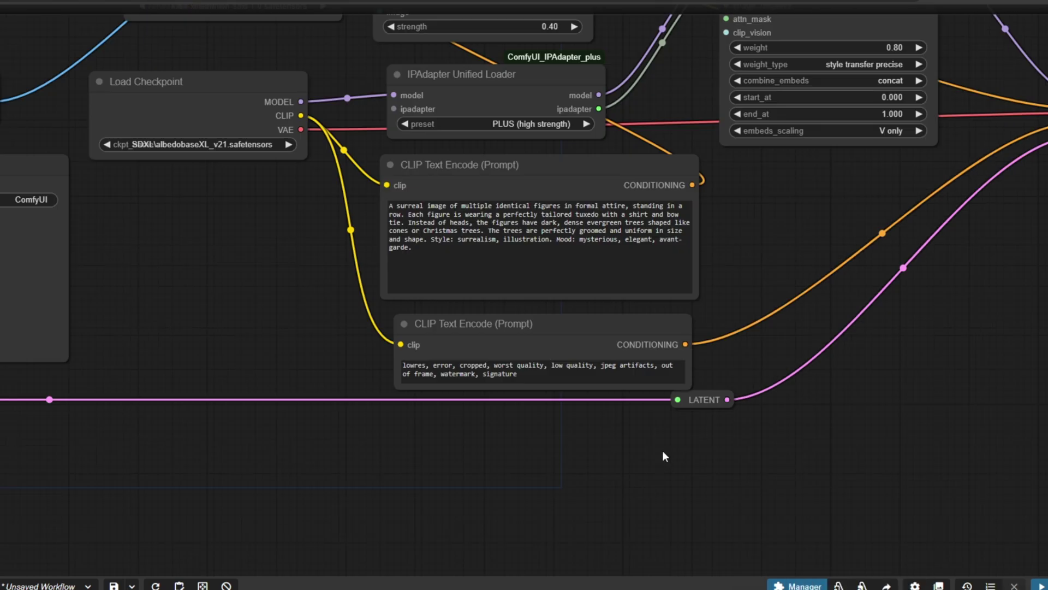
Set the SDXL stage's KSampler to cfg 5.0 and 25 steps
drag(773, 237, 667, 384)
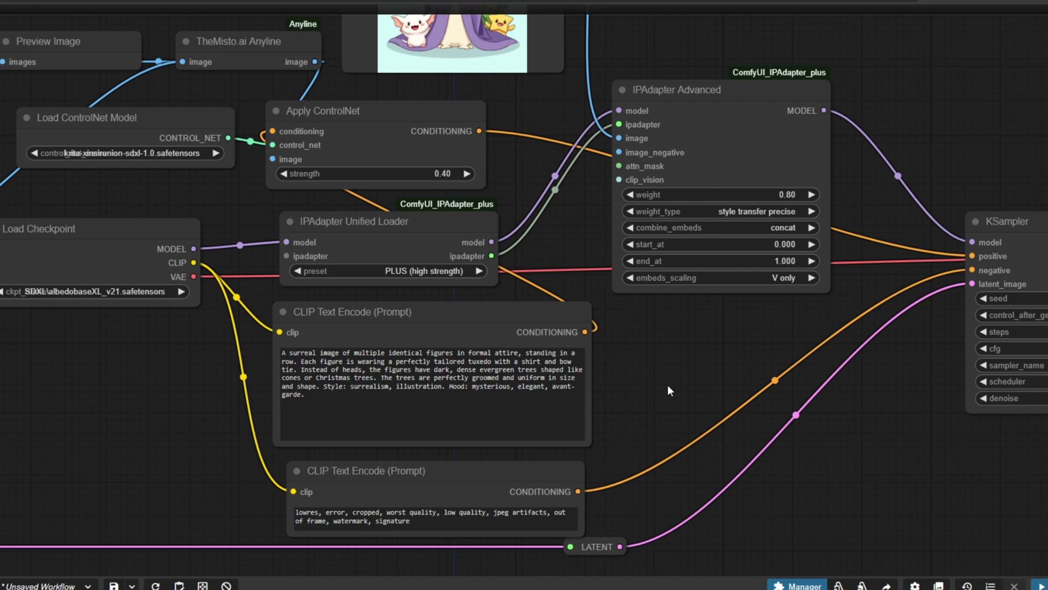
scroll(667, 384, down, 3)
drag(937, 407, 424, 365)
scroll(451, 282, up, 5)
click(538, 332)
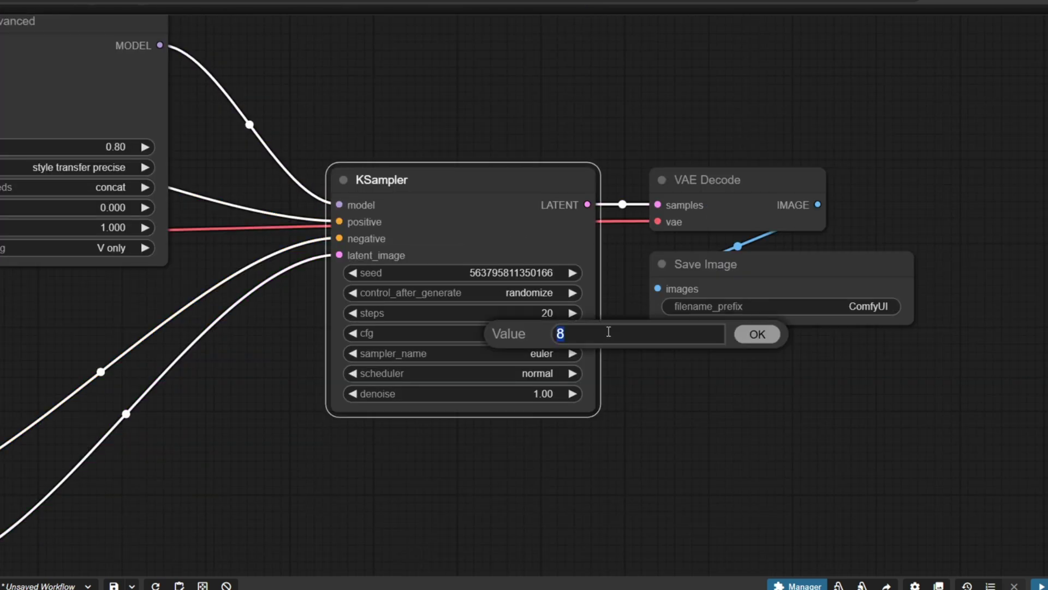
text(5)
click(735, 332)
click(497, 313)
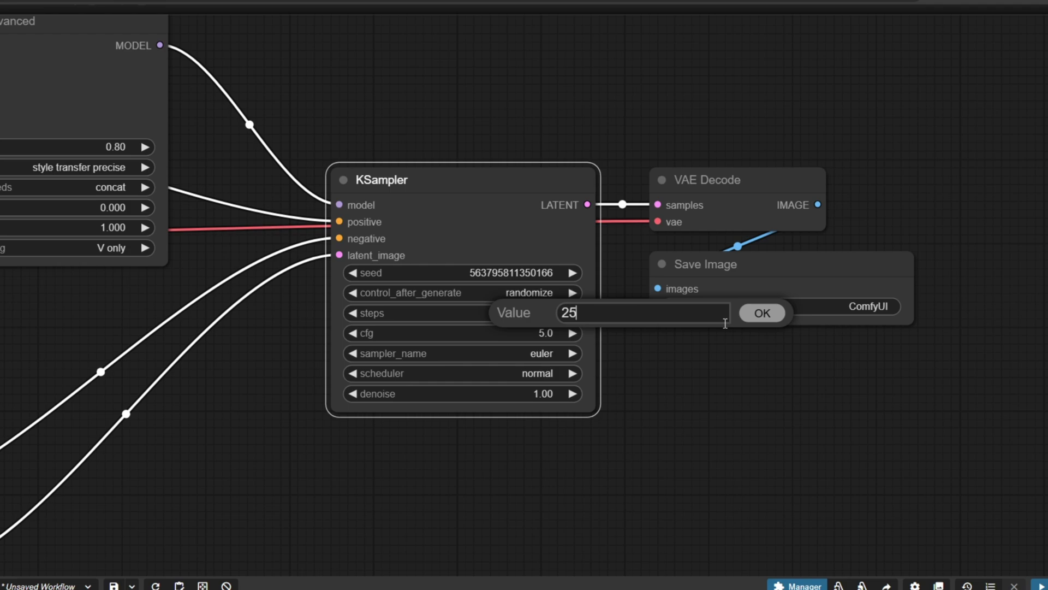
text(25)
click(734, 314)
Set the filename prefix of the SDXL stage's Save Image node to ComfyUI/FluxTest2
click(840, 307)
click(981, 310)
text(/FluxTest2)
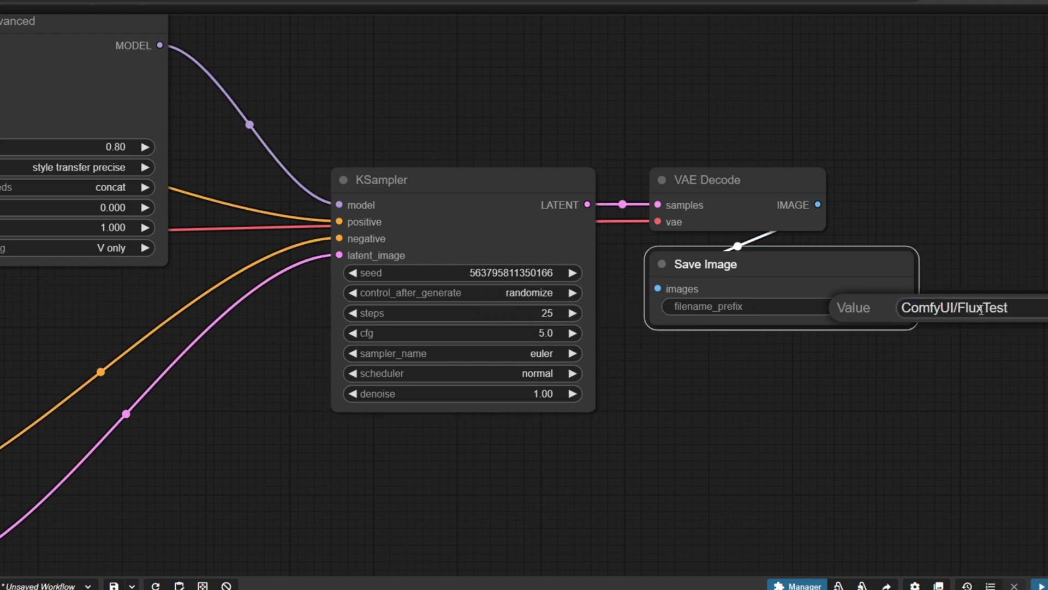
key(Return)
Set the filename prefix of the Flux stage's Save Image node to ComfyUI/FluxTest2
scroll(491, 333, down, 3)
drag(359, 196, 850, 244)
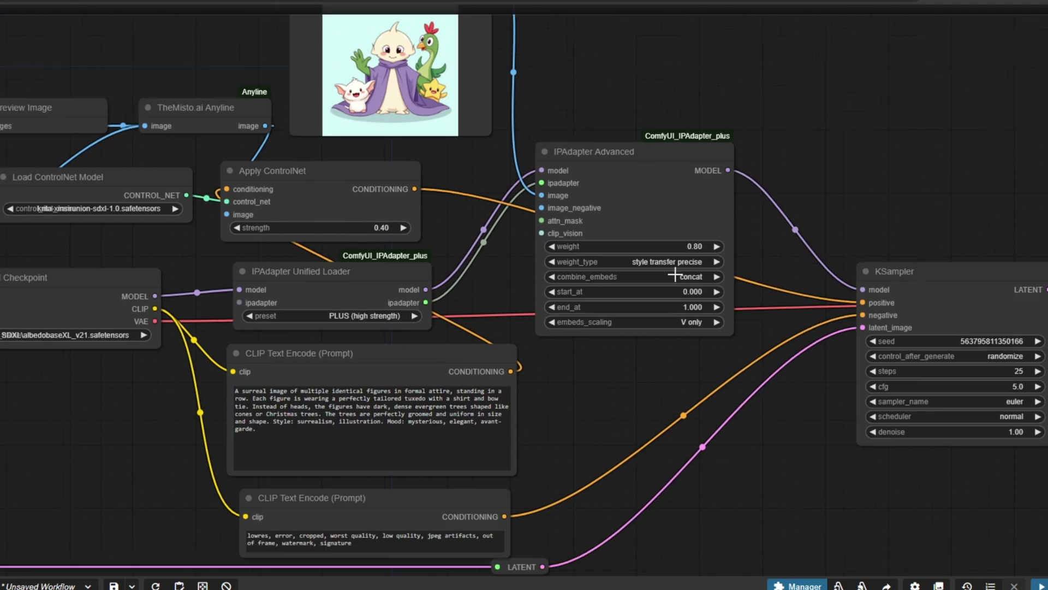
scroll(676, 273, down, 3)
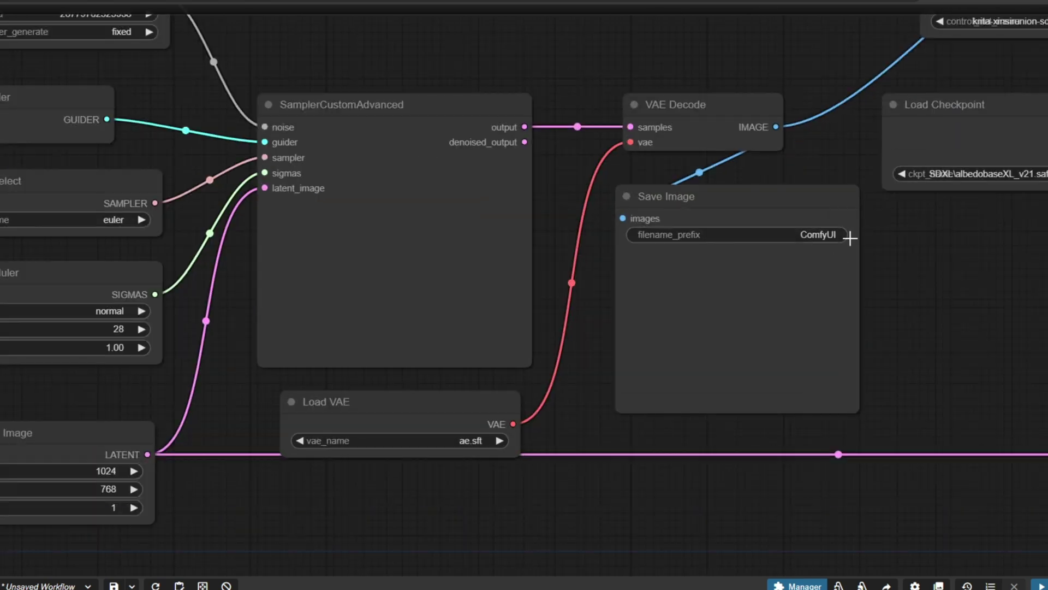
scroll(850, 234, up, 3)
click(849, 235)
click(920, 231)
text(/FluxTest2)
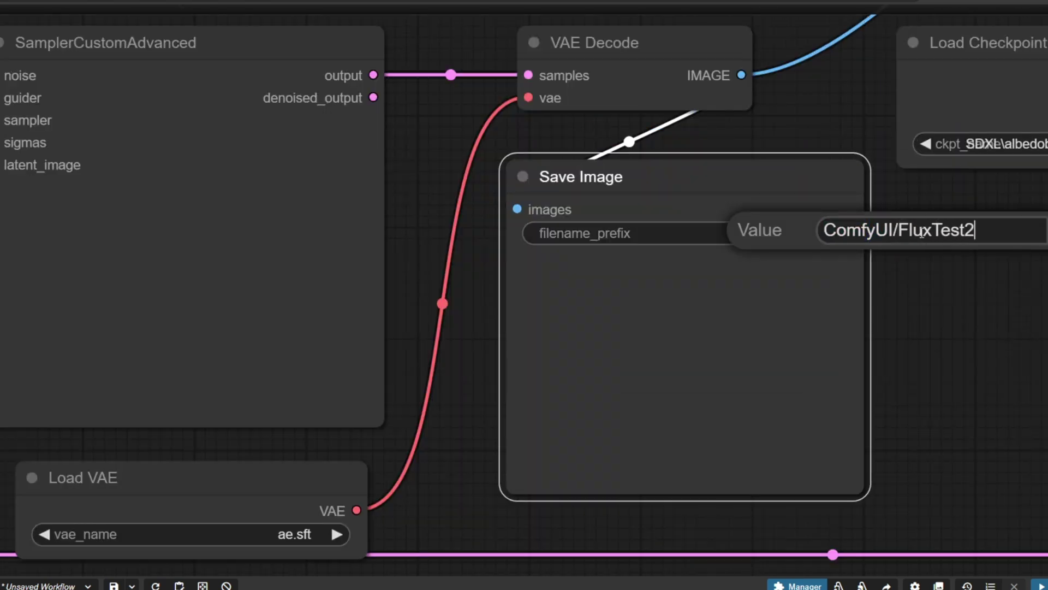
key(Return)
Add a Set node beside the SDXL stage's VAE Decode node
scroll(889, 336, down, 3)
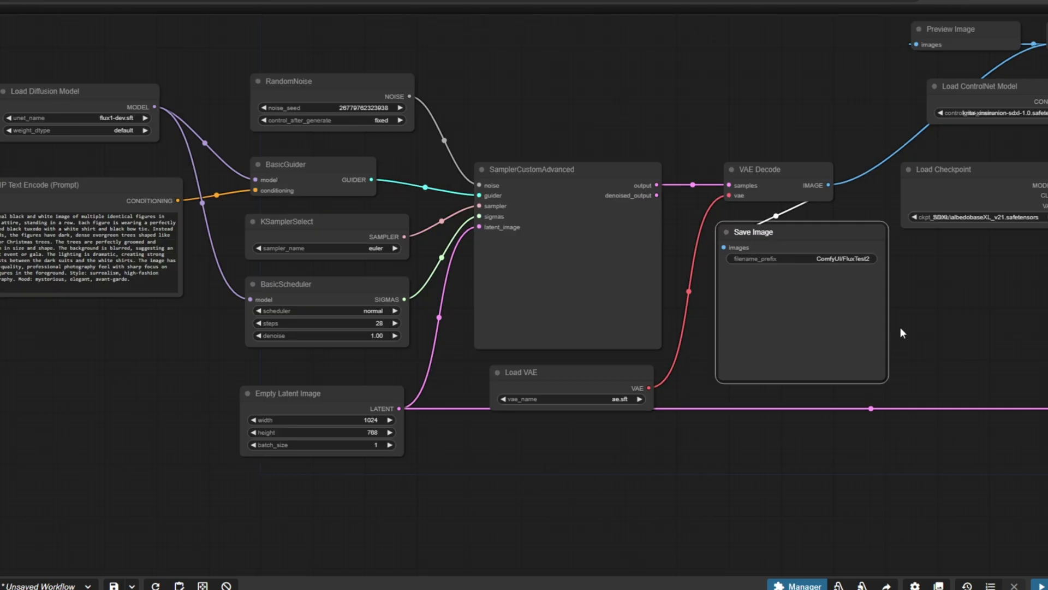
scroll(900, 332, down, 1)
drag(928, 340, 195, 457)
drag(1037, 327, 685, 114)
scroll(681, 85, up, 7)
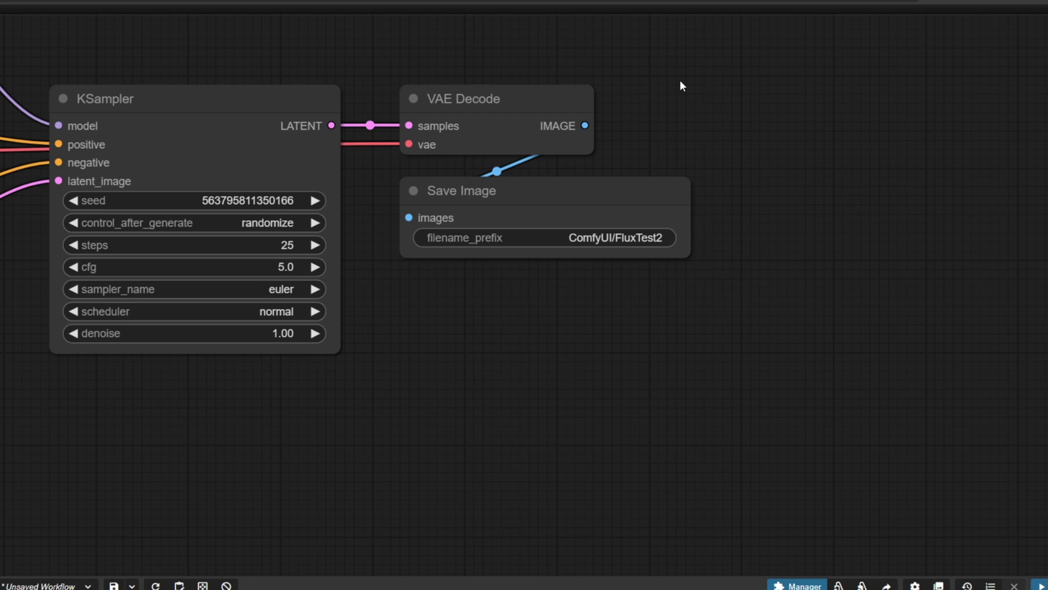
scroll(681, 85, up, 3)
right_click(458, 98)
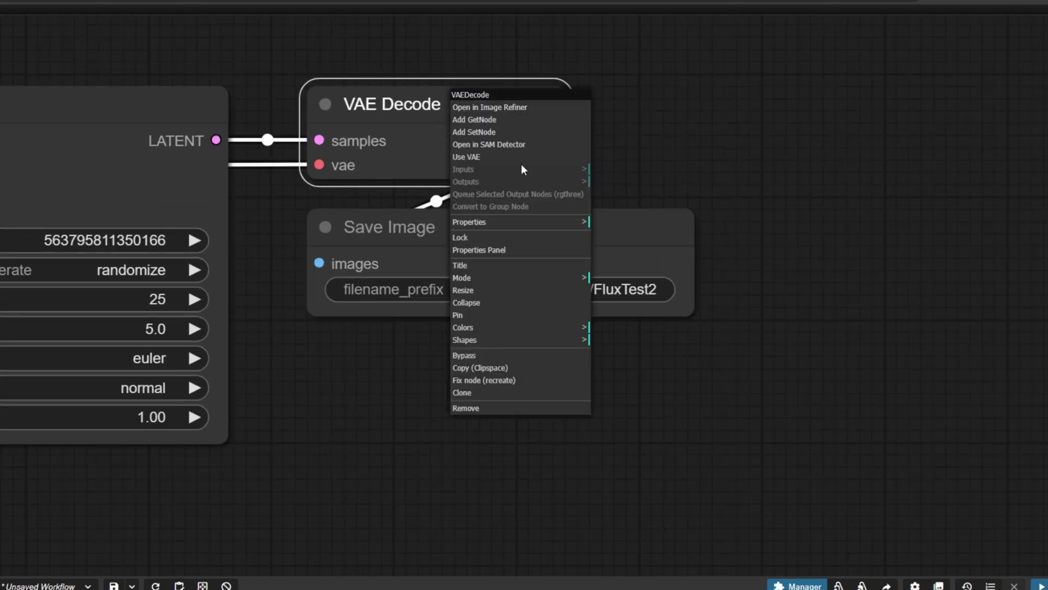
click(522, 132)
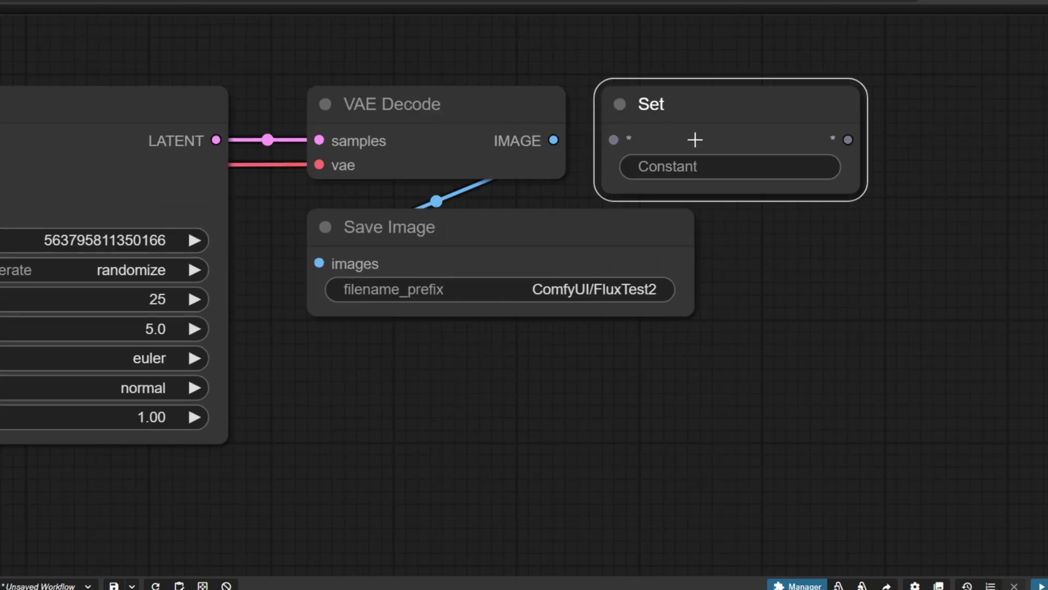
Name the new Set node's constant output2
click(715, 164)
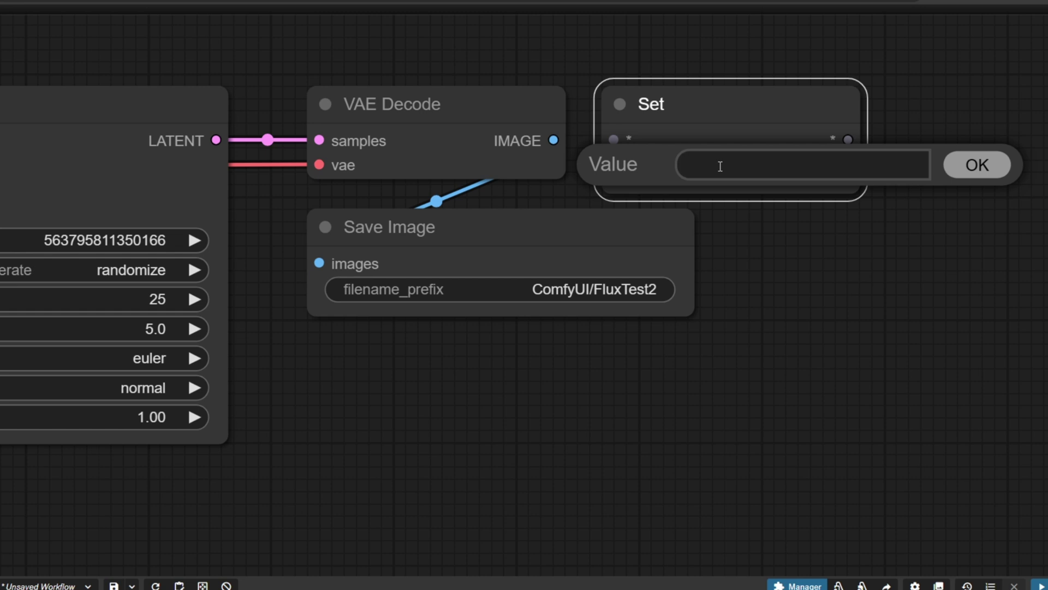
text(out1)
key(BackSpace)
key(BackSpace)
text(put2)
click(978, 175)
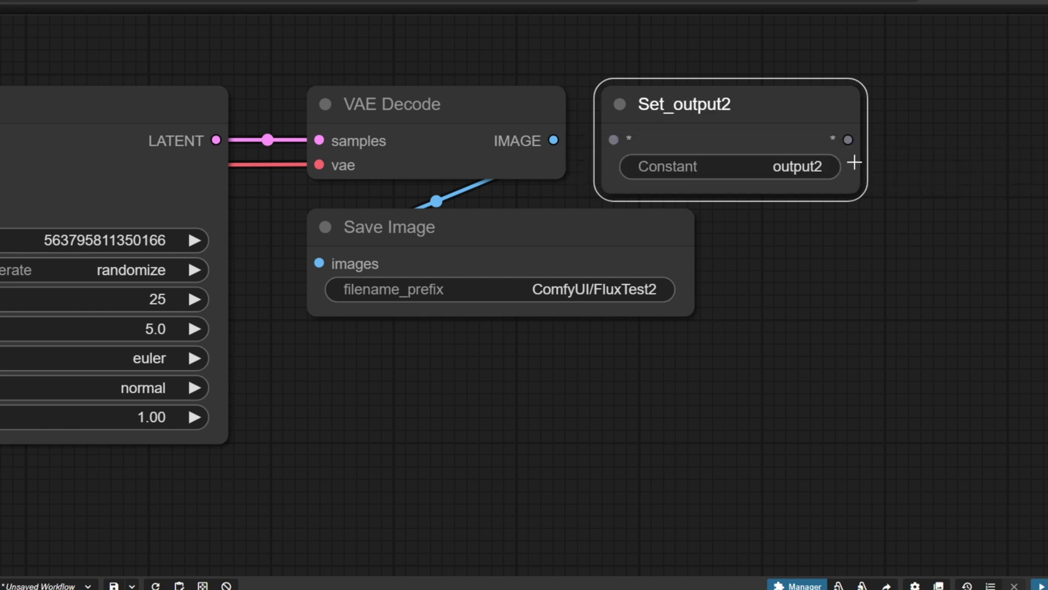
Connect the SDXL VAE Decode's IMAGE output to Set_output2, place the node beside it and collapse it
drag(614, 126, 664, 102)
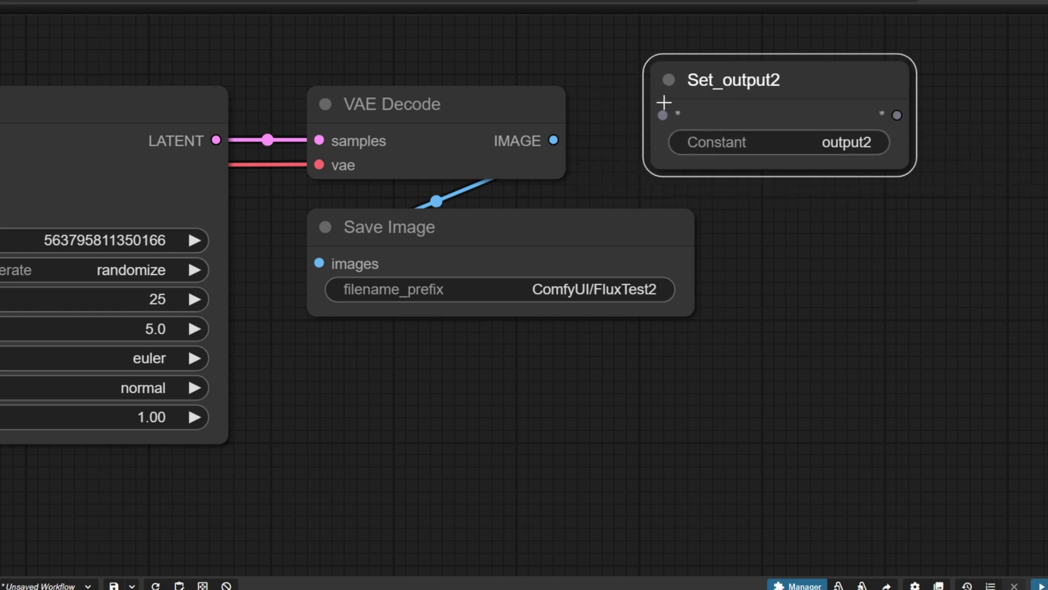
drag(558, 140, 664, 115)
drag(845, 78, 805, 87)
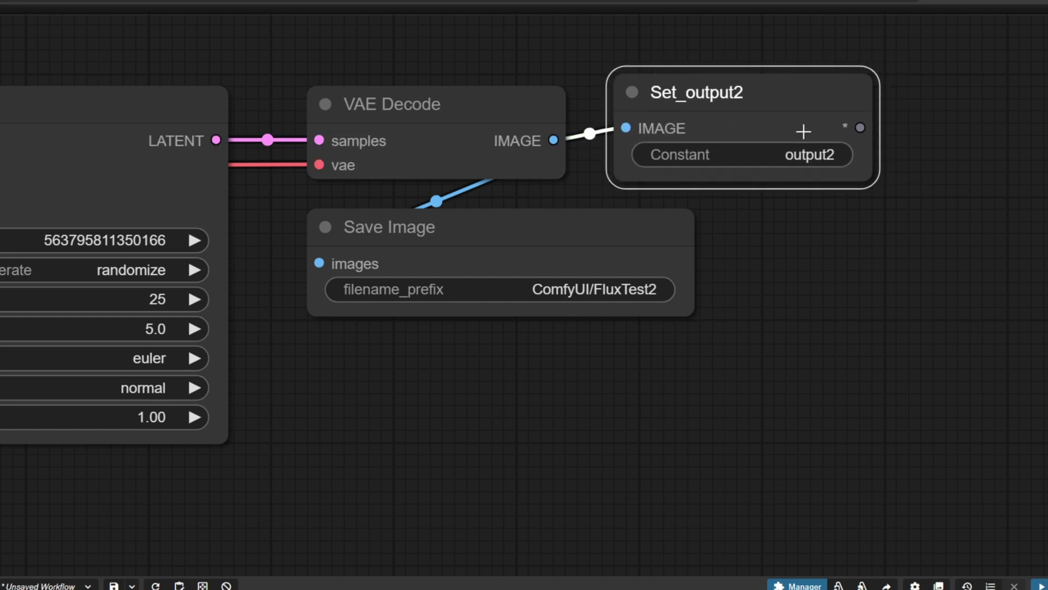
click(627, 89)
Collapse the Flux stage's Save Image node below its VAE Decode node
scroll(737, 192, down, 5)
scroll(205, 314, down, 5)
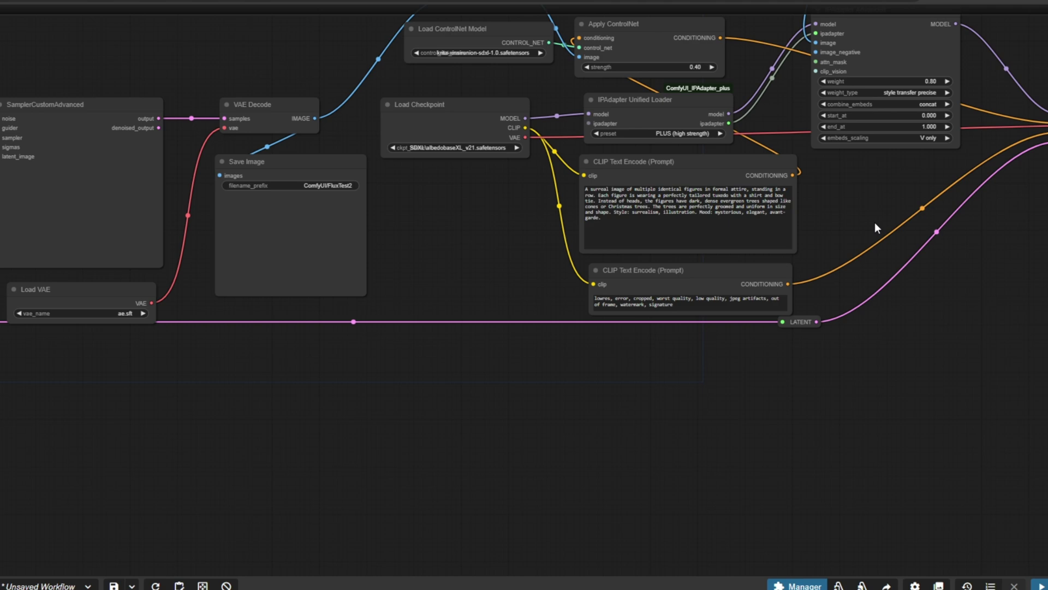
scroll(319, 145, up, 10)
drag(349, 203, 322, 202)
key(alt+c)
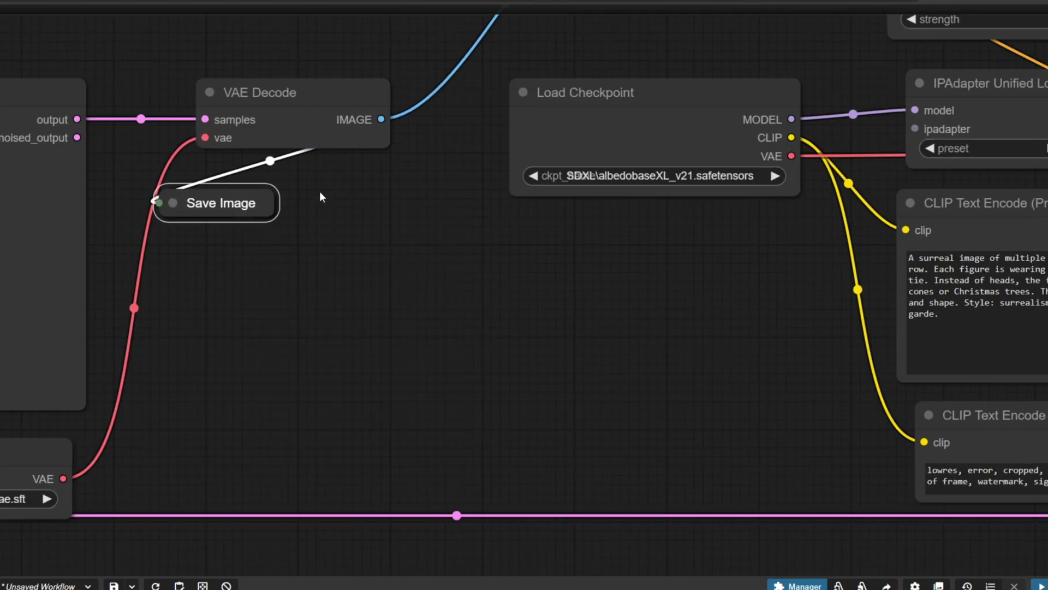
Add a Set node with the constant output1, fed by the Flux VAE Decode's IMAGE output, and collapse it
click(503, 143)
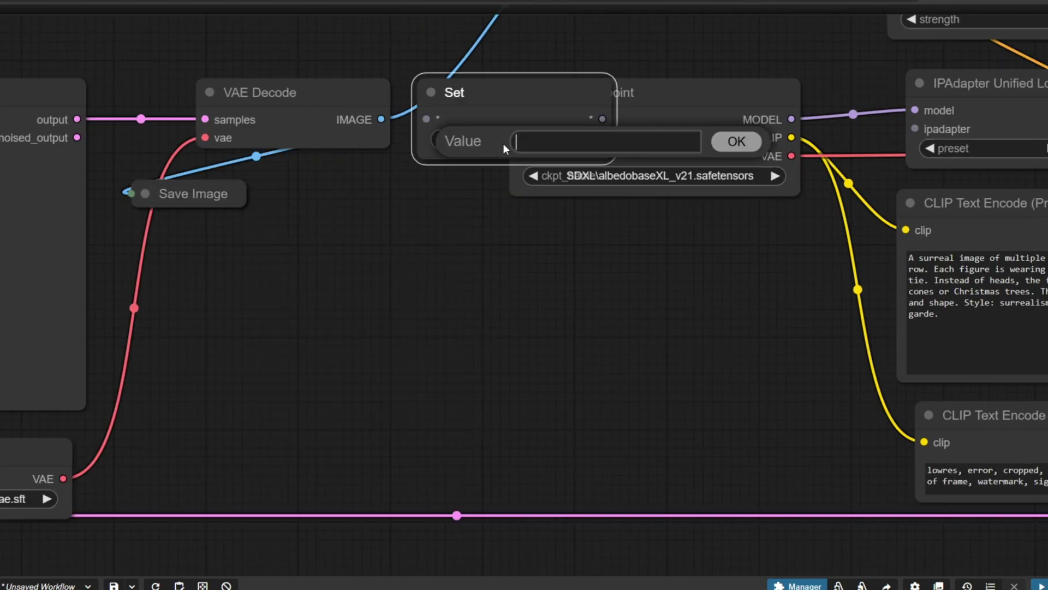
text(output1)
click(737, 141)
click(431, 92)
drag(381, 119, 322, 189)
Add an Image Comparer (rgthree) node in the empty area below the SDXL prompt nodes
scroll(347, 231, down, 5)
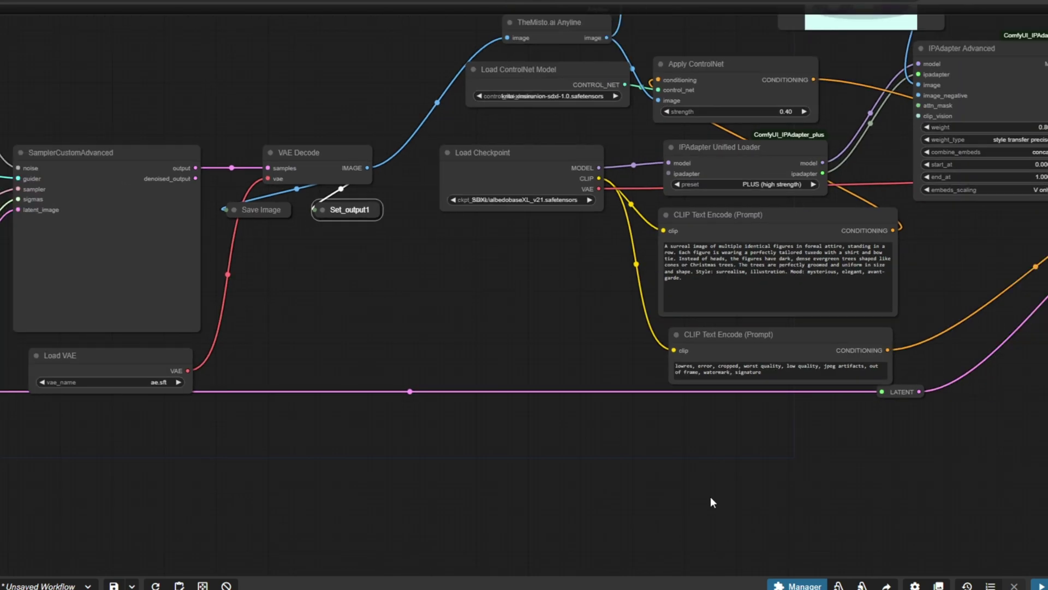
drag(710, 498, 448, 233)
double_click(467, 251)
text(compare)
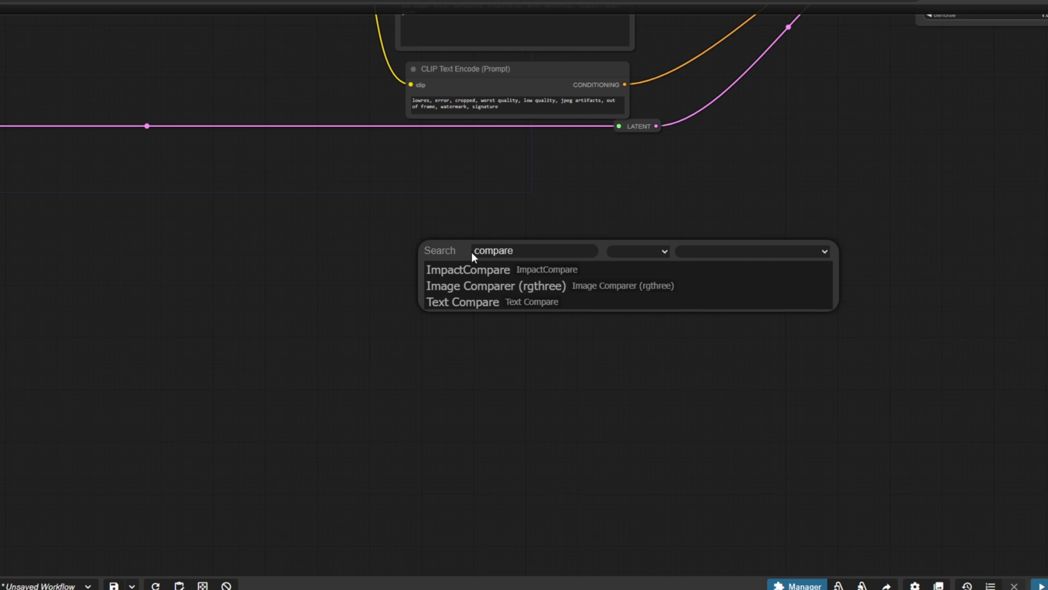
click(495, 285)
Add a Get node for output1, connect it to the Image Comparer's image_a input, and collapse it beside the comparer
scroll(513, 251, up, 13)
right_click(488, 208)
click(513, 211)
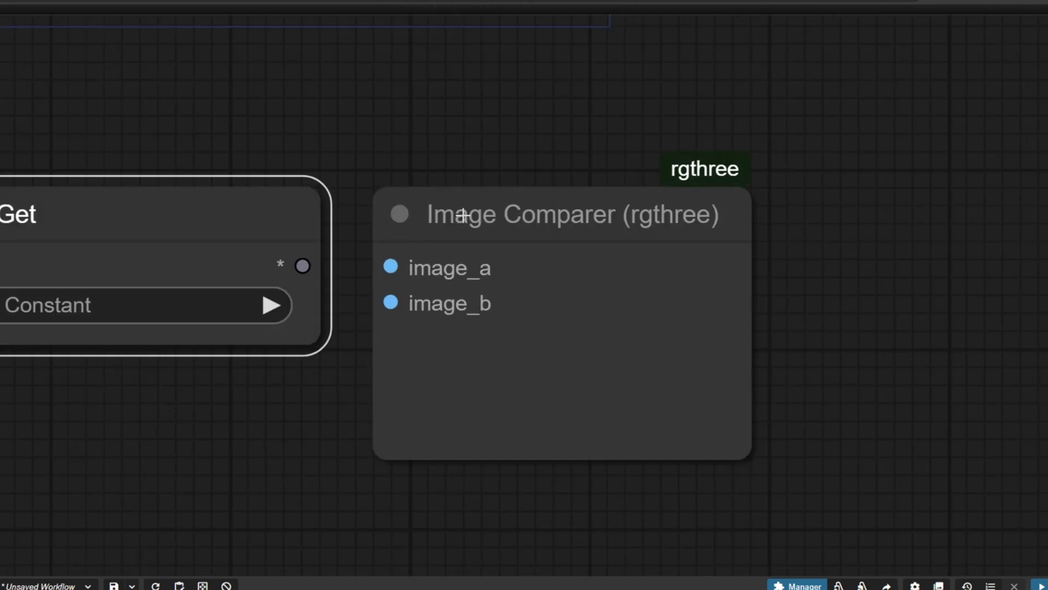
click(211, 304)
click(215, 296)
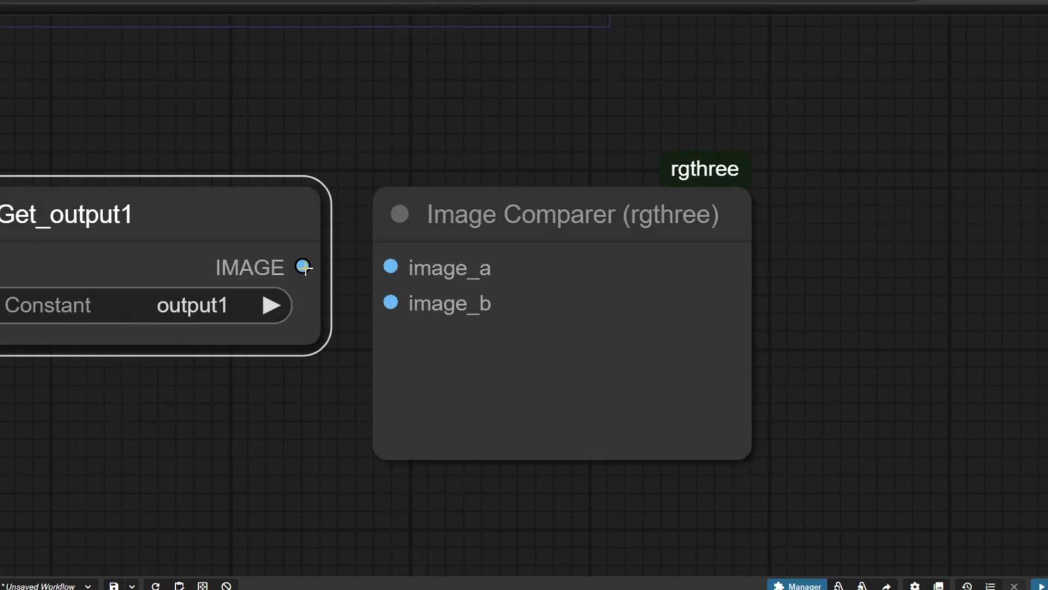
drag(304, 267, 390, 266)
key(alt+c)
drag(126, 221, 266, 219)
Add a Get node for output2, connect it to the Image Comparer's image_b input, and collapse it below Get_output1
right_click(455, 210)
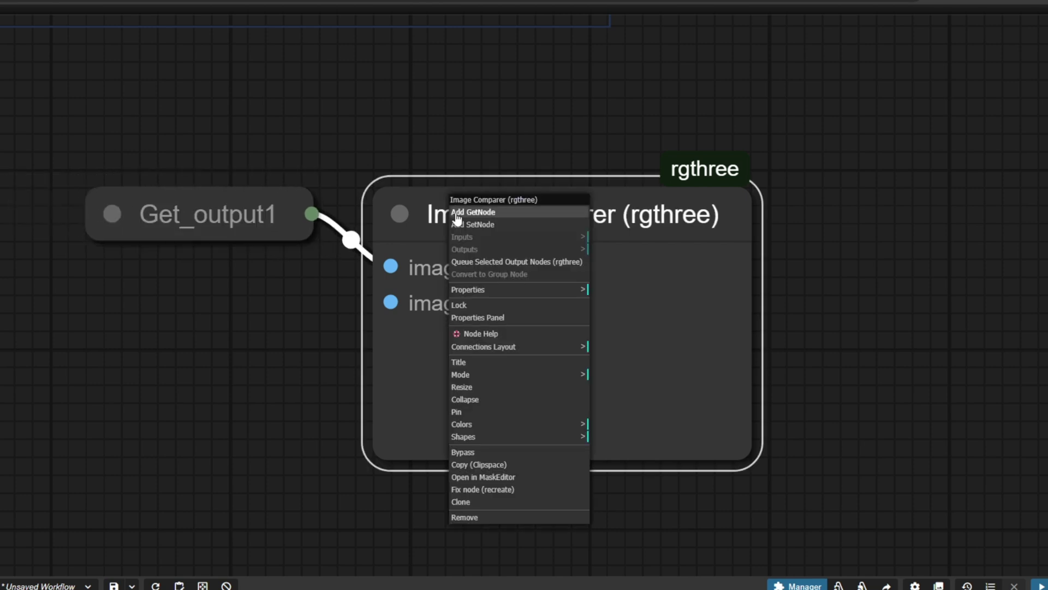
click(495, 214)
click(210, 304)
click(211, 330)
key(alt+c)
drag(118, 217, 258, 307)
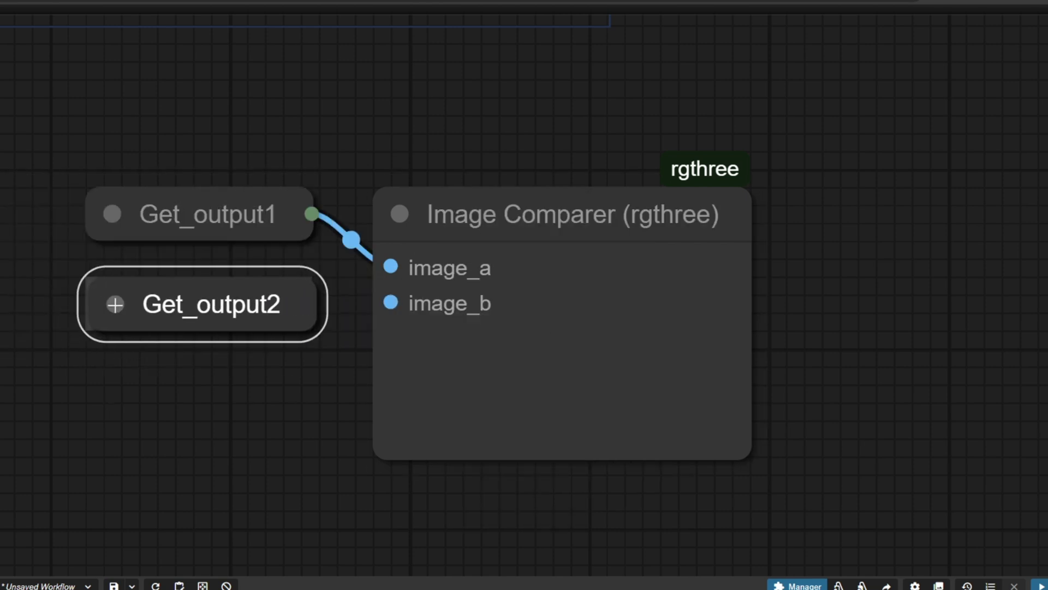
click(115, 304)
drag(448, 320, 283, 320)
drag(283, 355, 390, 302)
key(alt+c)
drag(58, 300, 232, 304)
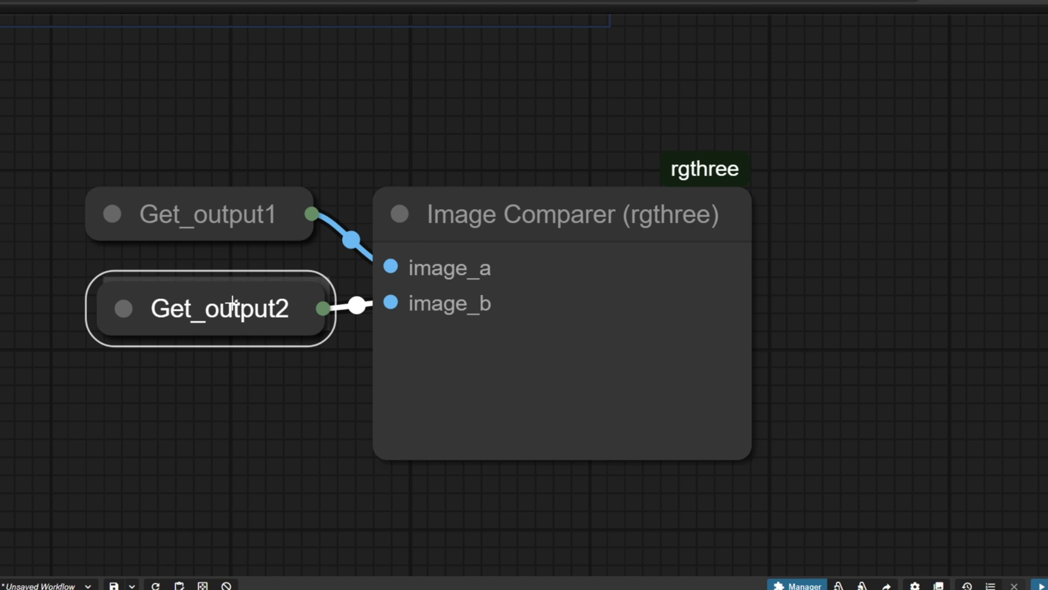
Enlarge the Image Comparer node and queue the workflow
scroll(529, 227, down, 3)
scroll(594, 271, down, 4)
drag(594, 271, 789, 493)
scroll(928, 294, down, 2)
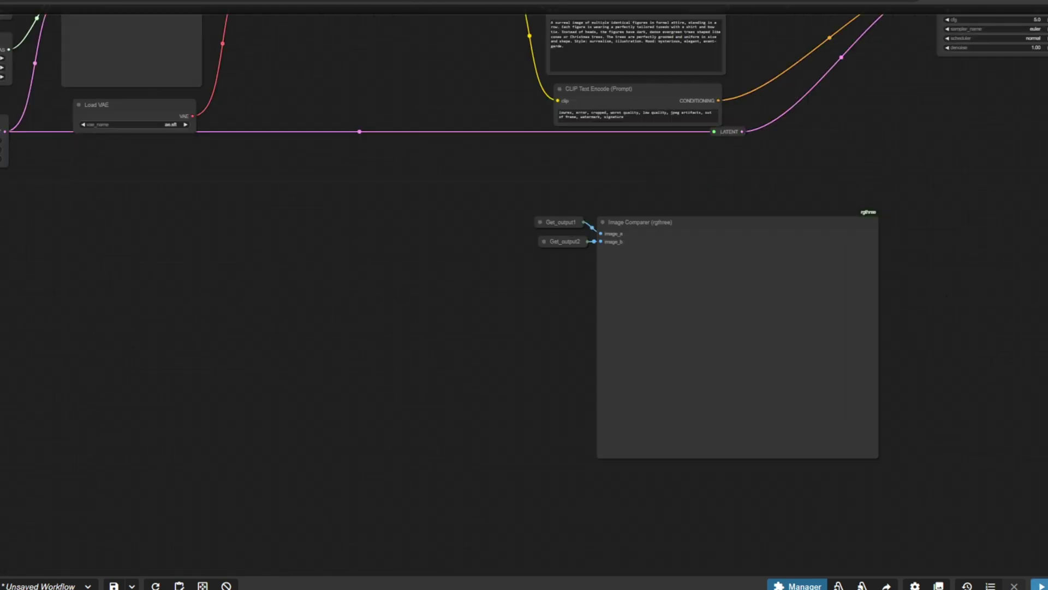
click(1040, 585)
Monitor the generation progress in the console window and in the SamplerCustomAdvanced preview of the workflow
scroll(441, 296, down, 4)
drag(441, 296, 777, 410)
scroll(382, 165, up, 7)
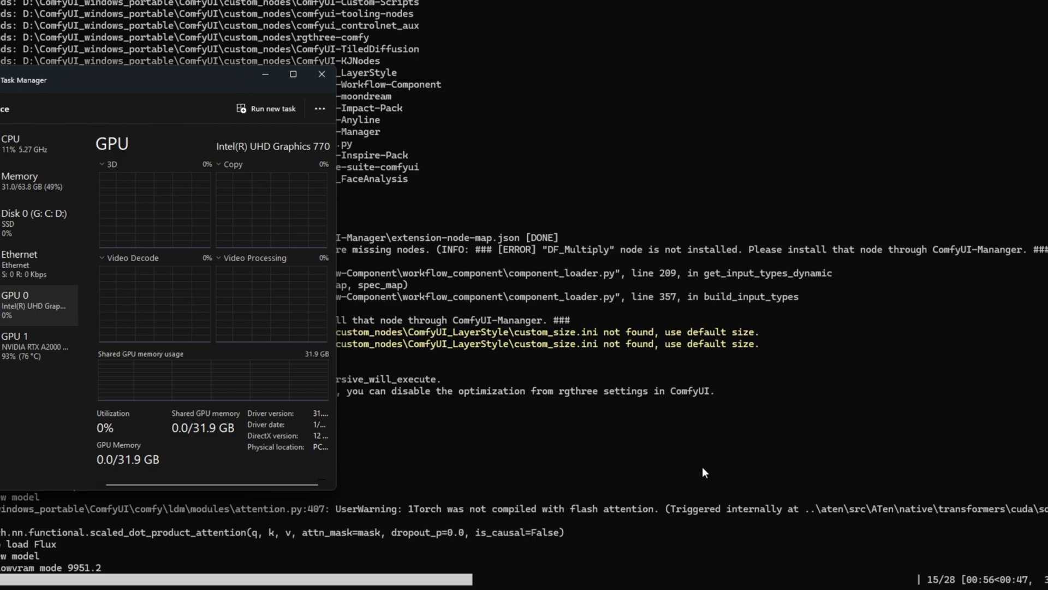
mouse_move(539, 589)
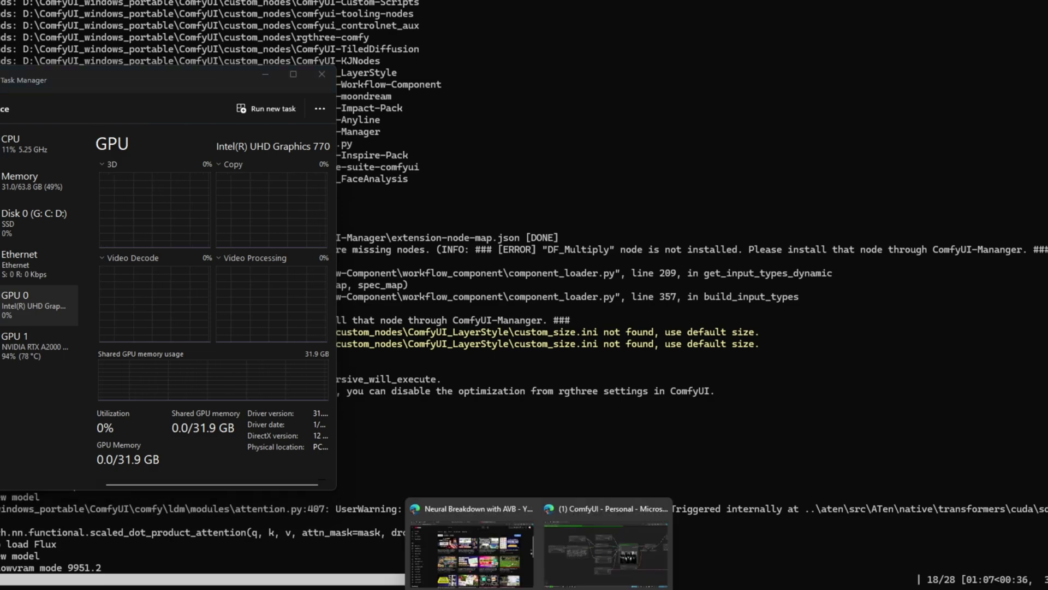
click(607, 549)
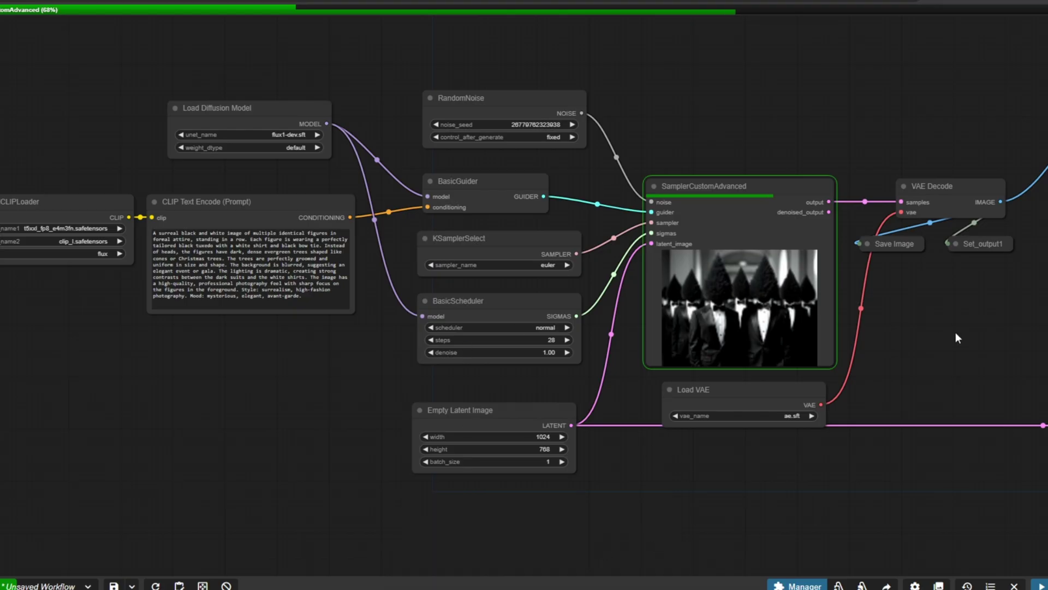
drag(954, 330, 772, 358)
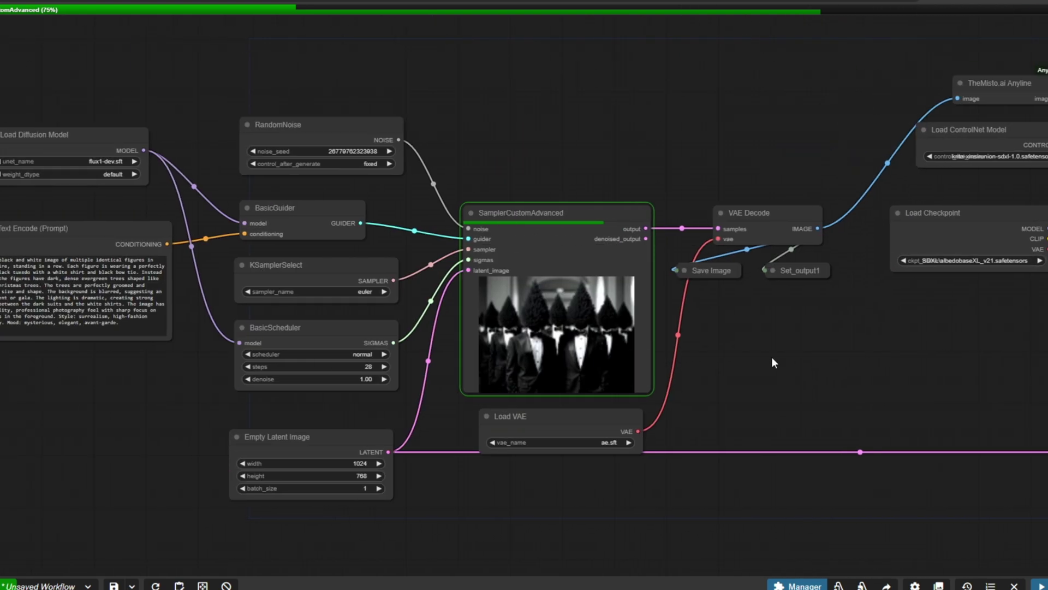
scroll(607, 328, up, 7)
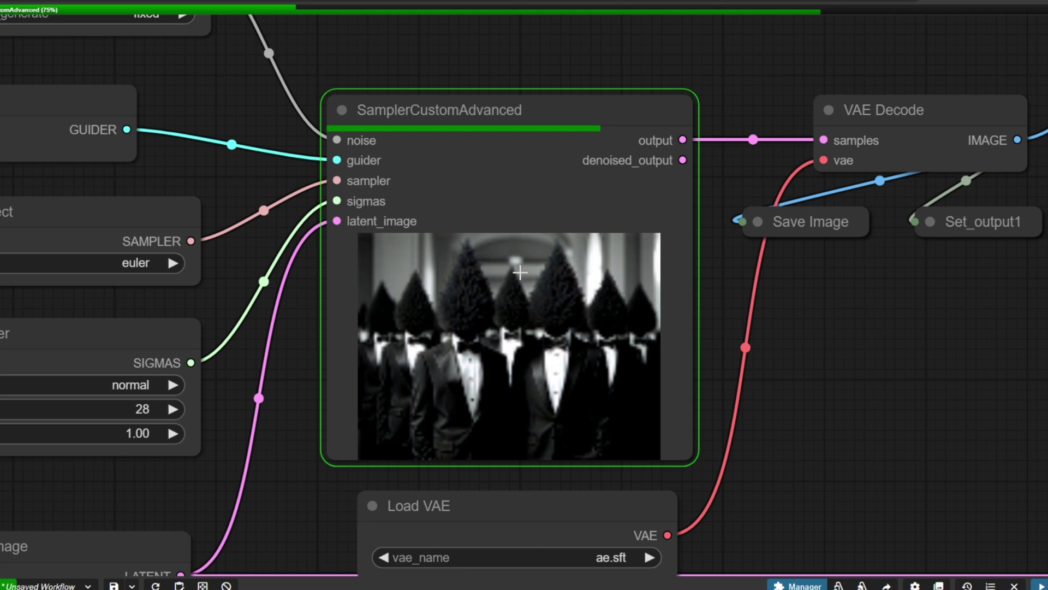
scroll(688, 272, down, 6)
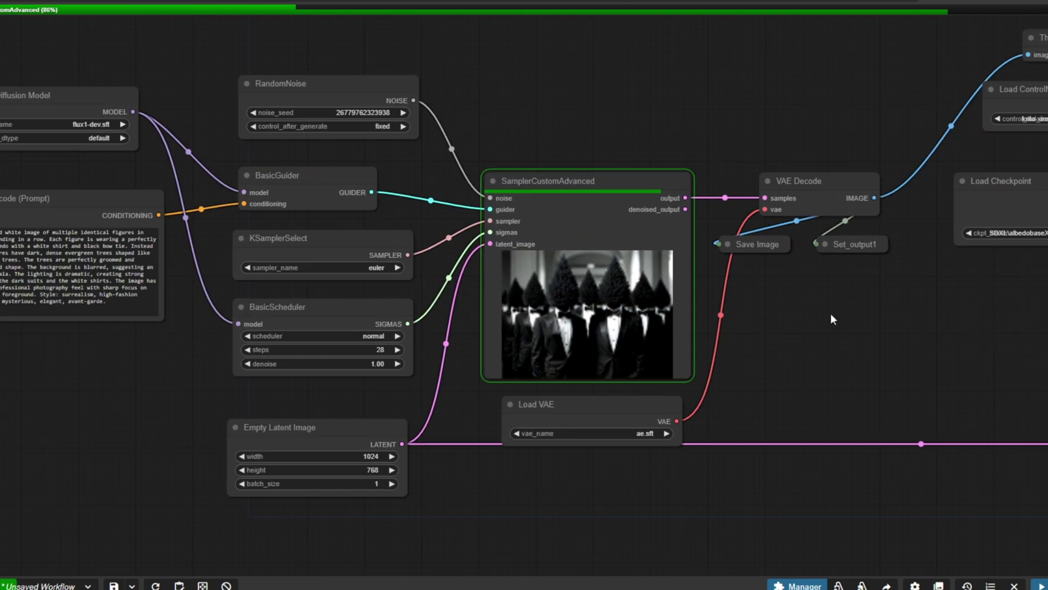
drag(853, 317, 255, 410)
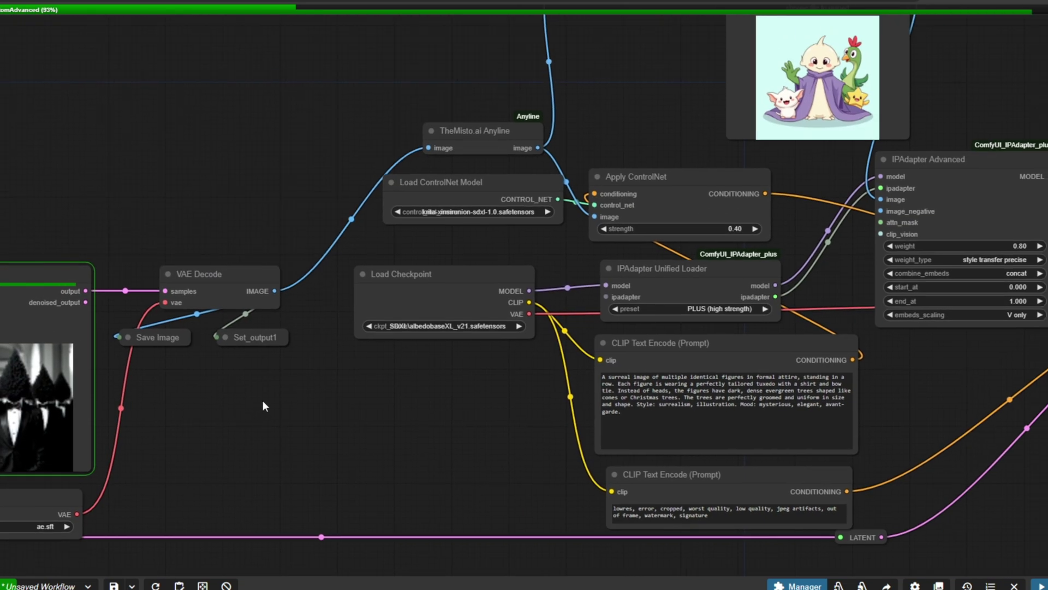
Expand the Flux stage's Save Image node below its VAE Decode and move Set_output1 above the VAE Decode
click(128, 337)
drag(177, 337, 172, 374)
drag(278, 337, 364, 234)
drag(273, 369, 292, 336)
scroll(411, 341, down, 7)
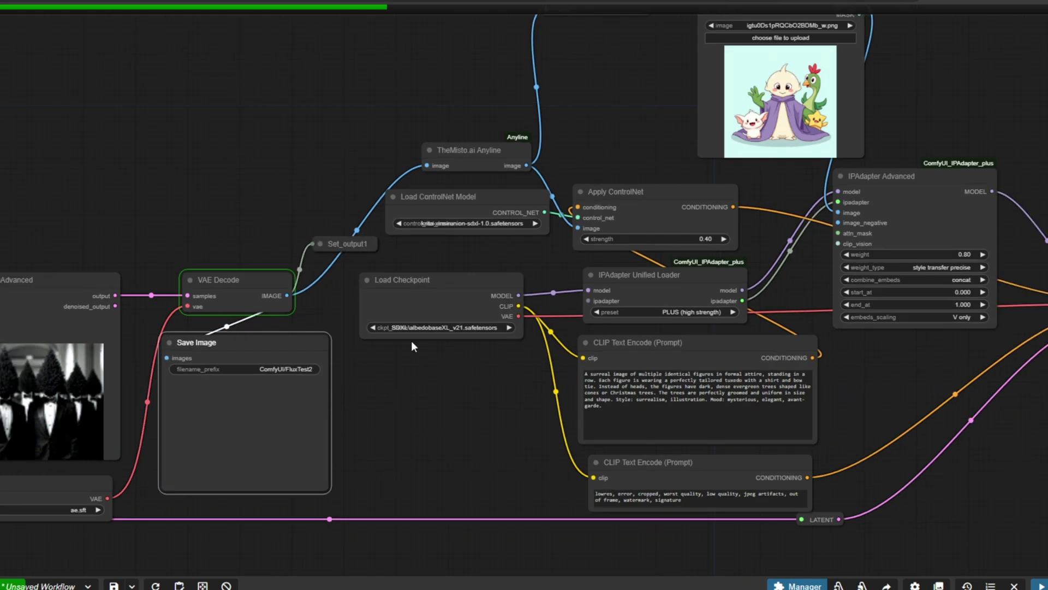
scroll(281, 432, up, 5)
scroll(281, 433, up, 10)
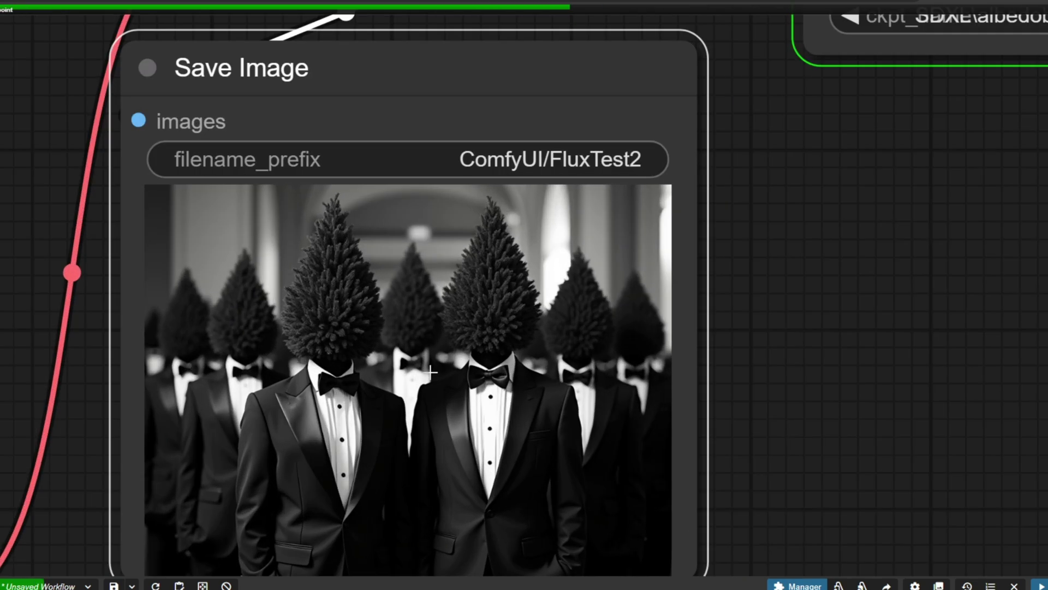
Examine the Flux image in its Save Image node and the line map in the Anyline Preview Image node
scroll(332, 323, up, 3)
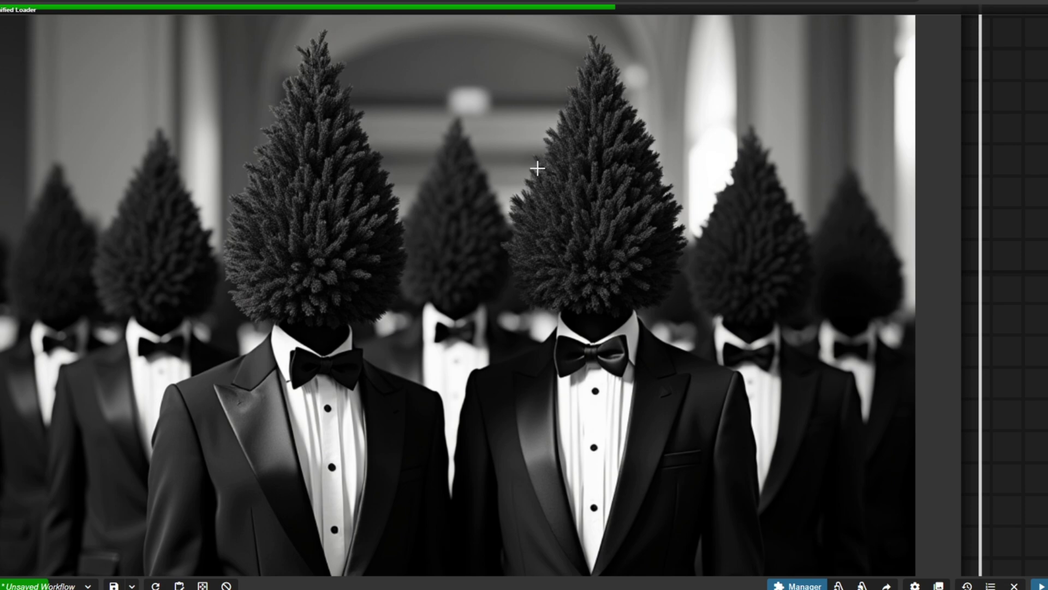
scroll(533, 313, down, 10)
drag(839, 219, 329, 293)
scroll(336, 296, down, 5)
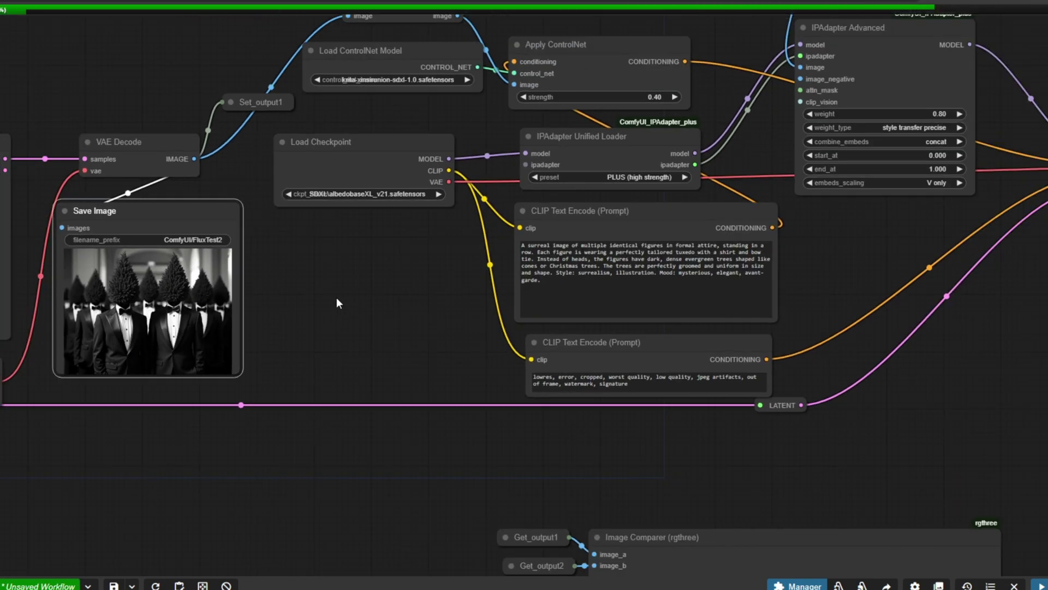
scroll(814, 289, down, 2)
drag(814, 288, 660, 469)
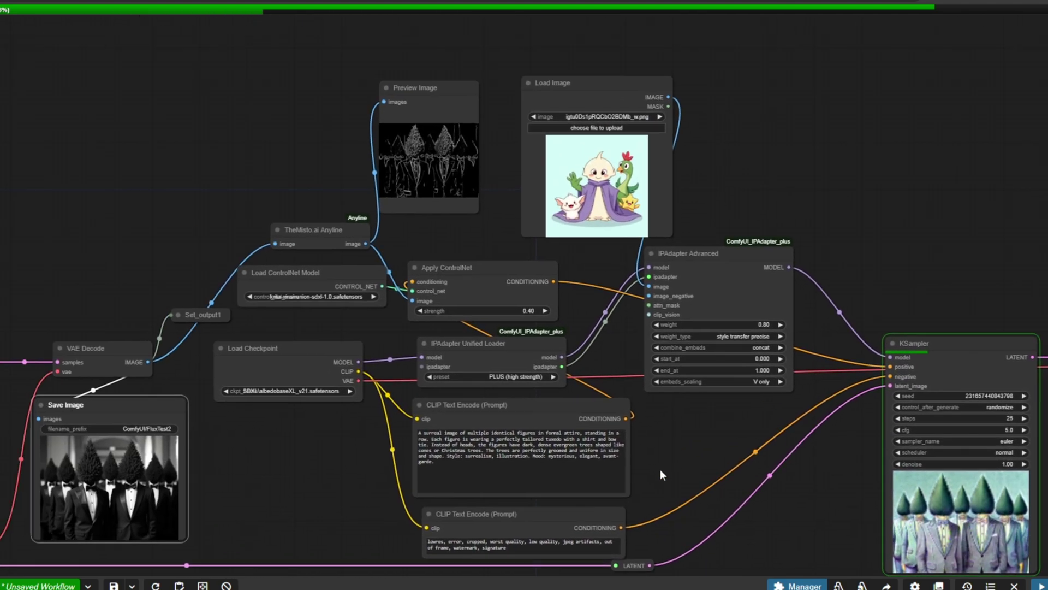
scroll(420, 158, up, 10)
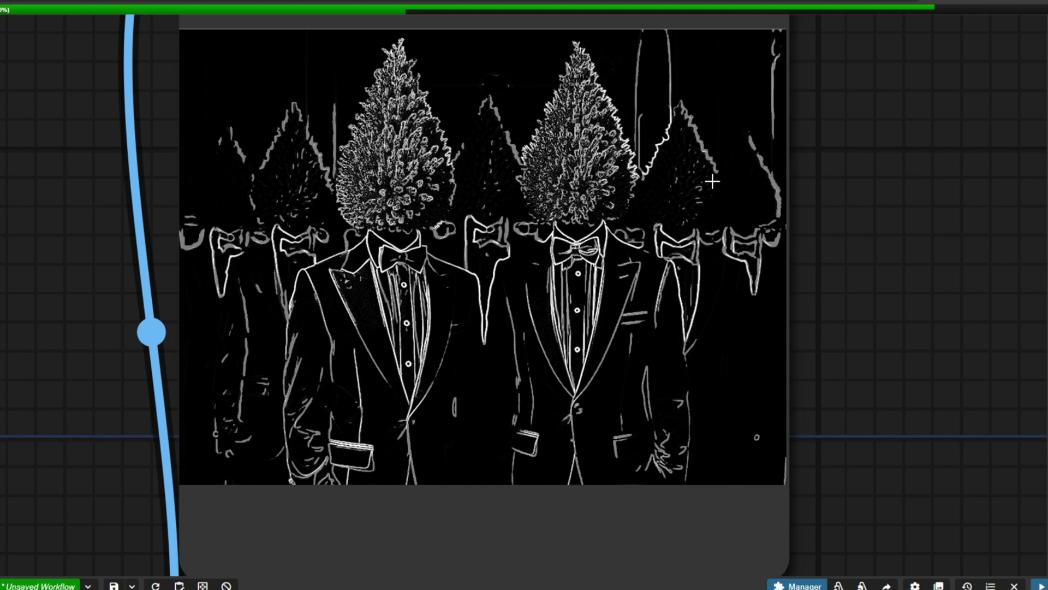
scroll(713, 181, down, 12)
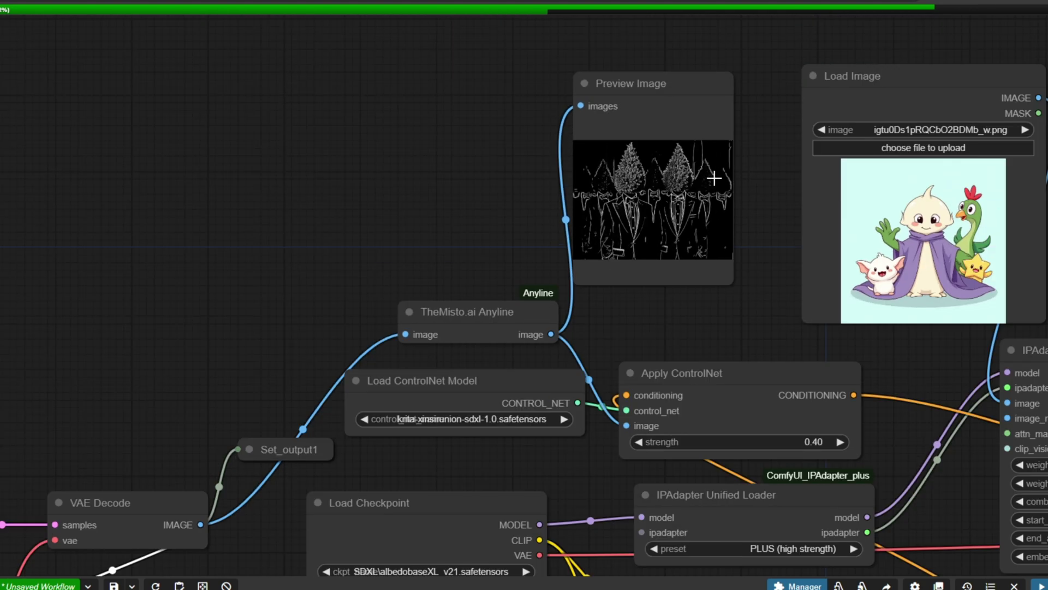
Follow the KSampler preview until it finishes, and compare the Flux and SDXL outputs in the Image Comparer
drag(928, 357, 254, 49)
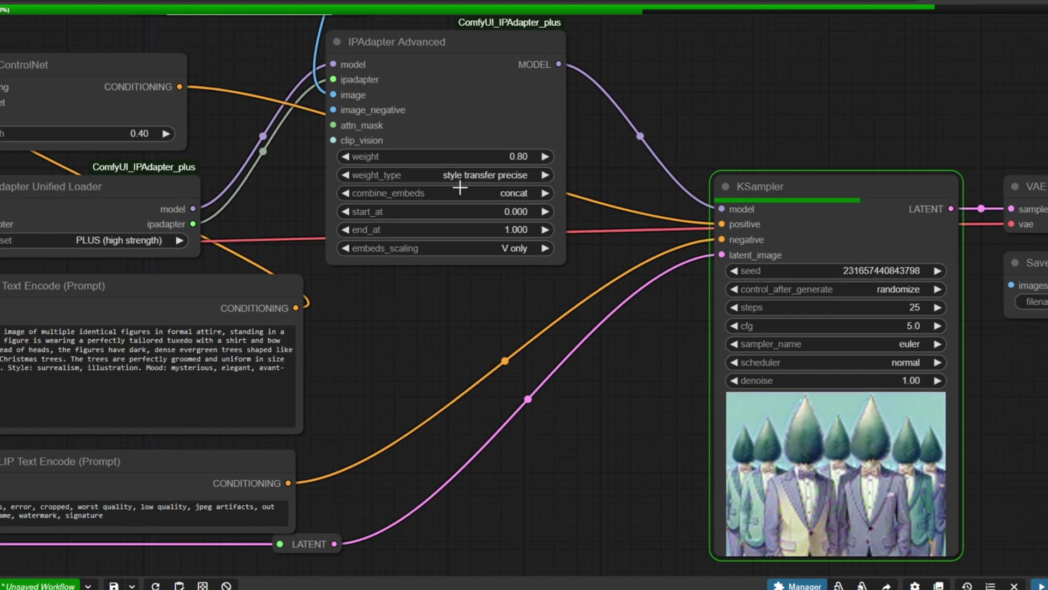
drag(1009, 389, 776, 230)
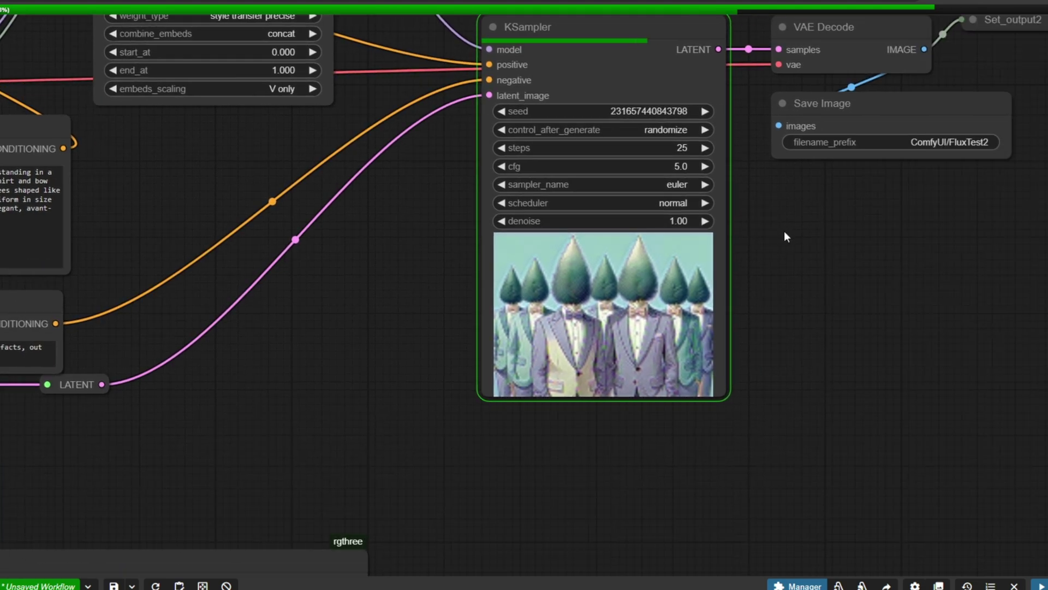
scroll(784, 231, down, 5)
drag(448, 190, 694, 228)
scroll(969, 306, down, 4)
drag(969, 306, 620, 211)
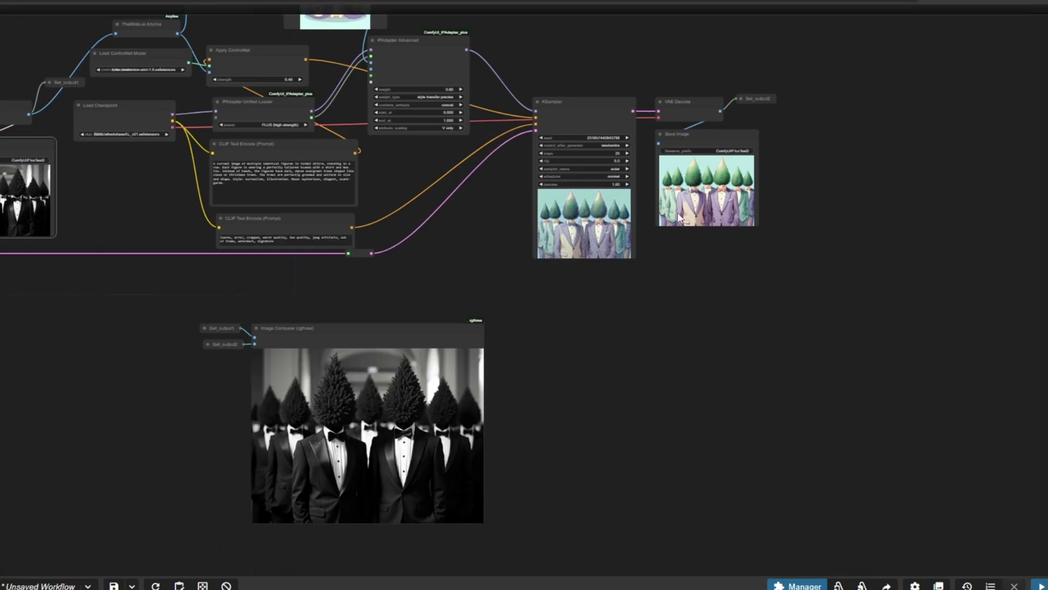
scroll(677, 189, up, 1)
drag(594, 430, 798, 270)
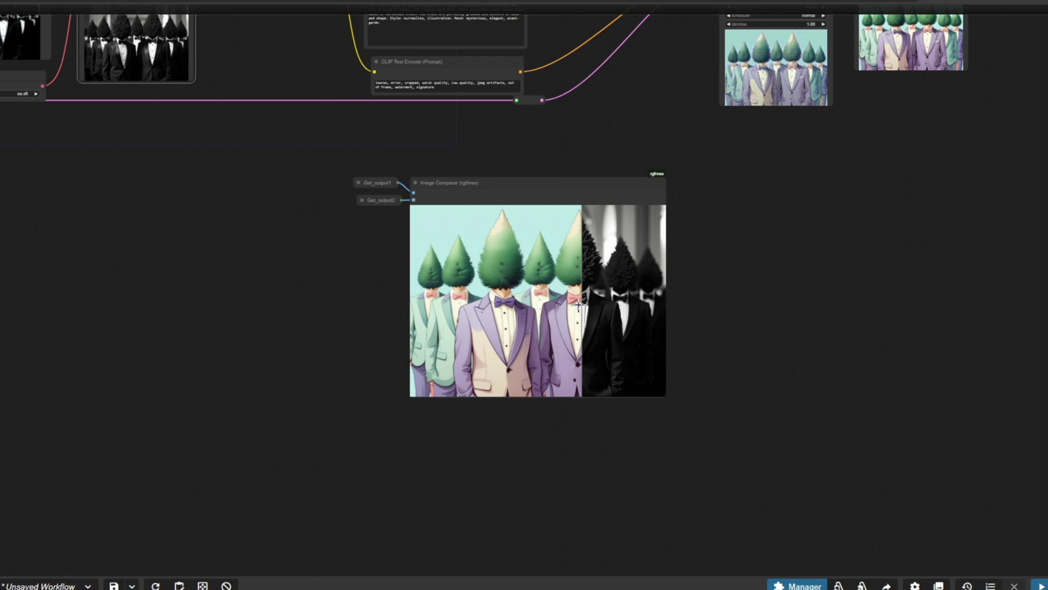
scroll(579, 303, up, 2)
scroll(529, 310, up, 8)
scroll(529, 311, down, 2)
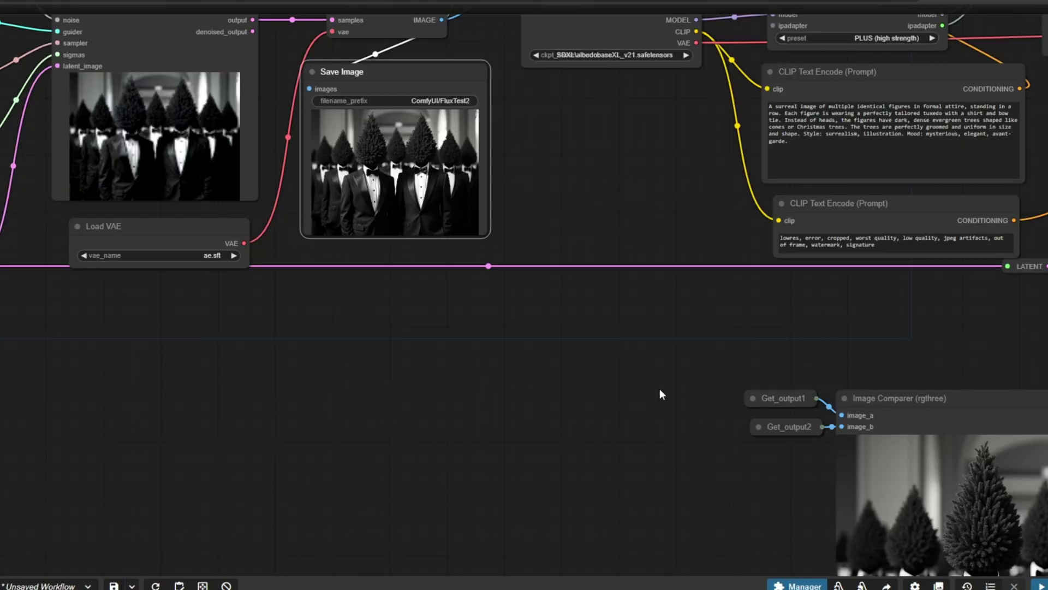
Add "face," to the start of the SDXL negative prompt and raise the word's weight to (face:1.2)
drag(660, 391, 430, 413)
scroll(601, 252, up, 12)
click(445, 303)
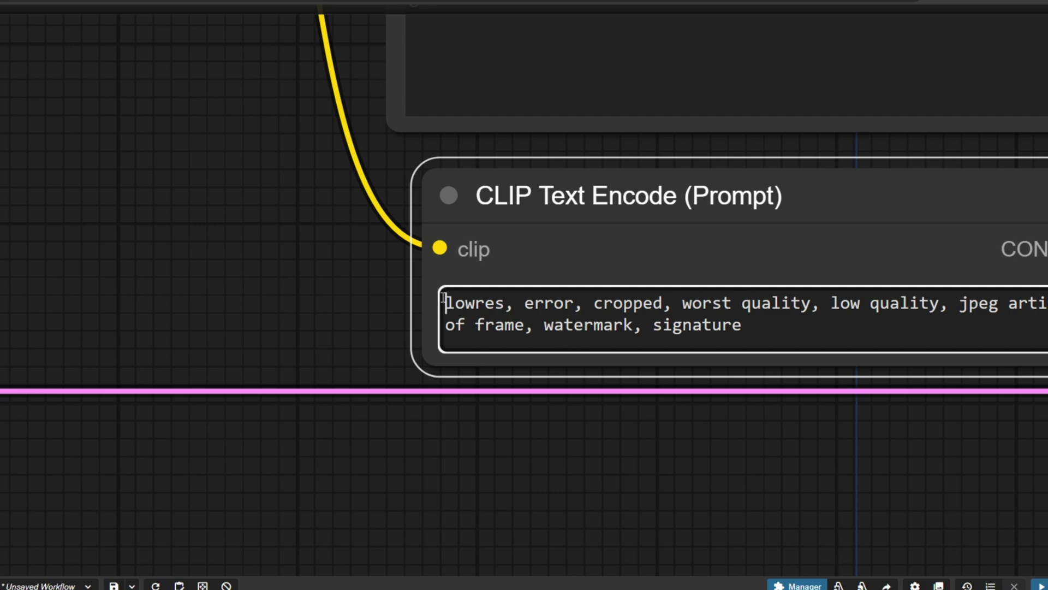
drag(537, 248, 317, 246)
click(226, 300)
text(face,)
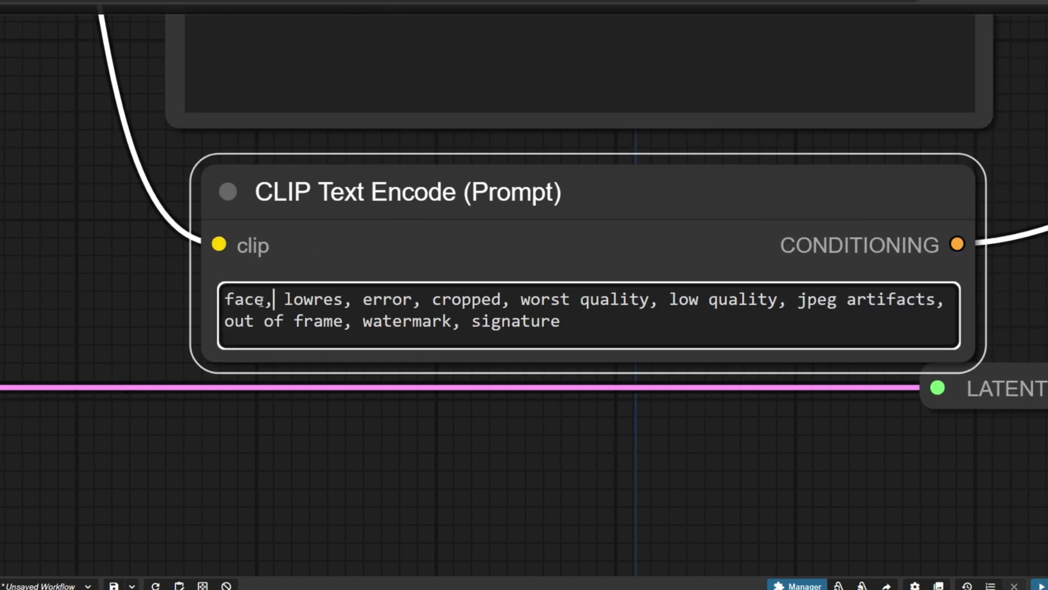
double_click(261, 302)
key(ctrl+Up)
key(ctrl+Up)
click(106, 281)
scroll(107, 276, down, 3)
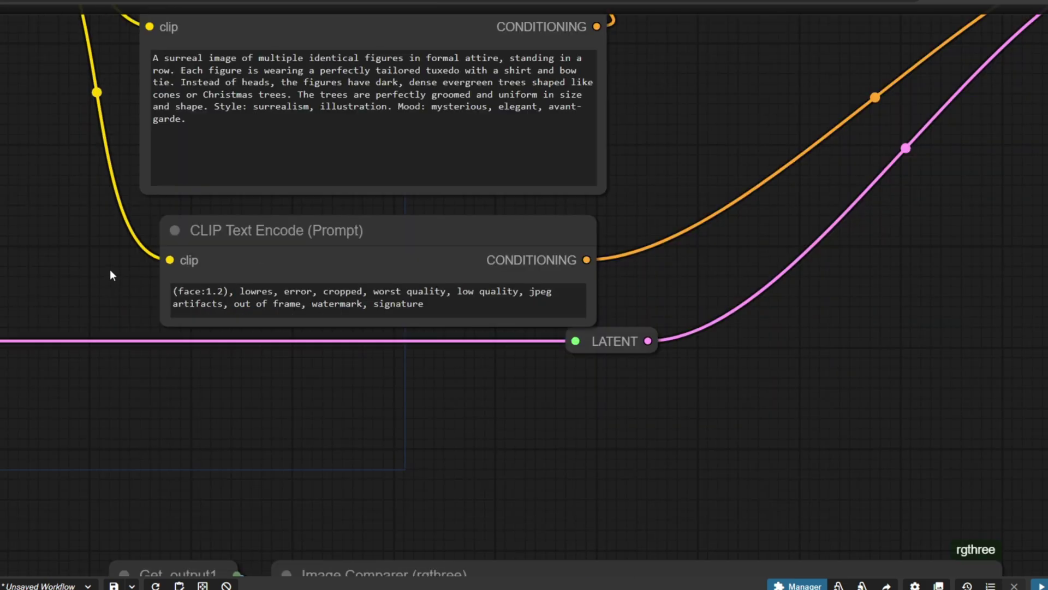
Queue the workflow again and inspect the new illustration in the KSampler preview and final Save Image node
drag(109, 270, 712, 460)
drag(544, 376, 608, 463)
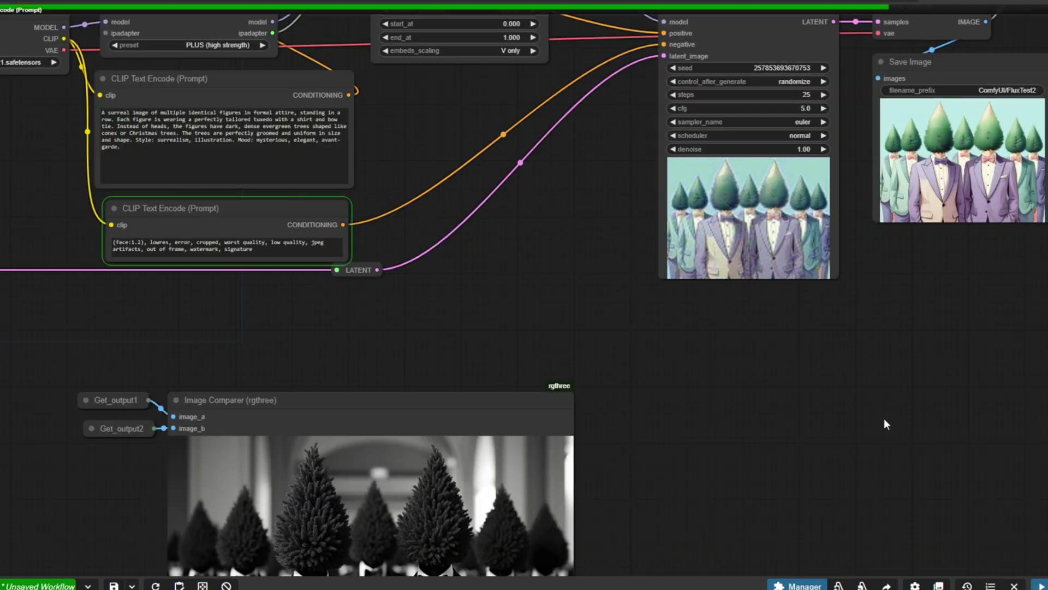
scroll(883, 419, down, 2)
scroll(880, 420, up, 5)
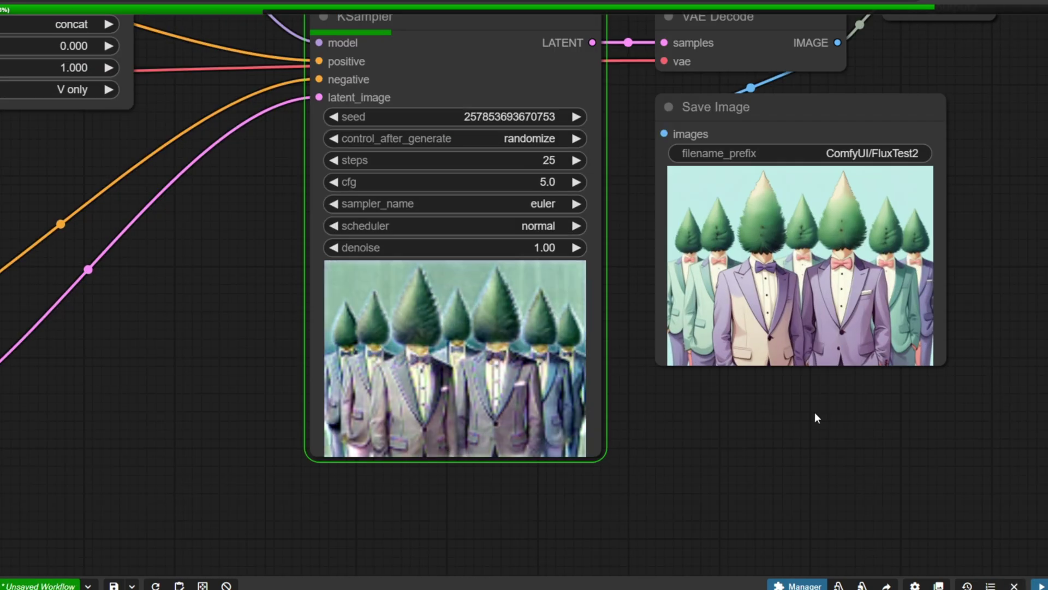
scroll(935, 385, up, 5)
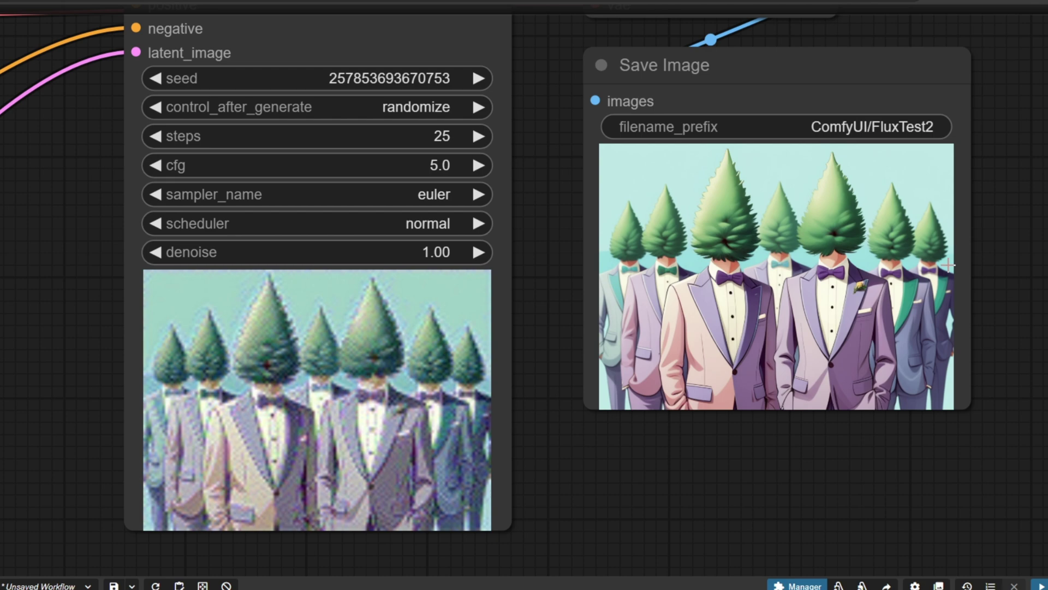
scroll(934, 248, down, 8)
scroll(898, 236, up, 10)
scroll(957, 233, down, 1)
scroll(957, 233, down, 7)
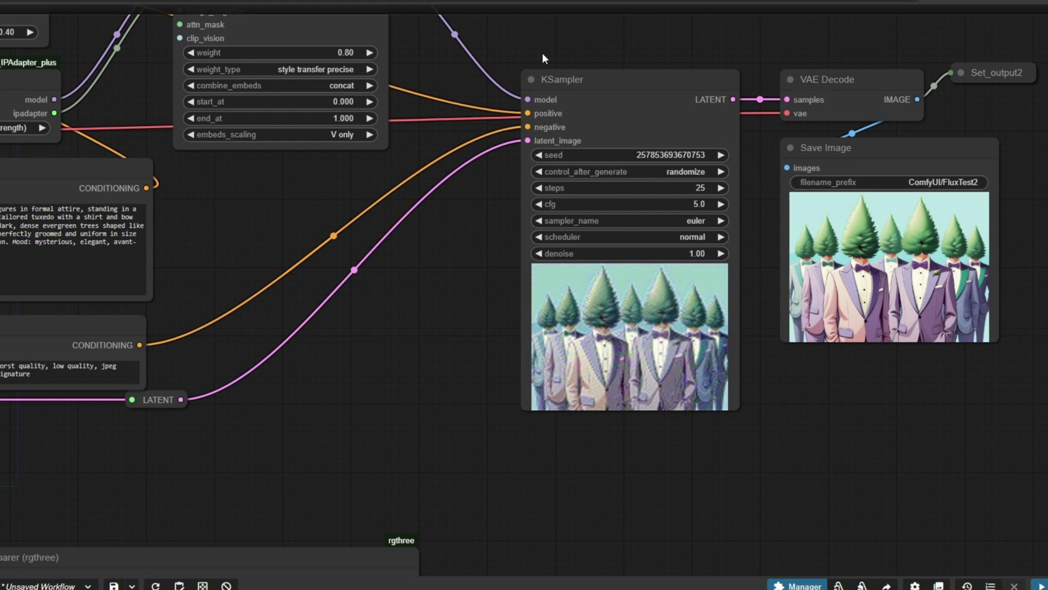
drag(542, 53, 938, 292)
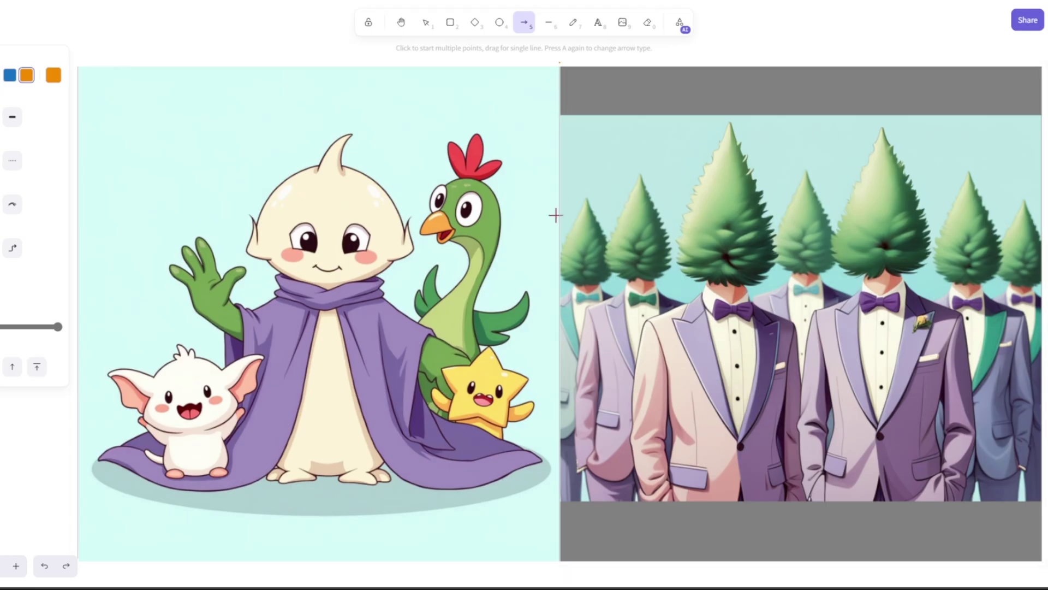
In the Excalidraw board, draw orange arrows from the reference's background and purple robe to the result's background and suit
drag(519, 133, 596, 149)
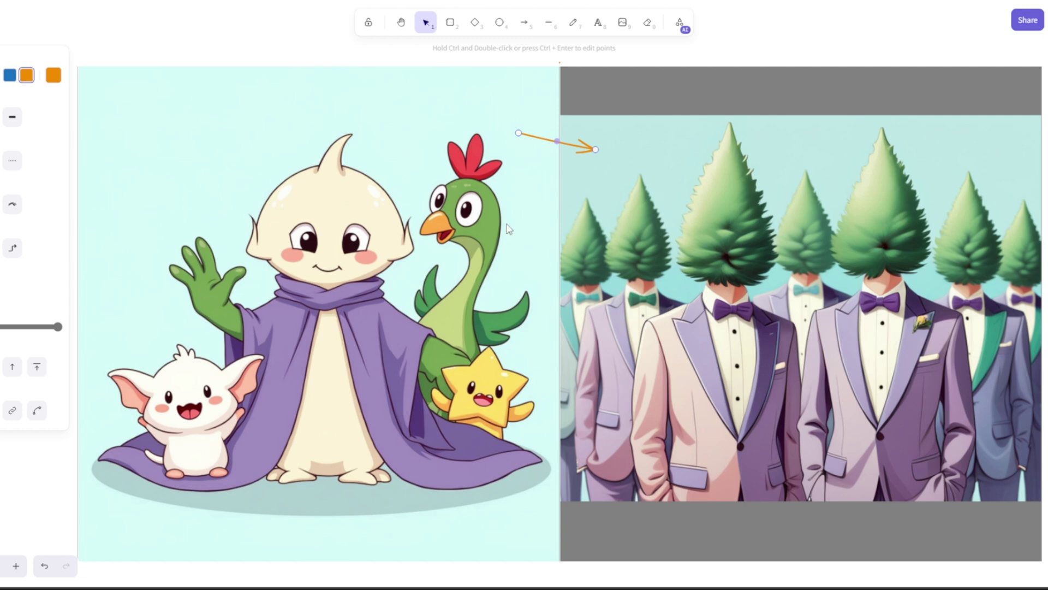
click(507, 223)
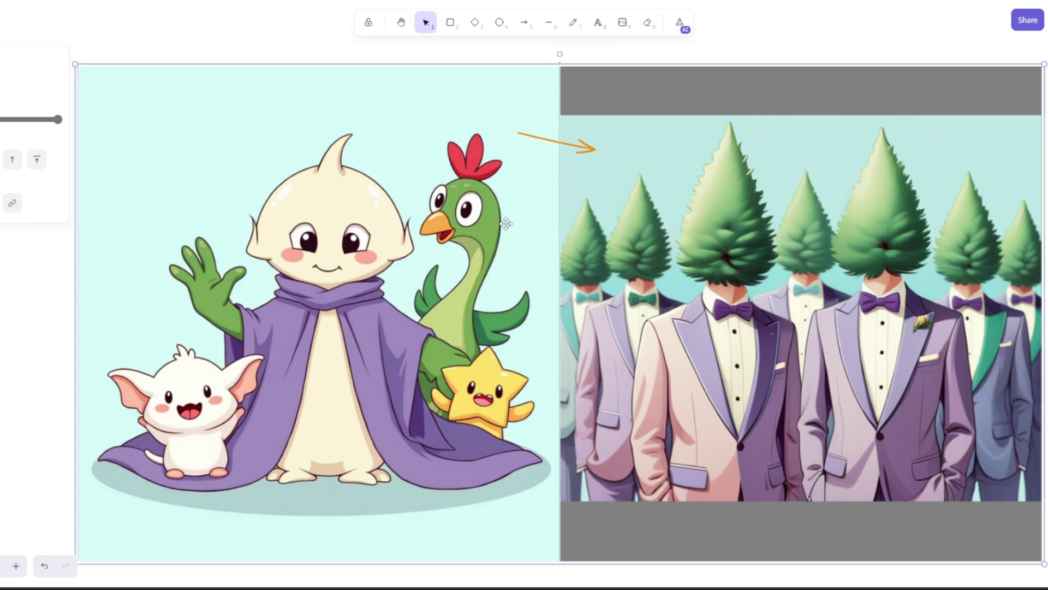
click(524, 27)
drag(374, 328, 846, 352)
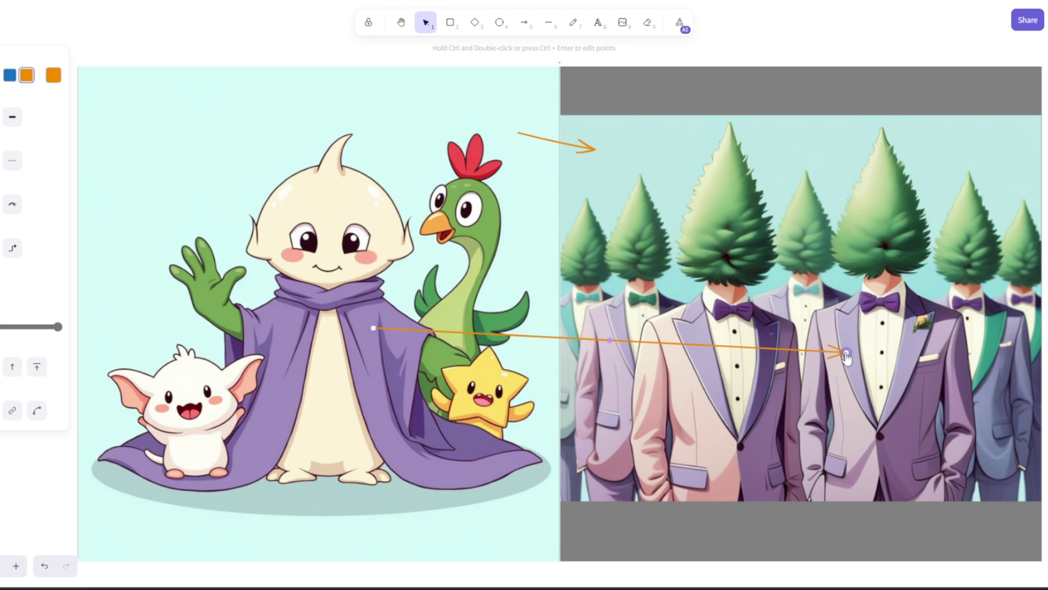
click(448, 246)
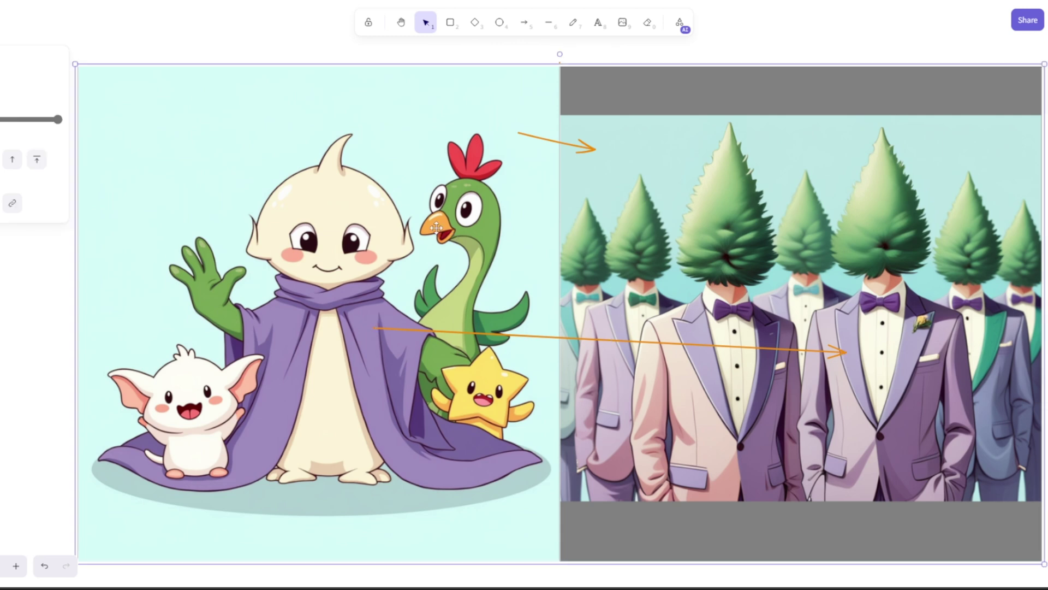
Draw arrows from the green bird's head and eye and the central character's eye to the large front tree head
key(a)
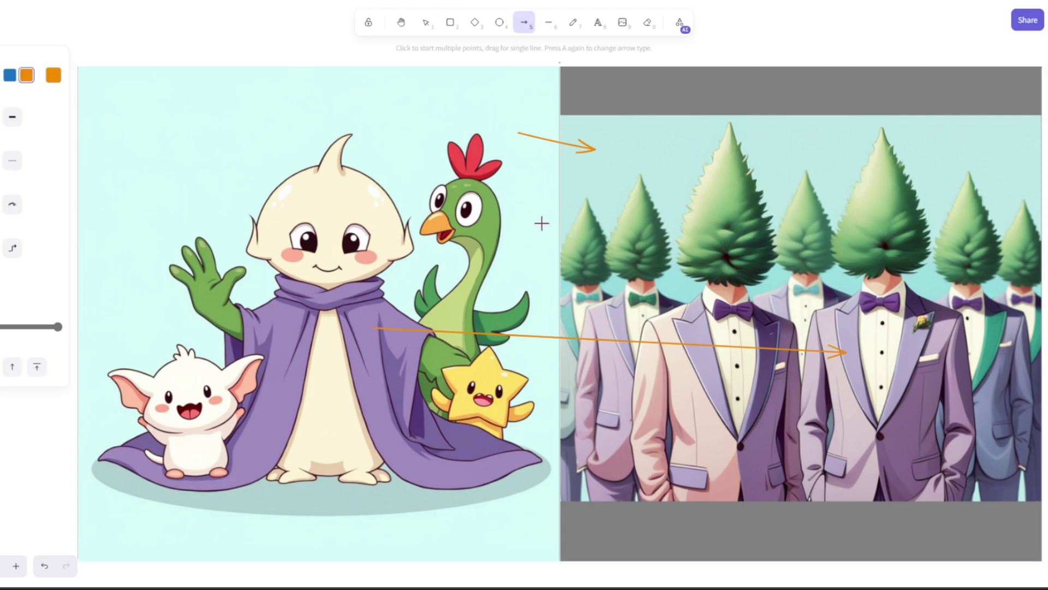
drag(485, 193, 727, 192)
click(751, 206)
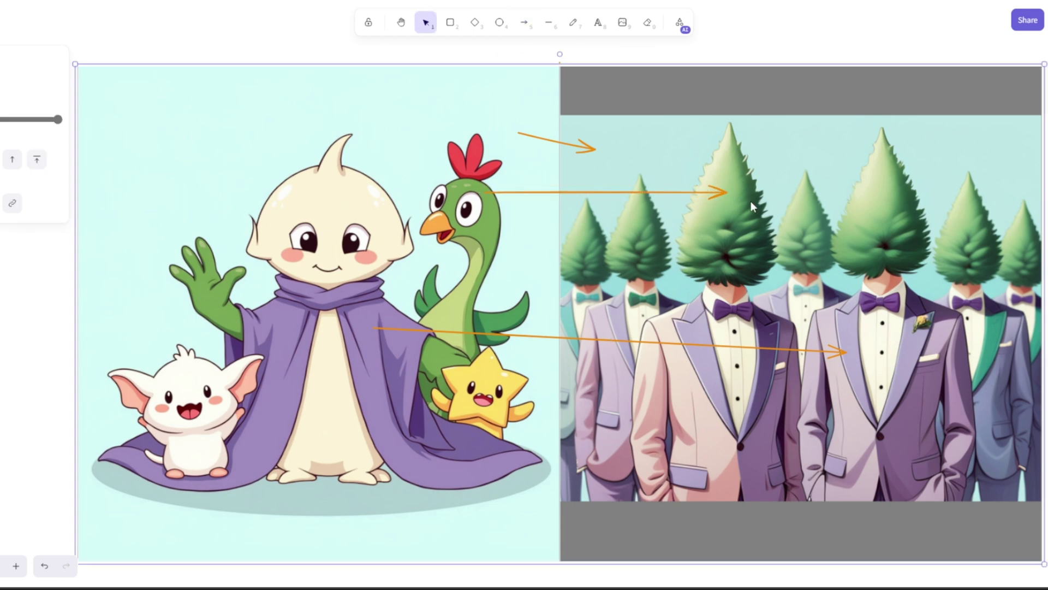
key(a)
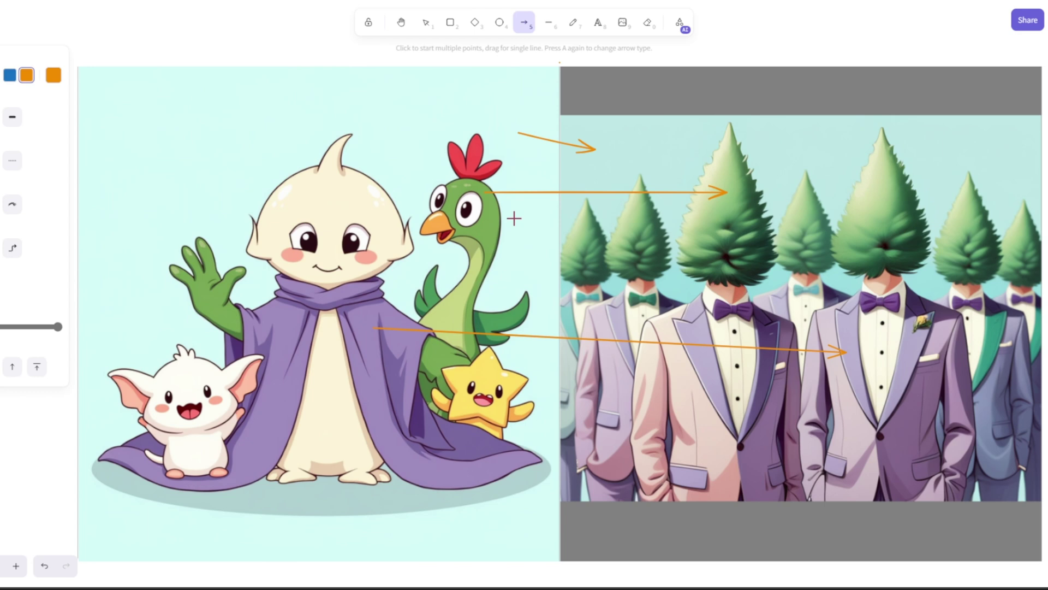
mouse_move(473, 206)
mouse_down()
mouse_move(720, 216)
mouse_move(726, 234)
mouse_up()
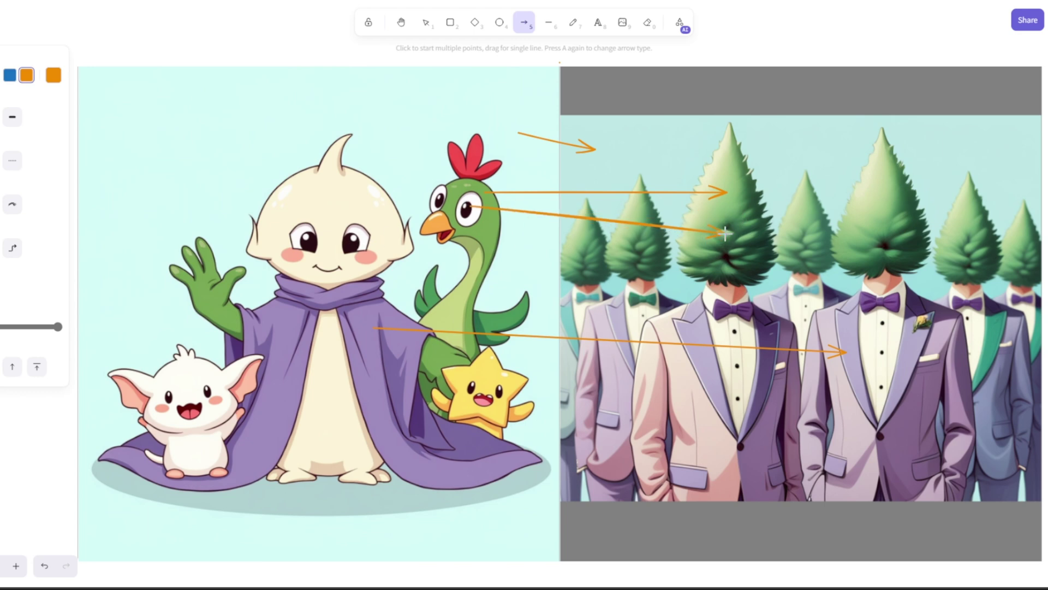
click(363, 243)
key(a)
mouse_move(358, 239)
mouse_down()
mouse_move(731, 243)
mouse_move(724, 258)
mouse_up()
click(755, 218)
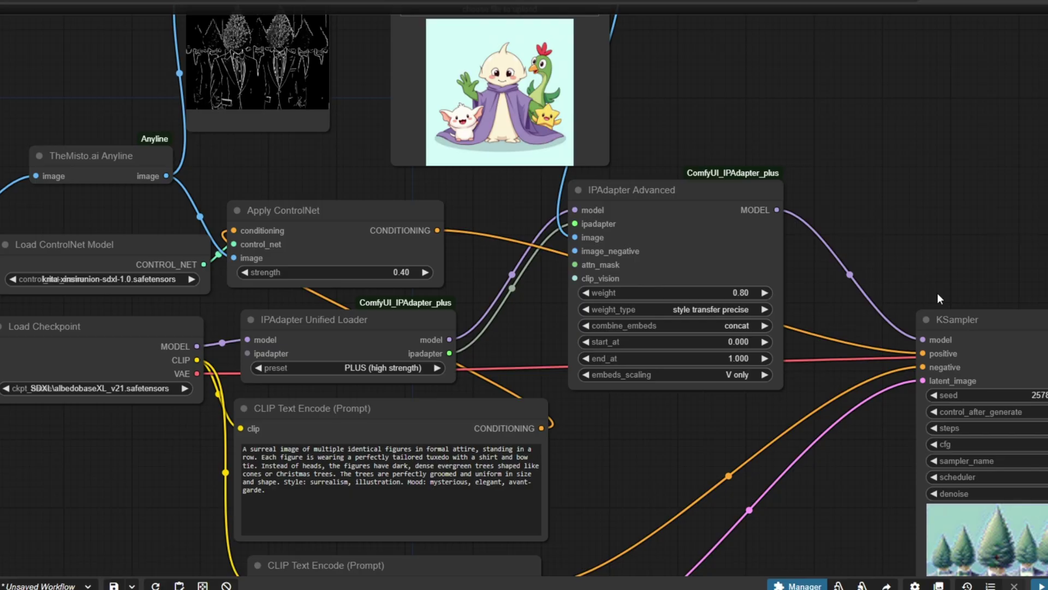
Return to ComfyUI and set the Apply ControlNet strength to 0.60
drag(938, 293, 938, 183)
scroll(382, 245, up, 3)
click(371, 249)
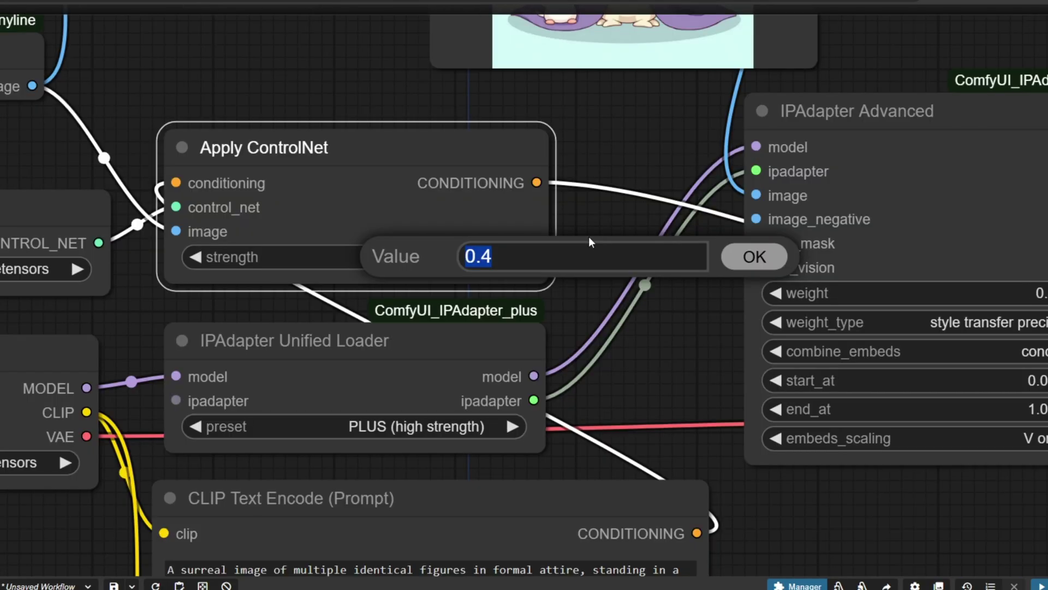
text(0.6)
key(Return)
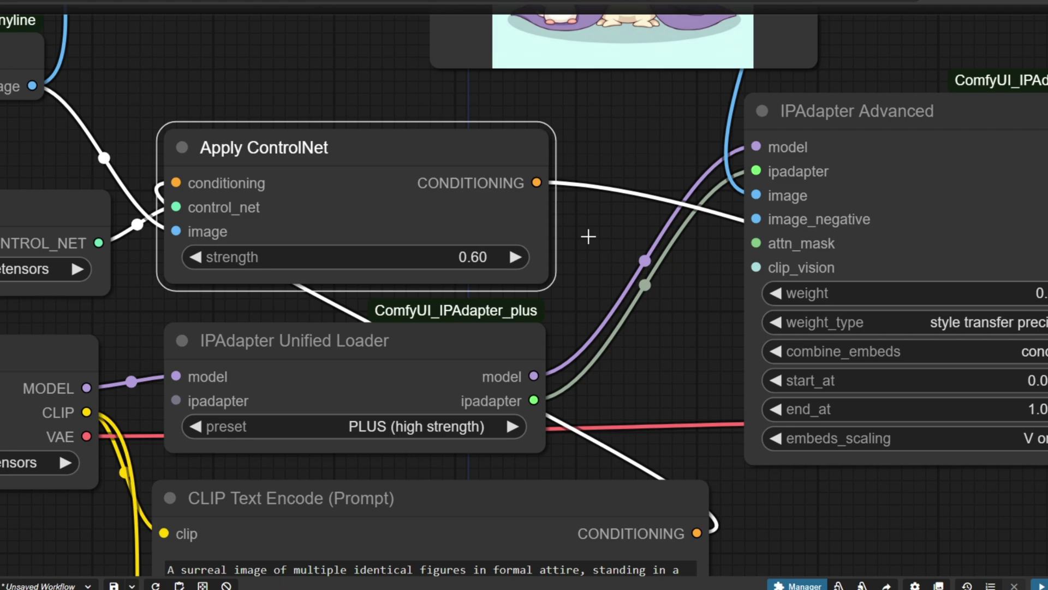
Set the KSampler's control_after_generate option to fixed
drag(217, 89, 241, 52)
drag(909, 449, 696, 338)
scroll(694, 333, down, 4)
drag(951, 420, 549, 279)
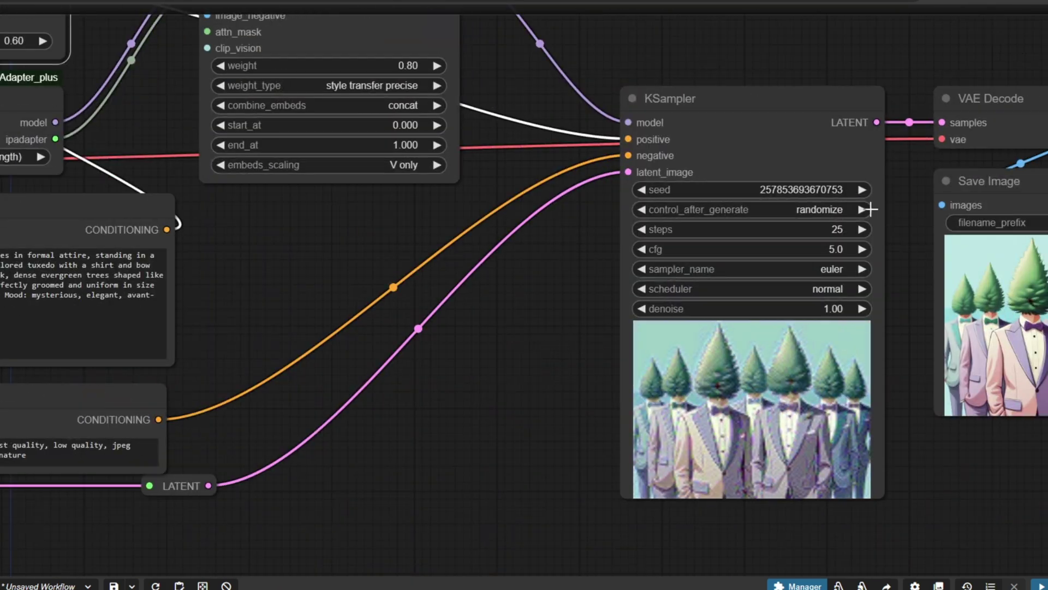
scroll(871, 209, up, 4)
click(825, 209)
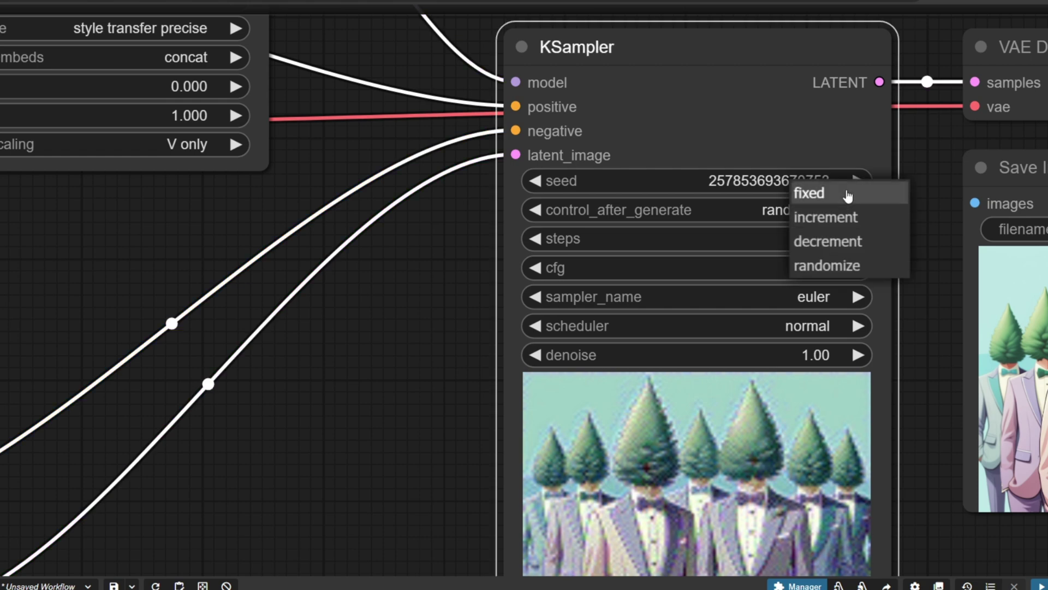
click(848, 194)
click(909, 206)
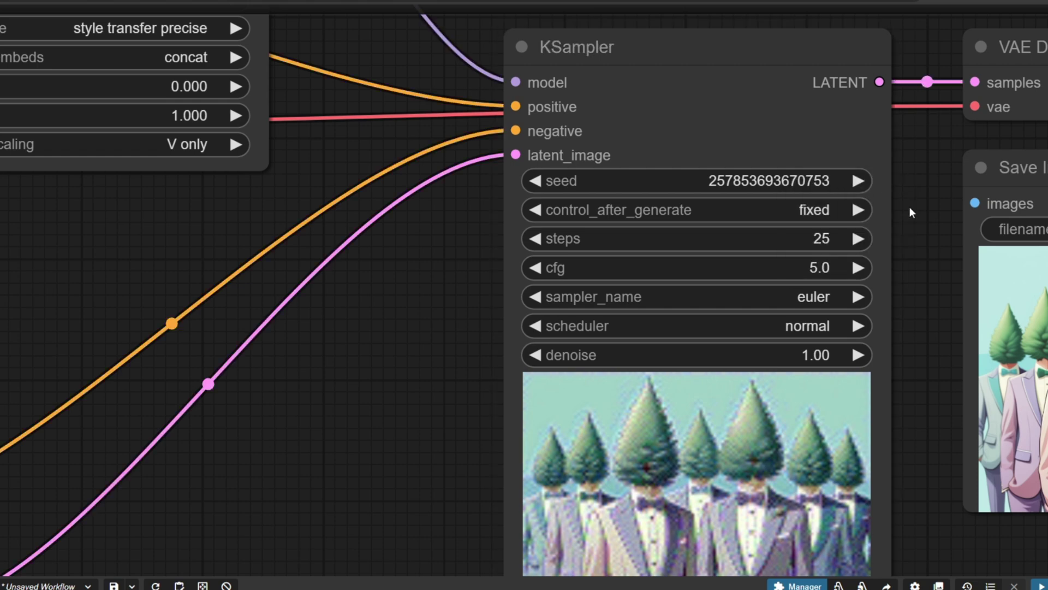
Queue the workflow and inspect the new result in the final Save Image node and the Image Comparer
scroll(910, 207, down, 4)
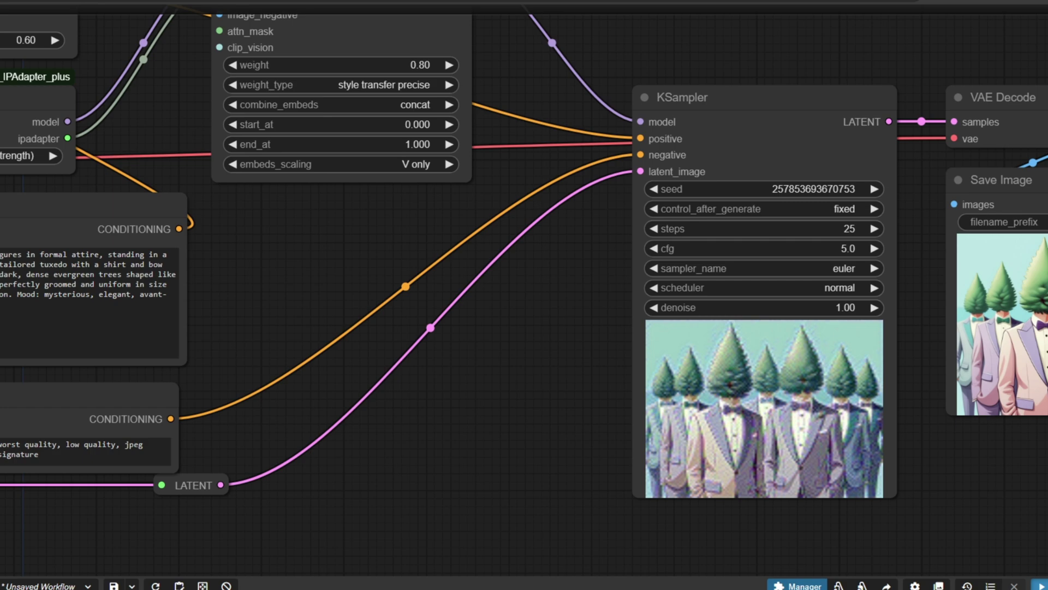
click(1040, 585)
scroll(1010, 489, down, 3)
drag(1010, 489, 678, 433)
scroll(500, 365, up, 6)
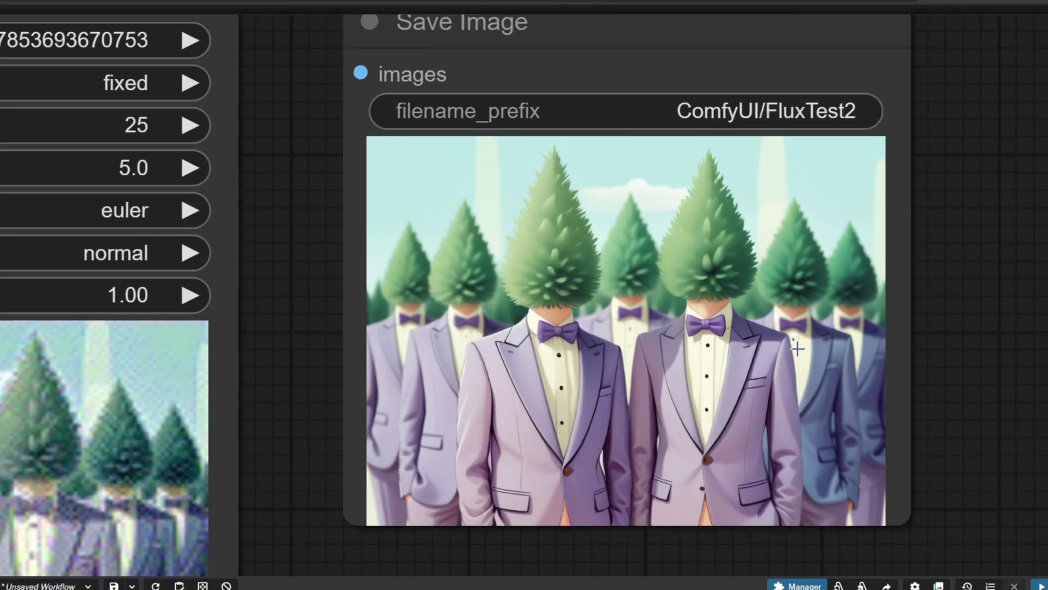
scroll(797, 349, down, 7)
drag(640, 433, 756, 124)
drag(571, 492, 885, 157)
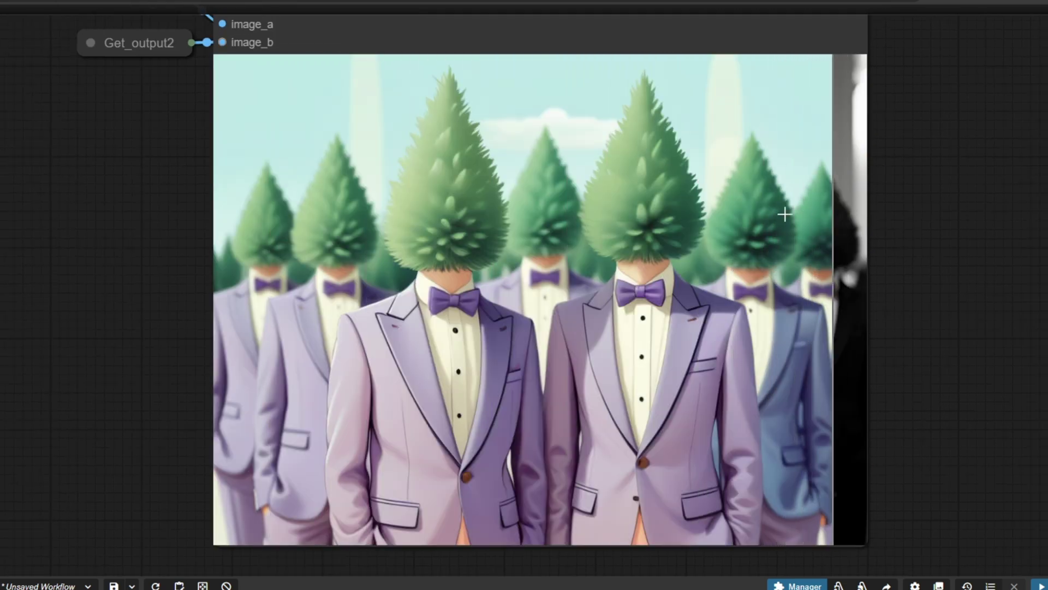
scroll(785, 215, up, 1)
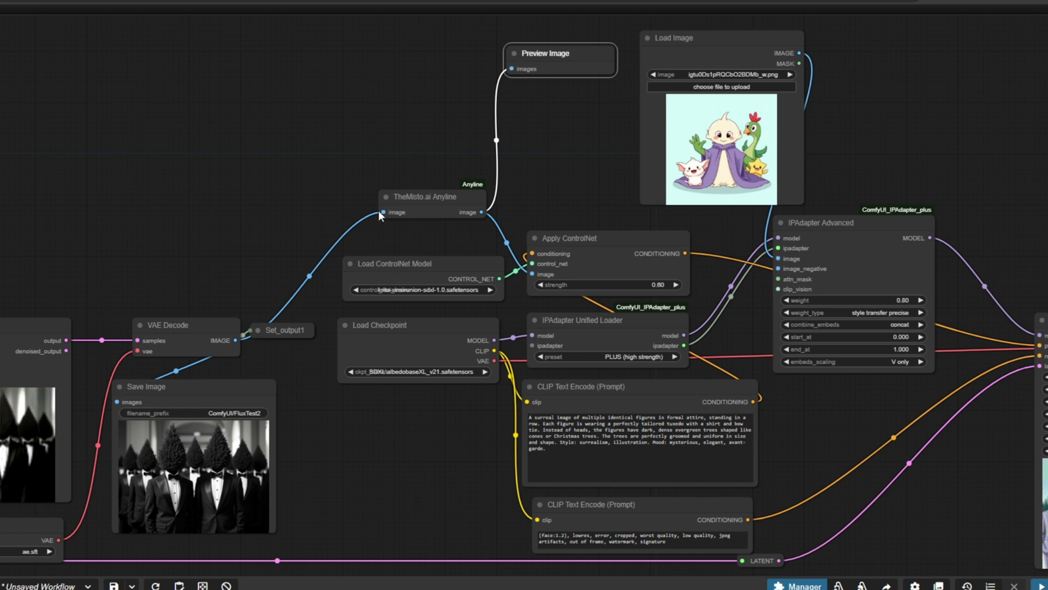
Disconnect the VAE Decode image from TheMisto.ai Anyline and feed it from a new Load Image node holding ComfyUI_00370_.png
drag(383, 212, 340, 223)
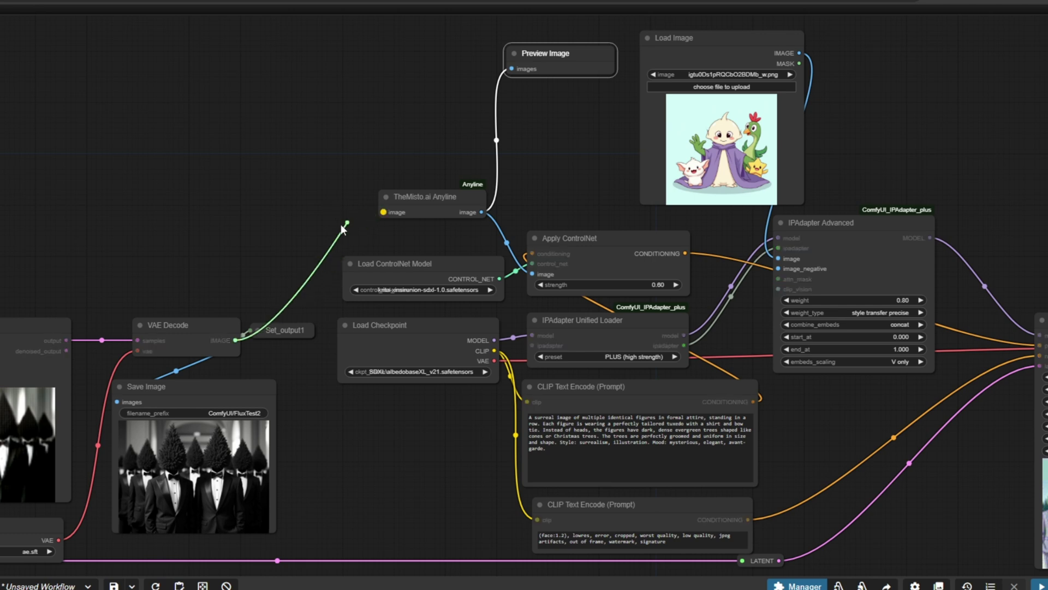
scroll(343, 171, up, 6)
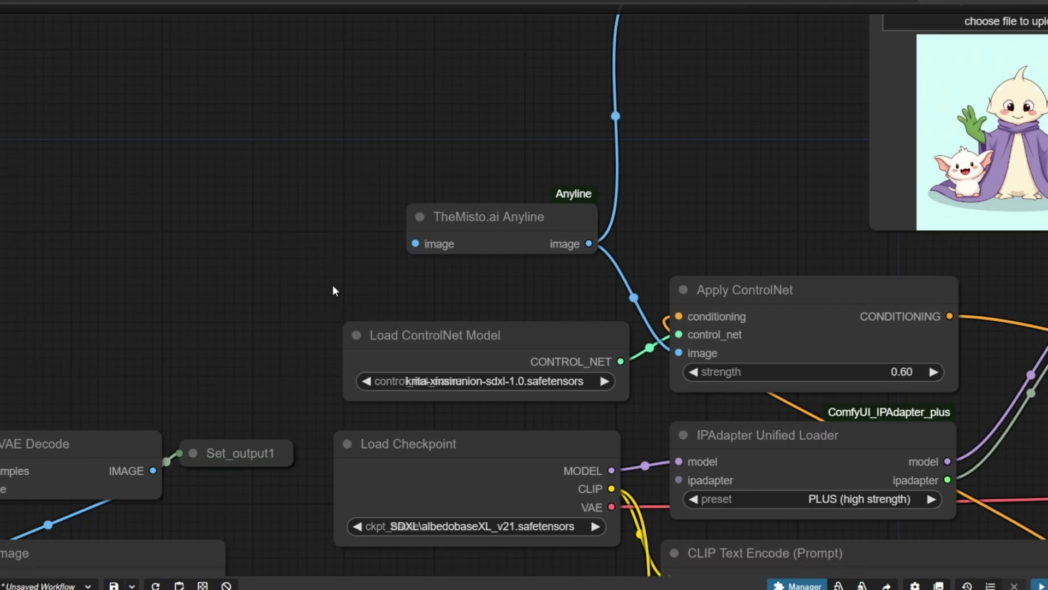
drag(335, 290, 378, 243)
drag(461, 207, 365, 78)
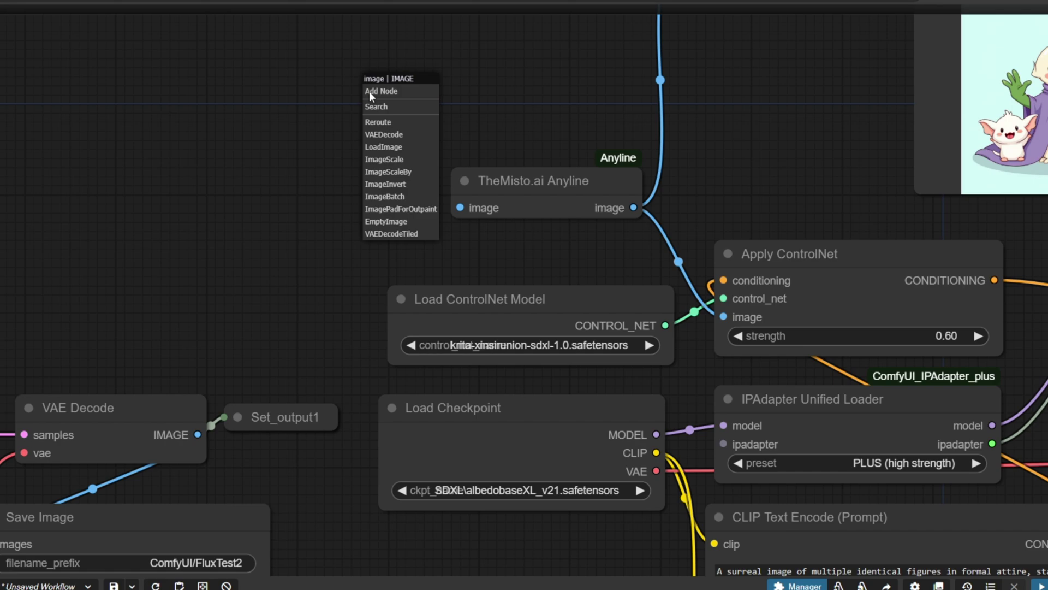
click(387, 147)
drag(551, 93, 228, 44)
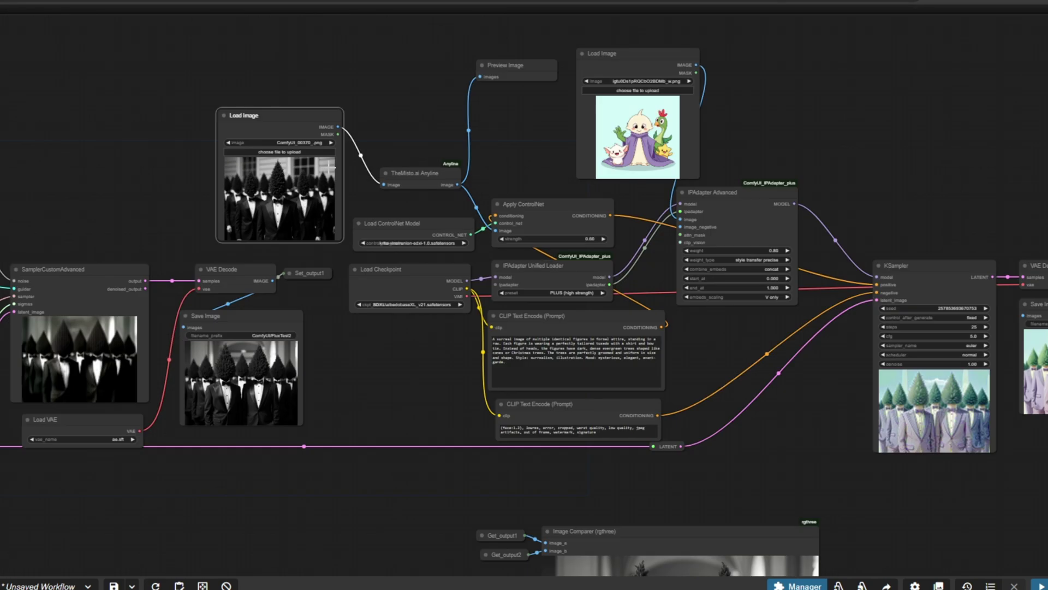
scroll(368, 204, up, 5)
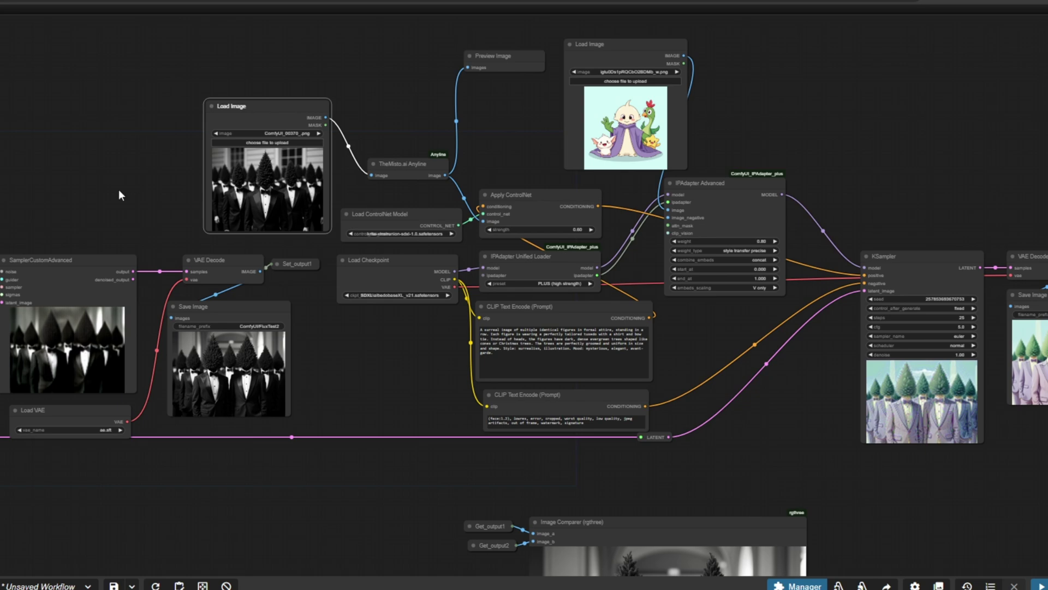
Queue only the final Save Image node and watch its new result
scroll(510, 60, up, 5)
scroll(856, 180, down, 8)
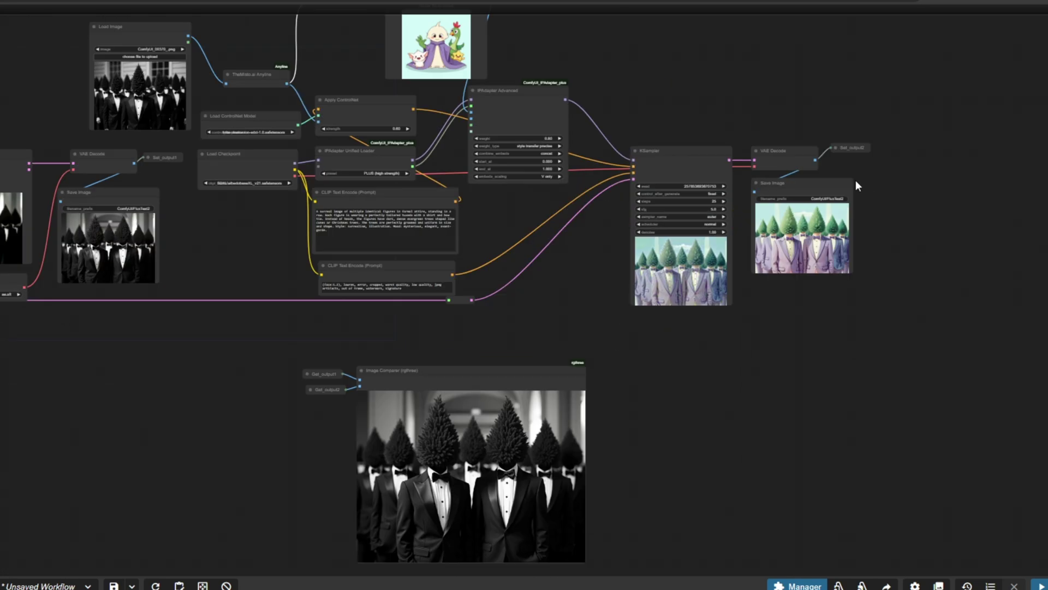
scroll(814, 178, up, 8)
right_click(827, 179)
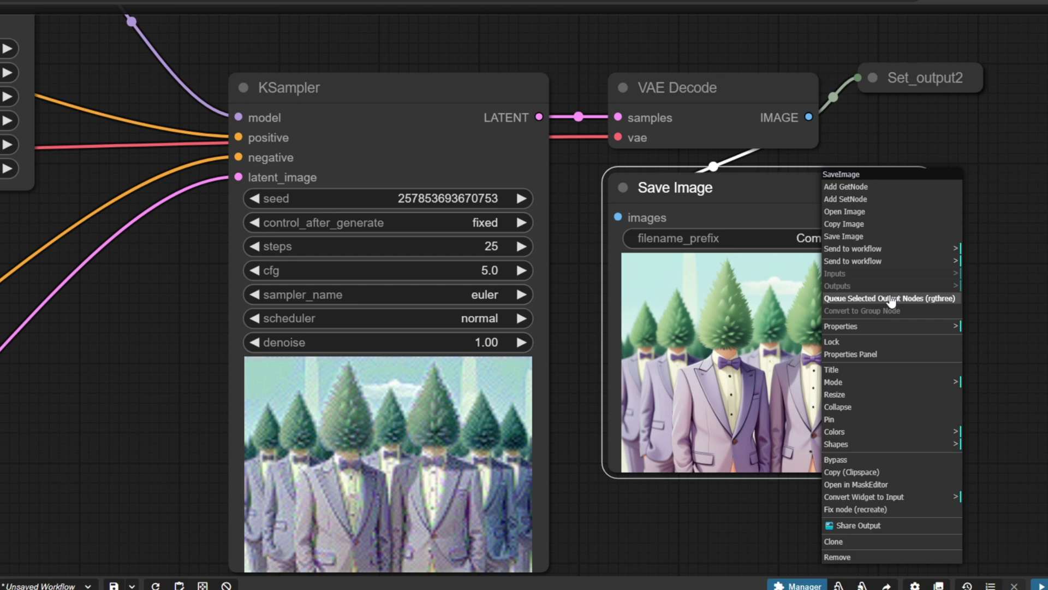
scroll(929, 226, down, 9)
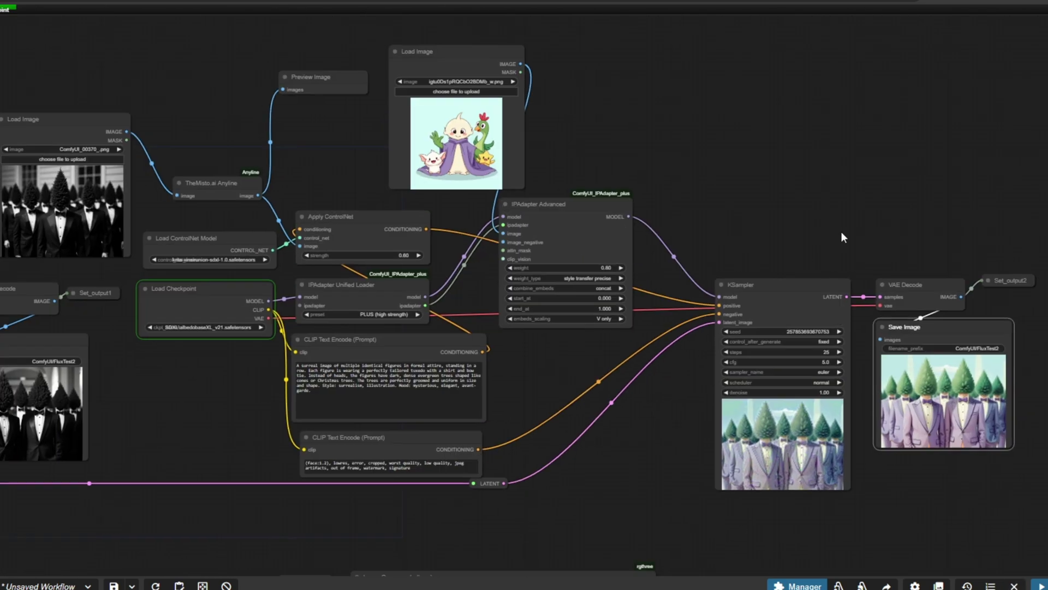
scroll(849, 418, up, 4)
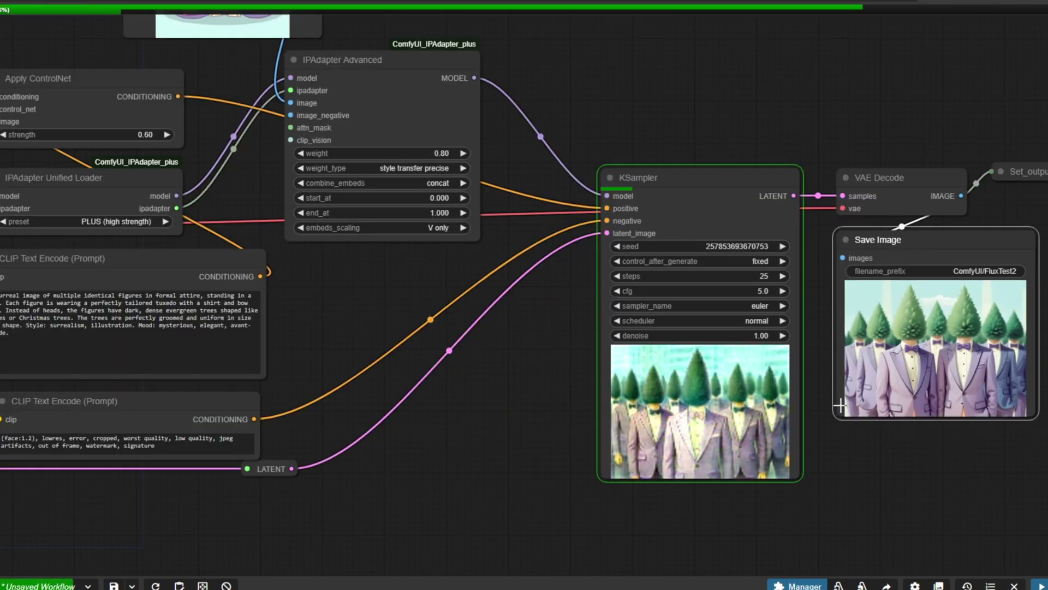
scroll(843, 415, down, 1)
scroll(975, 483, up, 6)
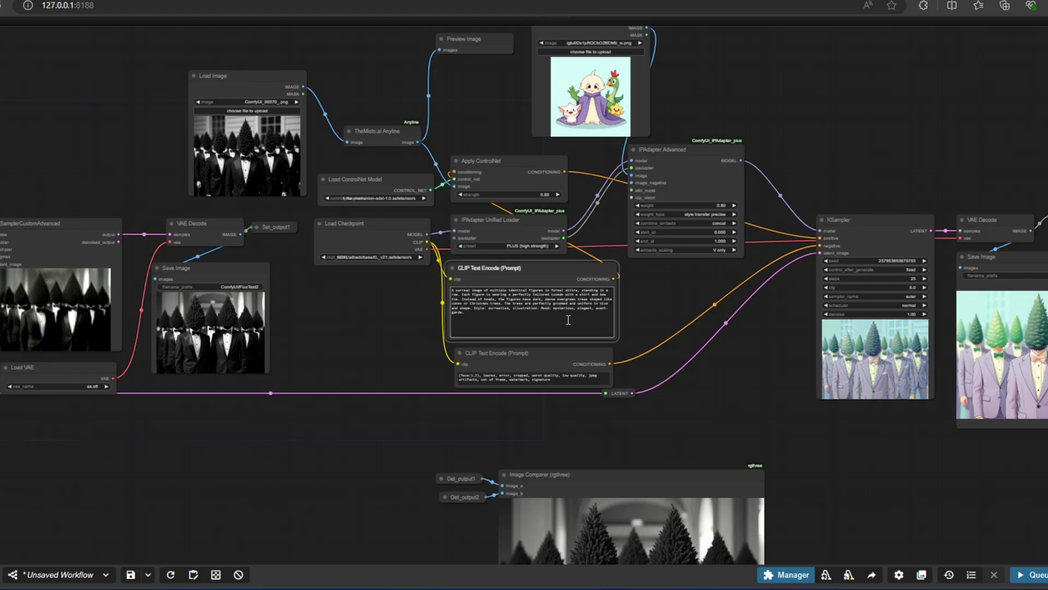
Clear the SDXL positive prompt and queue only the final Save Image node
scroll(666, 289, up, 5)
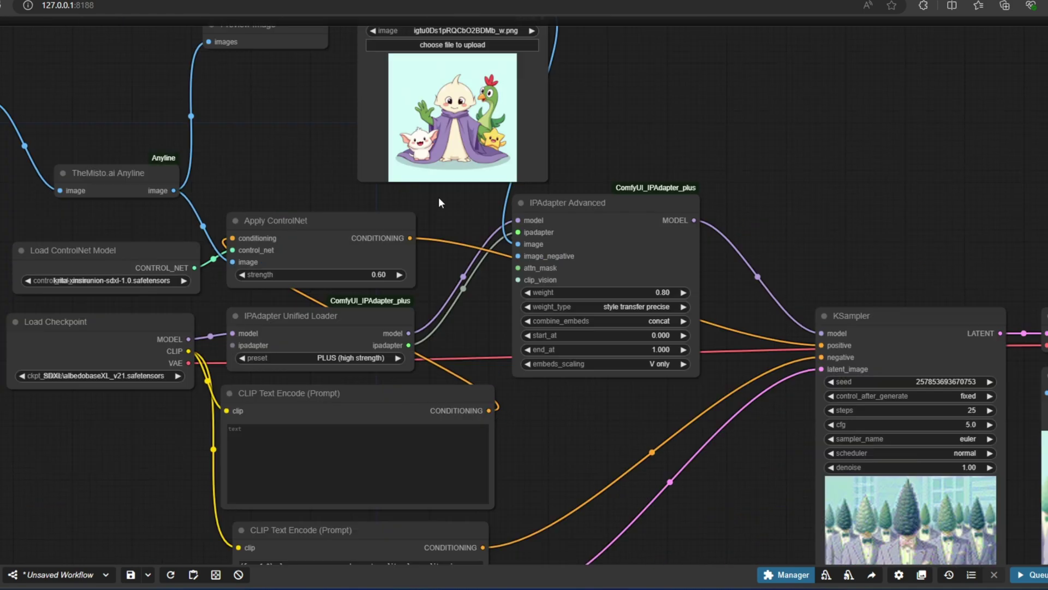
right_click(800, 322)
click(874, 324)
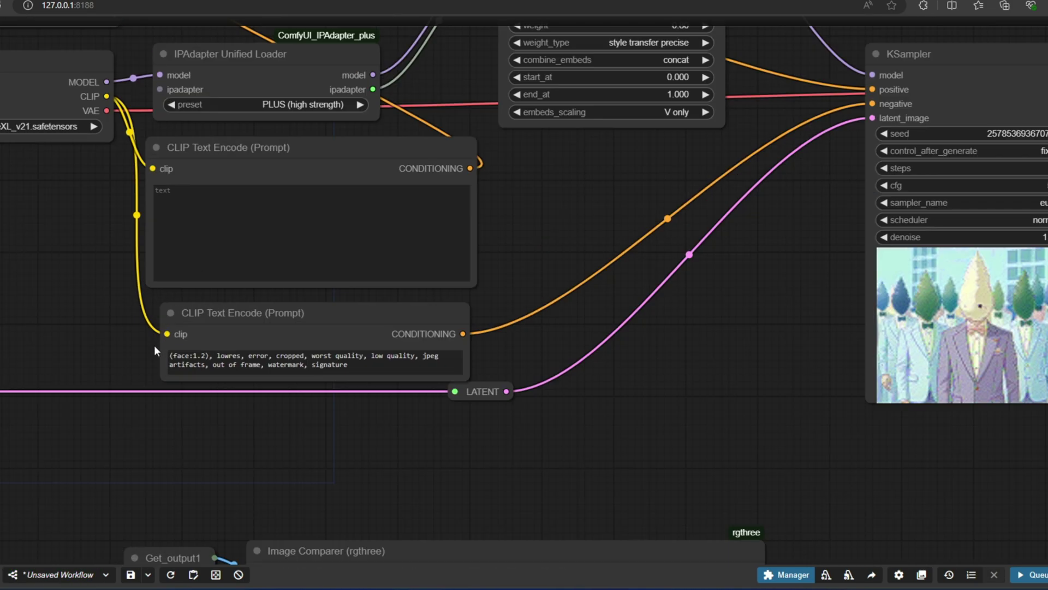
Remove (face:1.2) from the SDXL negative prompt, queue only the final Save Image node and inspect the result
drag(224, 358, 142, 358)
key(BackSpace)
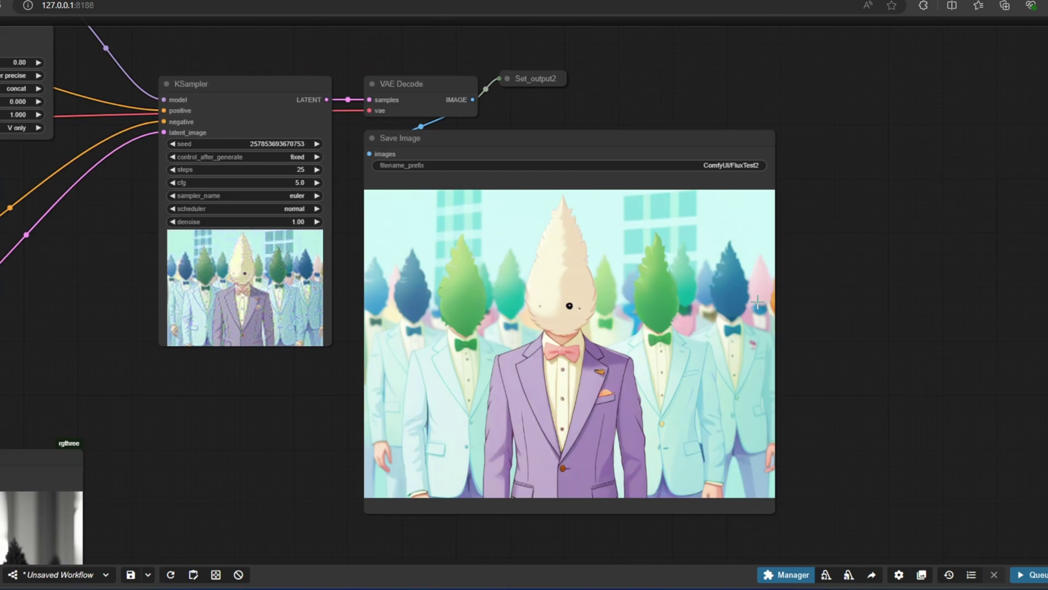
right_click(563, 141)
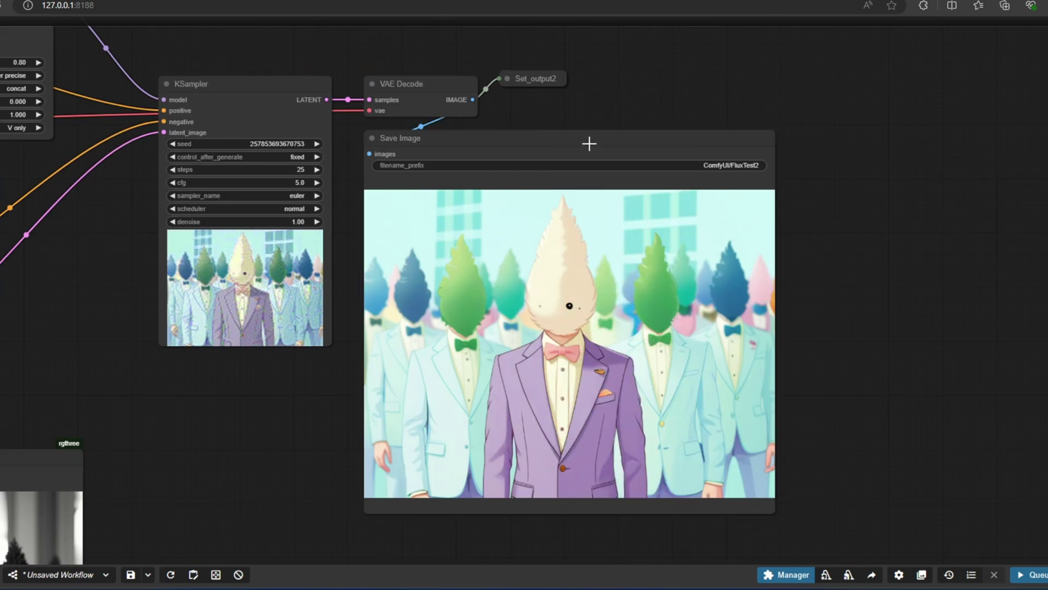
right_click(589, 145)
click(628, 243)
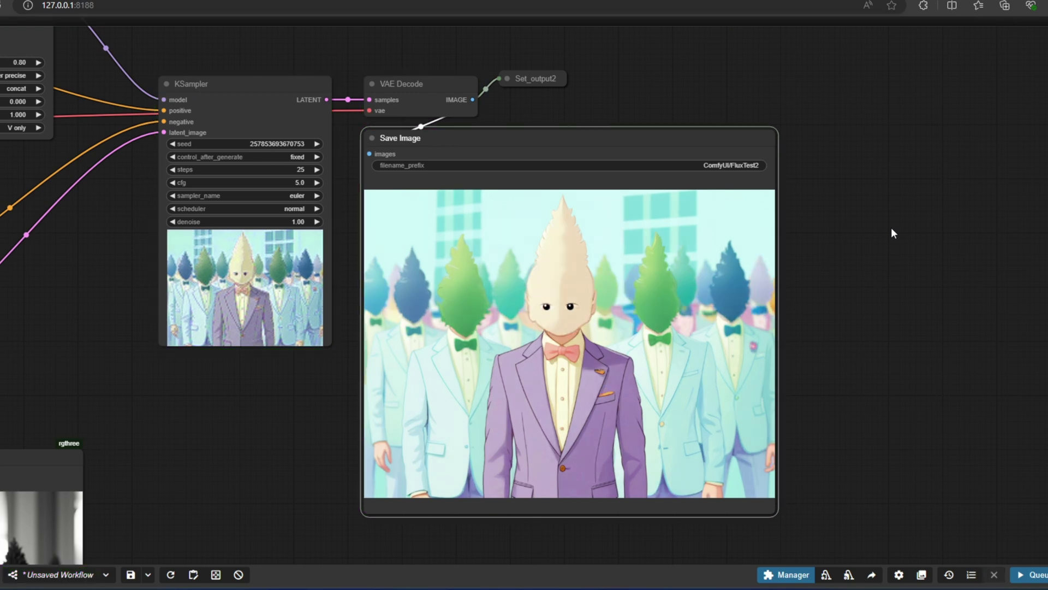
scroll(896, 235, down, 2)
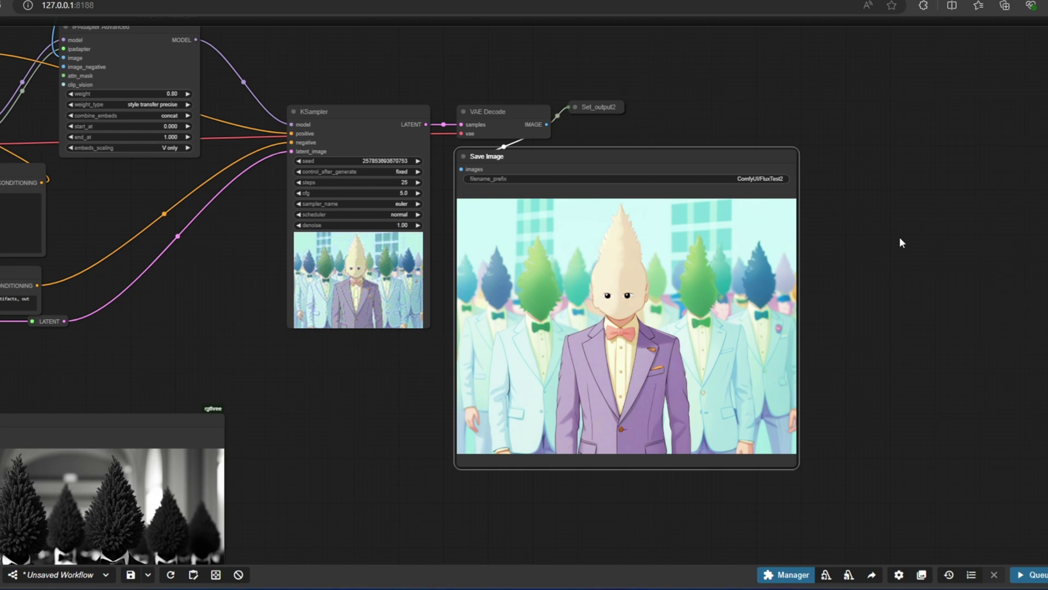
Restore the surreal tuxedo-and-evergreen-heads text in the SDXL positive prompt and the (face:1.2) term in the negative prompt
drag(93, 194, 625, 303)
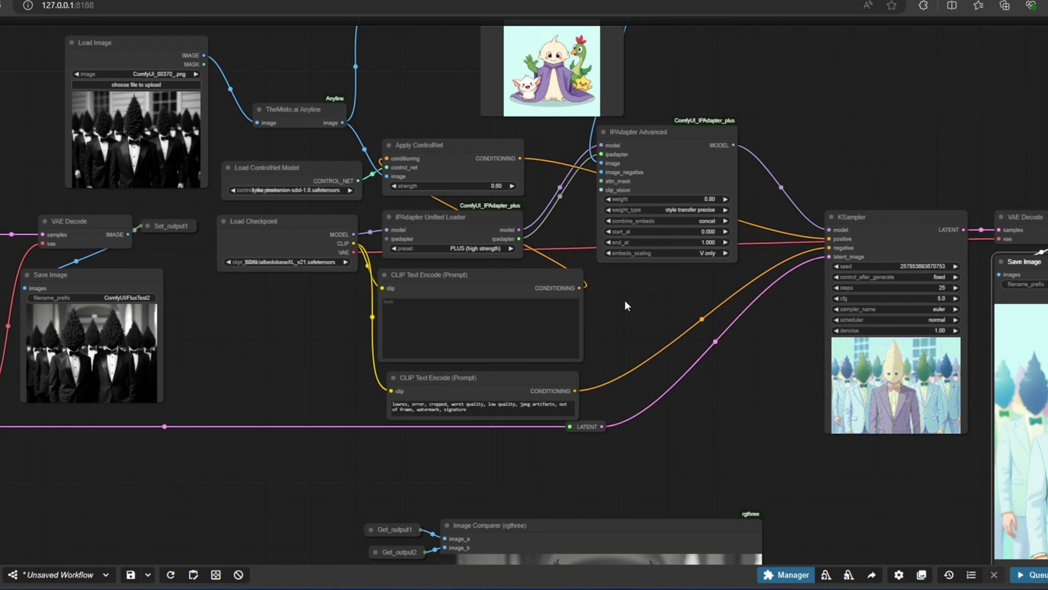
scroll(624, 297, up, 4)
click(396, 310)
text(A surreal image of multiple identical figures in formal attire, standing in a row. Each figure is wearing a perfectly tailored tuxedo with a shirt and bow tie. Instead of heads, the figures have dark, dense evergreen trees shaped like cones or Christmas trees. The trees are perfectly groomed and uniform in size and shape. Style: surrealism, illustration. Mood: mysterious, elegant, avant-garde.)
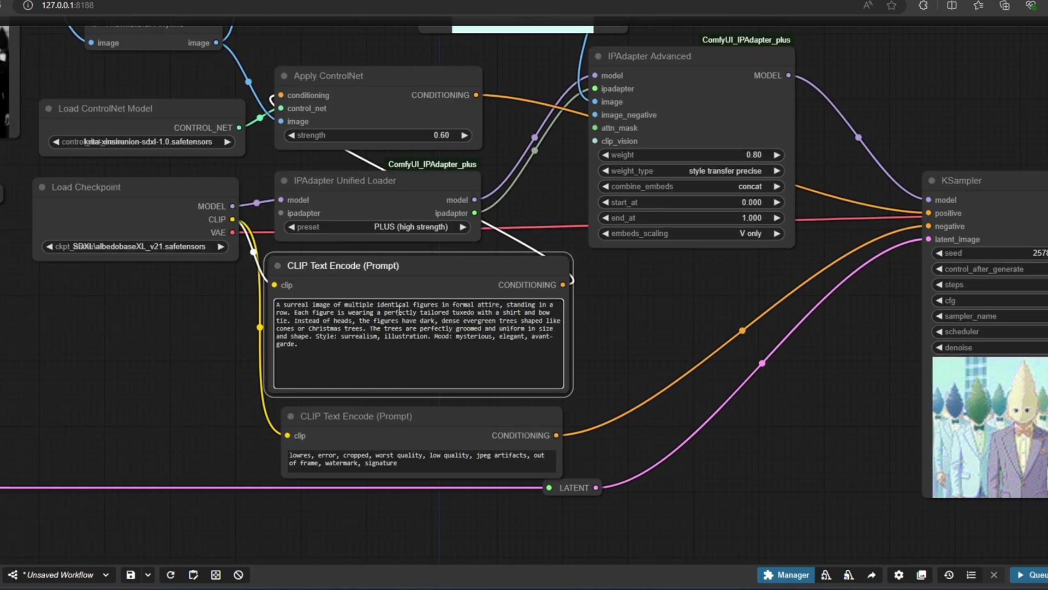
click(402, 452)
scroll(239, 436, up, 6)
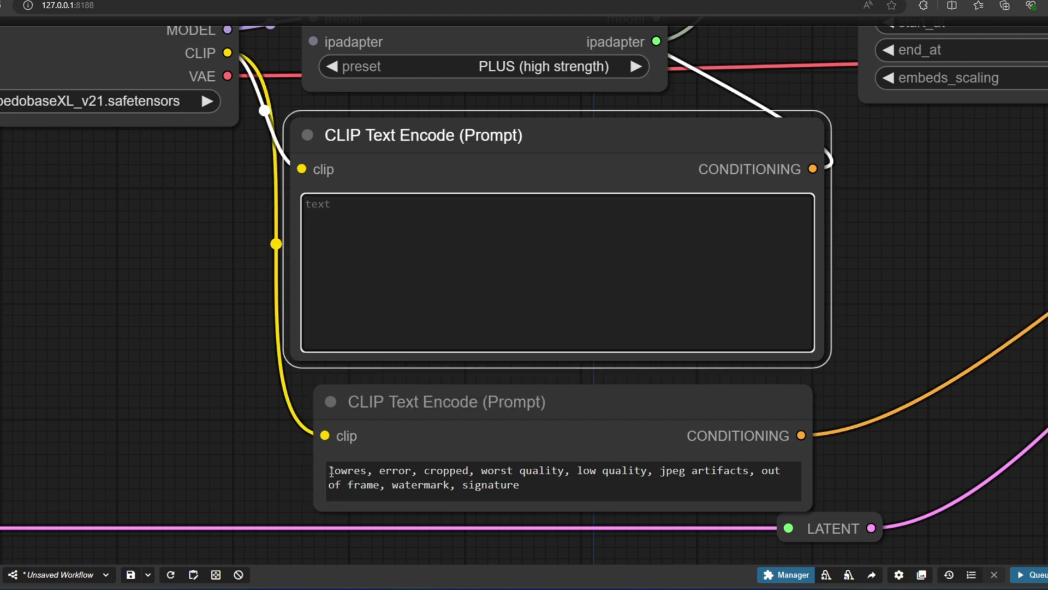
key(ctrl+z)
click(723, 204)
text(A surreal image of multiple identical figures in formal attire, standing in a row. Each figure is wearing a perfectly tailored tuxedo with a shirt and bow tie. Instead of heads, the figures have dark, dense evergreen trees shaped like cones or Christmas trees. The trees are perfectly groomed and uniform in size and shape. Style: surrealism, illustration. Mood: mysterious, elegant, avant-garde.)
click(896, 197)
scroll(897, 196, down, 4)
drag(896, 197, 582, 355)
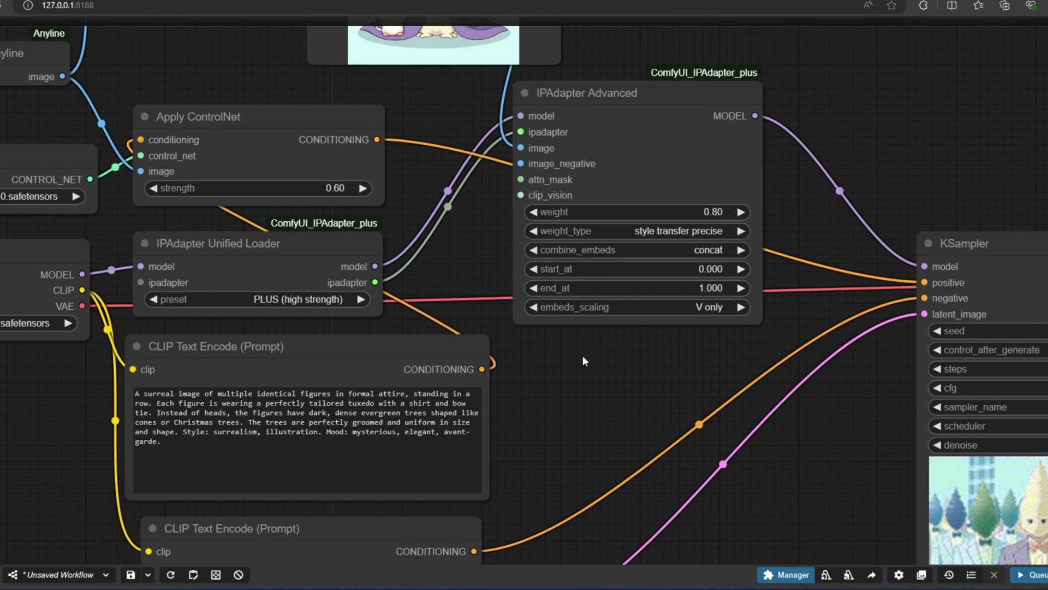
scroll(582, 355, down, 4)
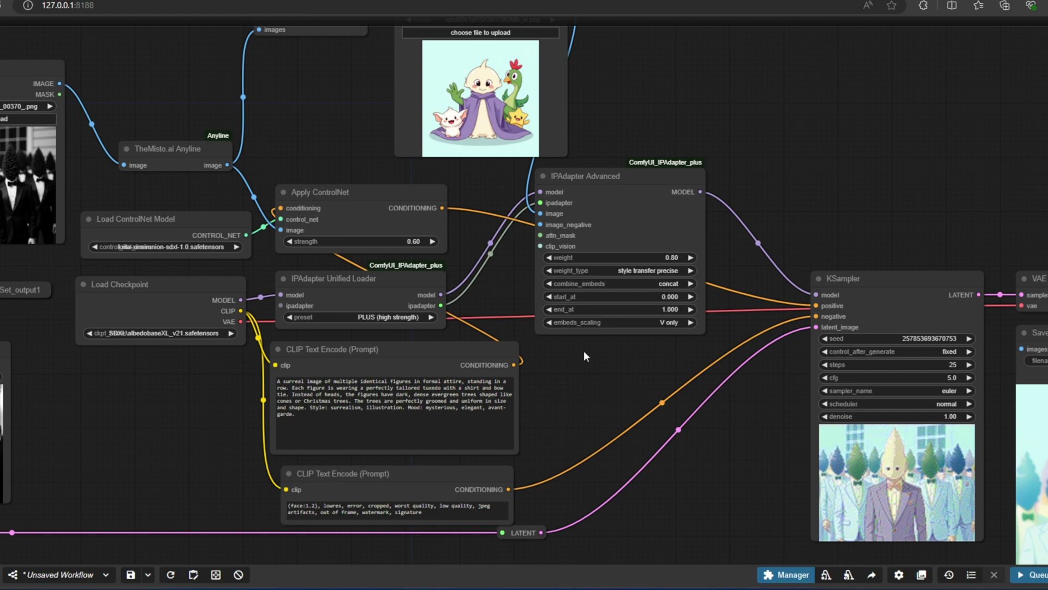
Load the Whimsical cartoon of travelers arriving at a beach JPG as the IPAdapter style reference image
drag(654, 124, 653, 221)
scroll(485, 156, up, 7)
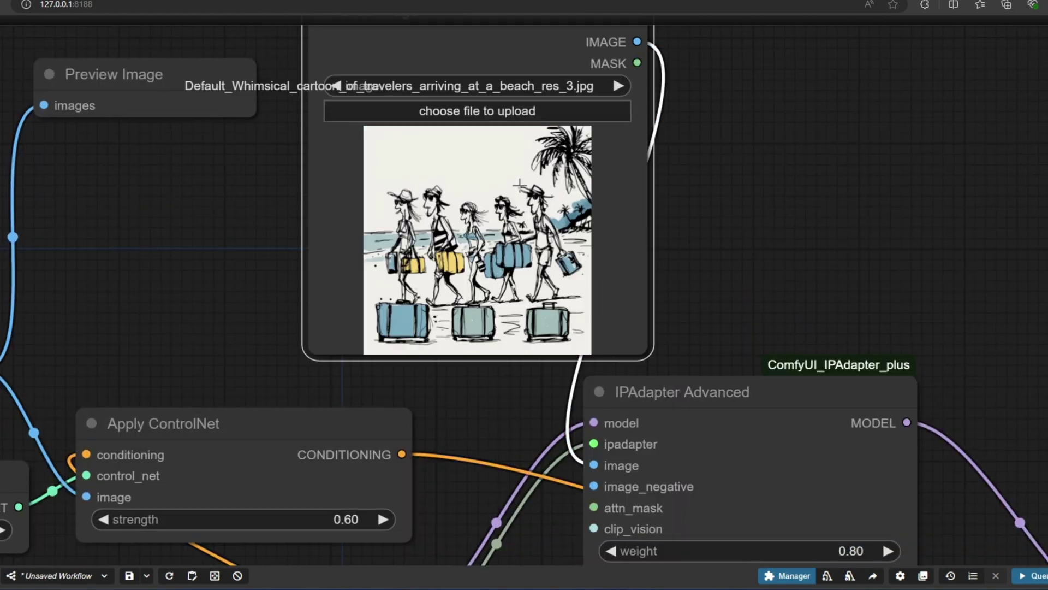
scroll(519, 185, up, 3)
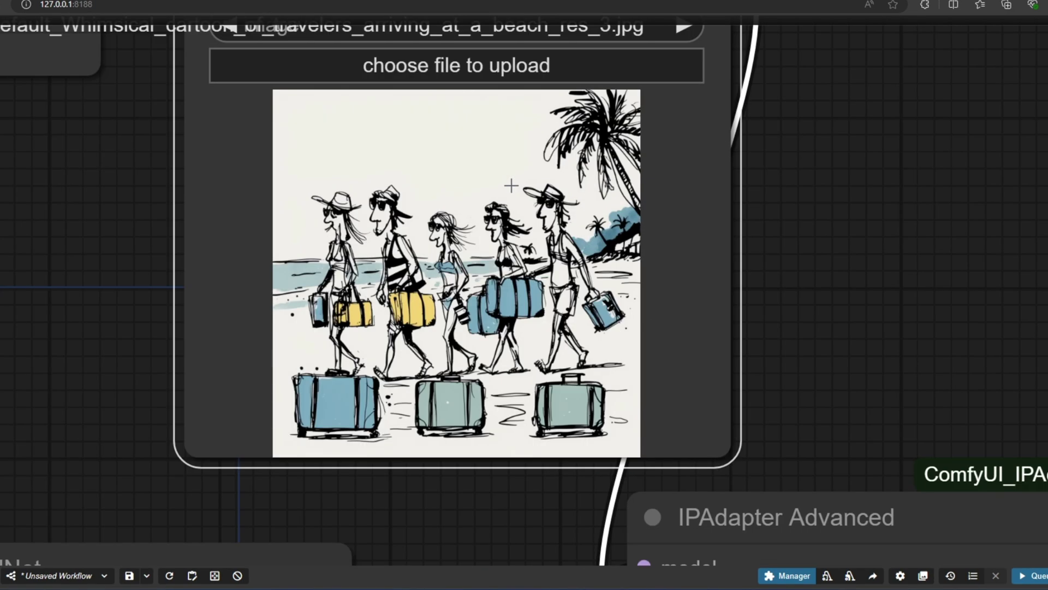
scroll(511, 186, down, 5)
Set the IPAdapter Advanced weight to 1
drag(860, 342, 834, 181)
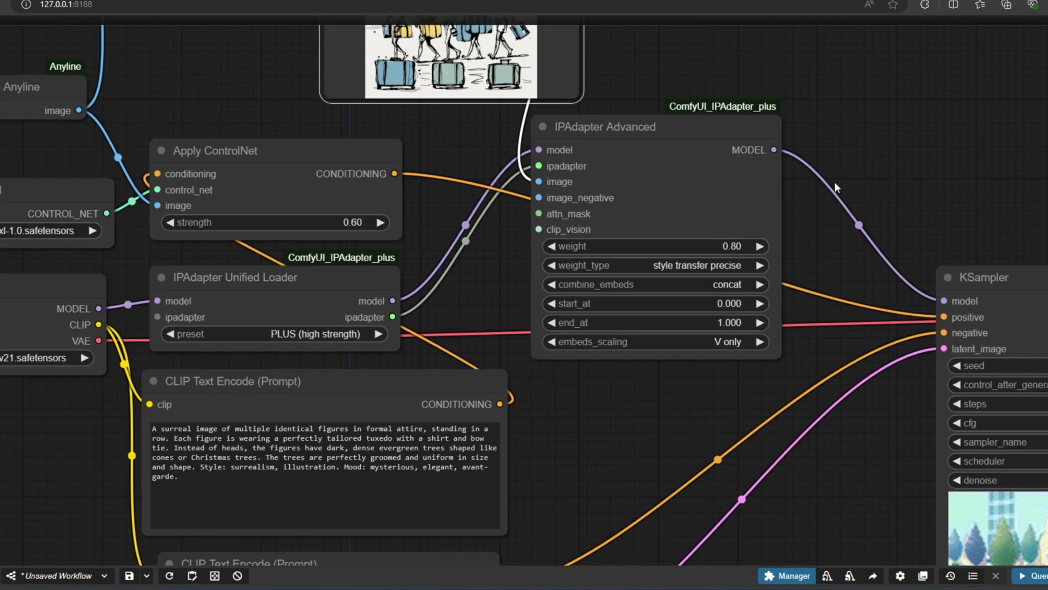
click(745, 247)
text(1)
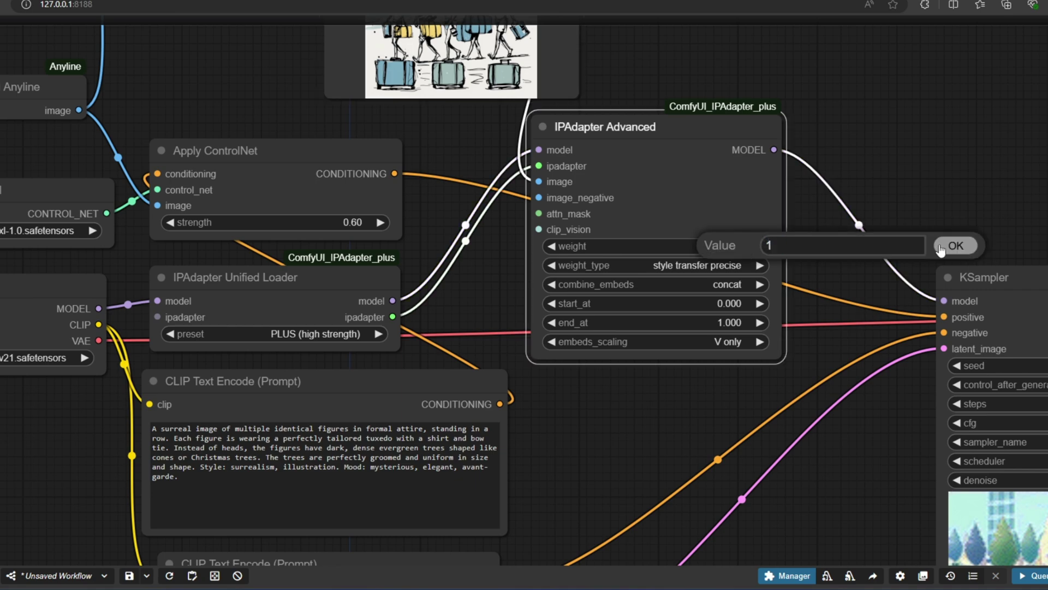
click(955, 243)
Queue only the final Save Image node to generate with the beach travelers style reference
scroll(892, 191, down, 3)
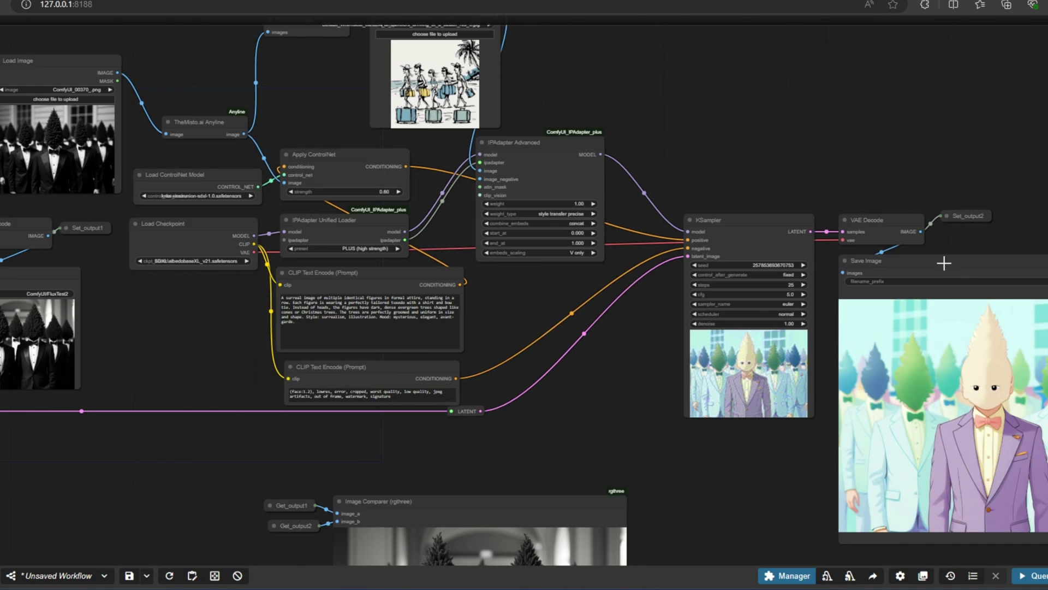
scroll(400, 152, up, 4)
drag(944, 263, 395, 98)
right_click(395, 97)
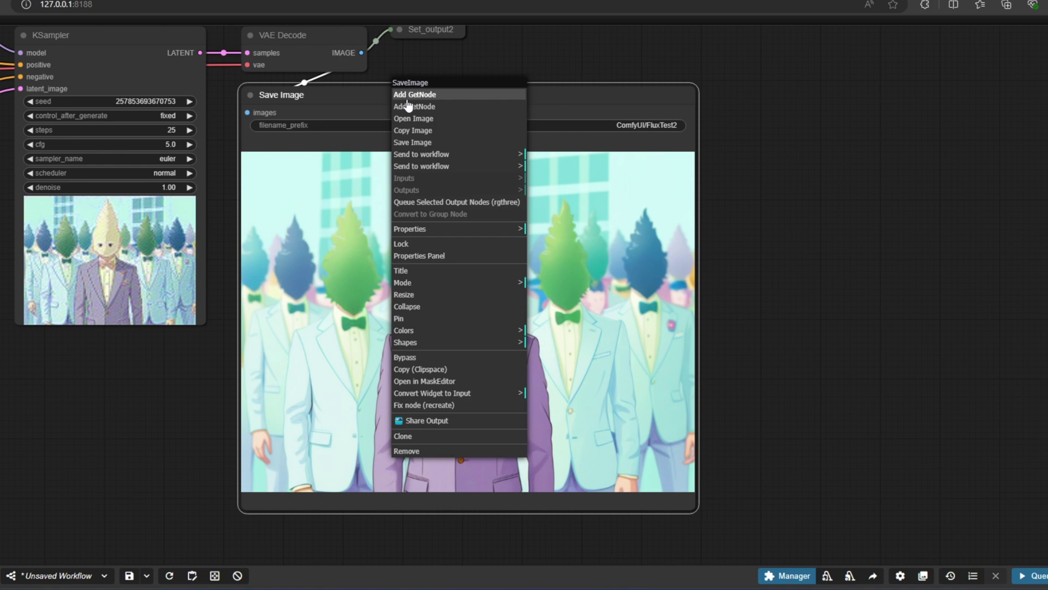
click(450, 205)
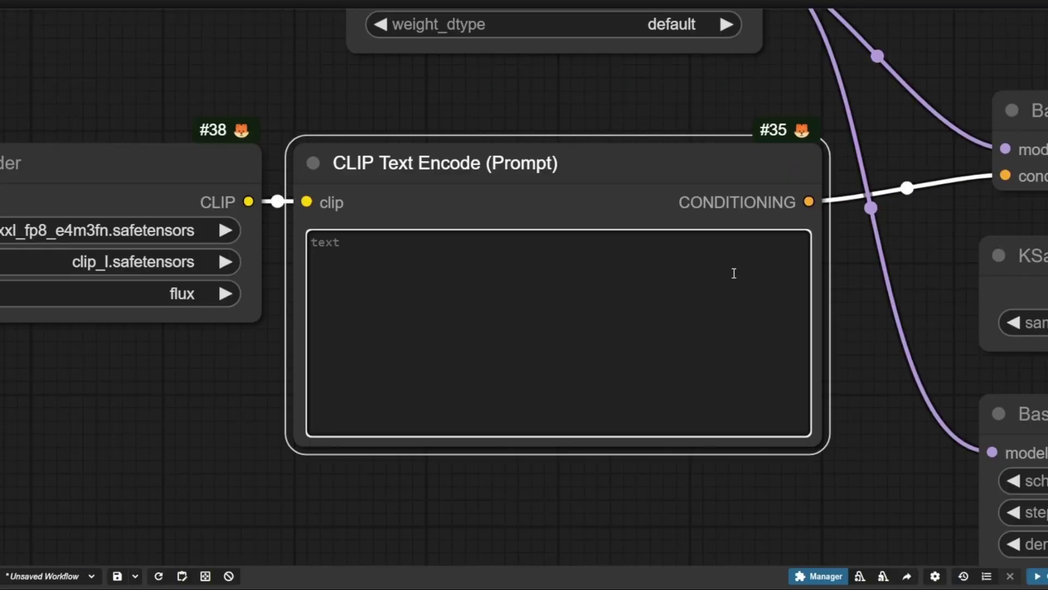
Paste a prompt into the Flux stage's empty CLIP Text Encode node, queue only that stage's Save Image node and watch the sampler
click(734, 273)
text(Elegant handwriting, the sign says "Thanks for watching" with a small heart at the end, white ink on black background.)
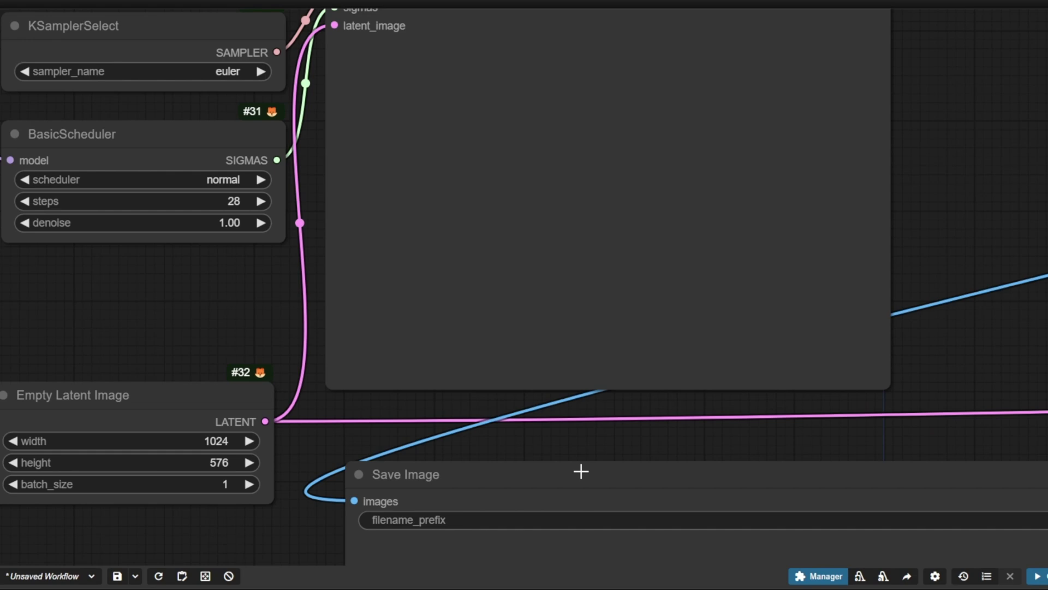
right_click(581, 471)
click(687, 343)
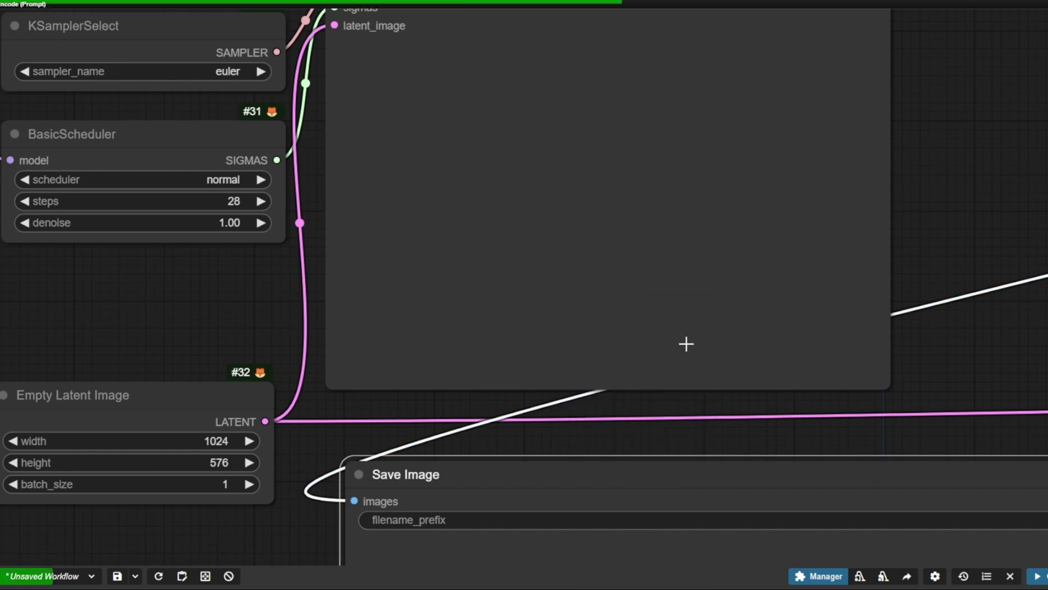
drag(718, 245, 692, 386)
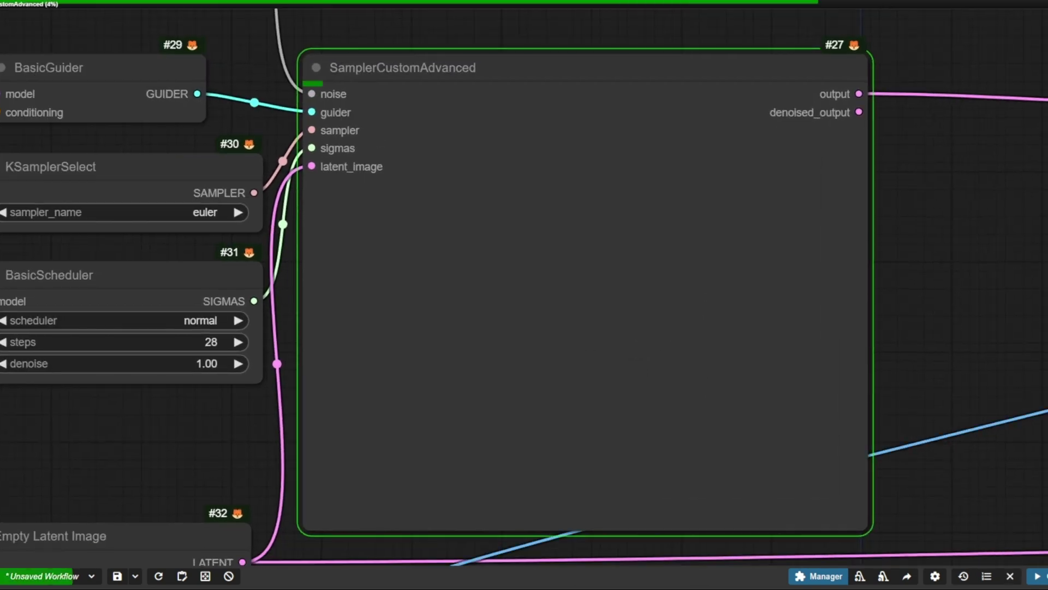